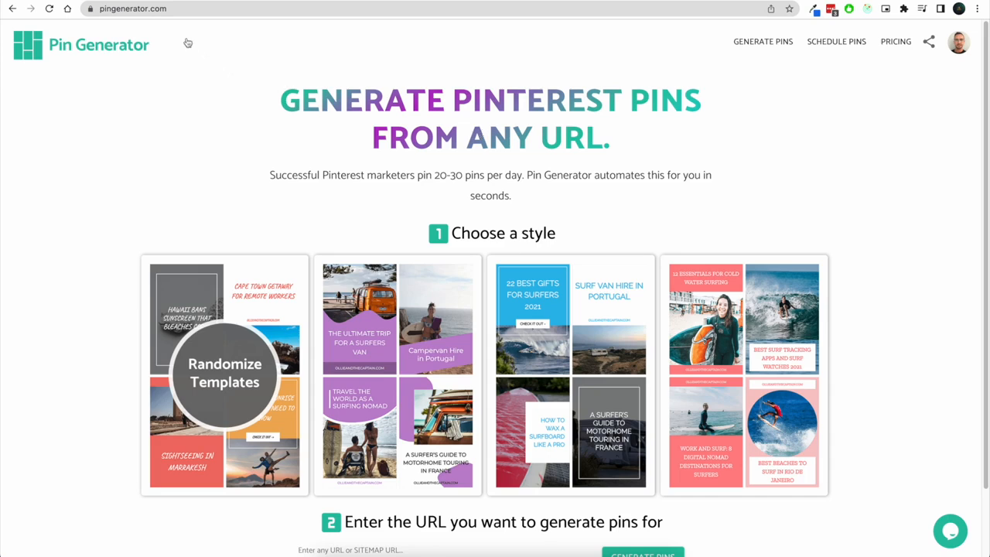
Choose the Randomize Templates pin style
scroll(267, 233, down, 1)
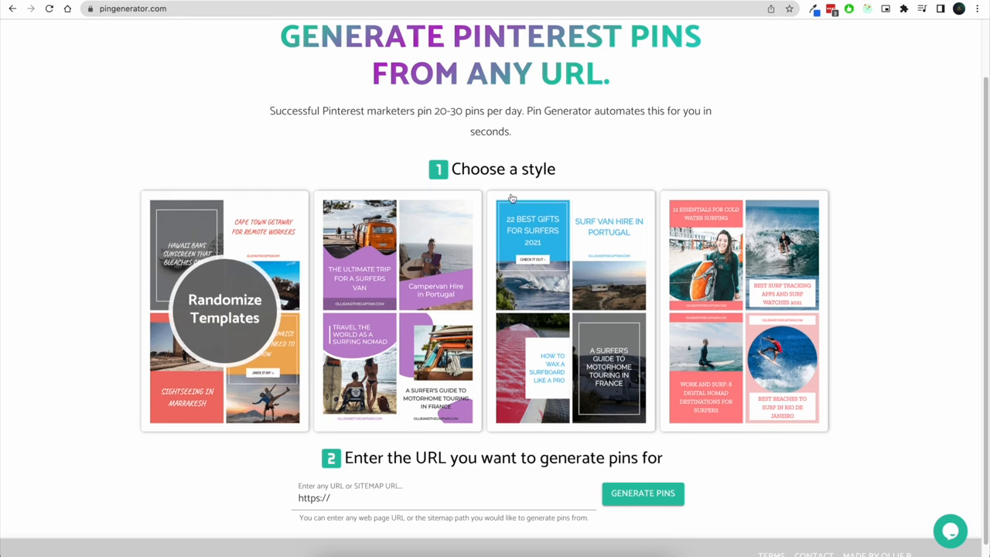
scroll(304, 279, up, 1)
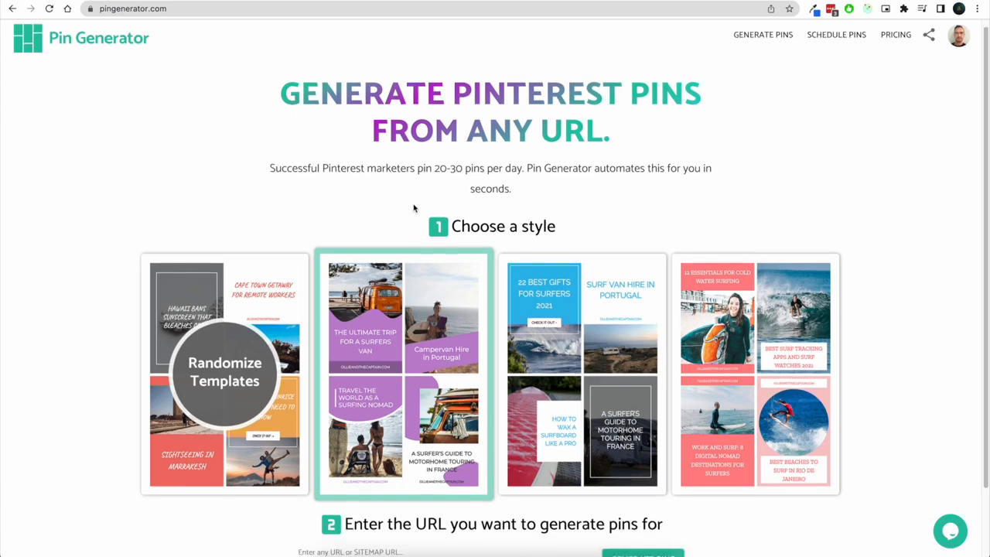
scroll(399, 248, down, 1)
click(249, 285)
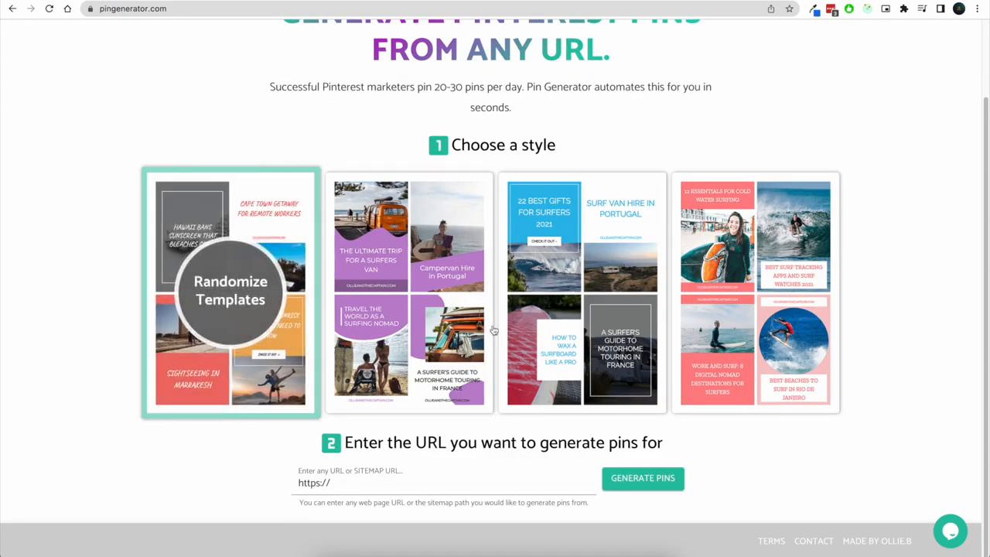
click(429, 480)
click(234, 495)
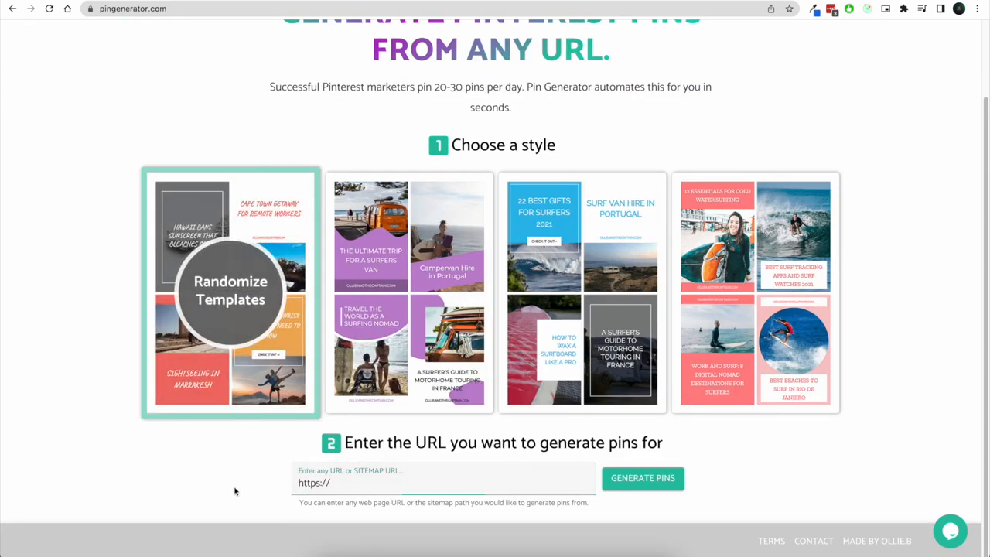
click(424, 486)
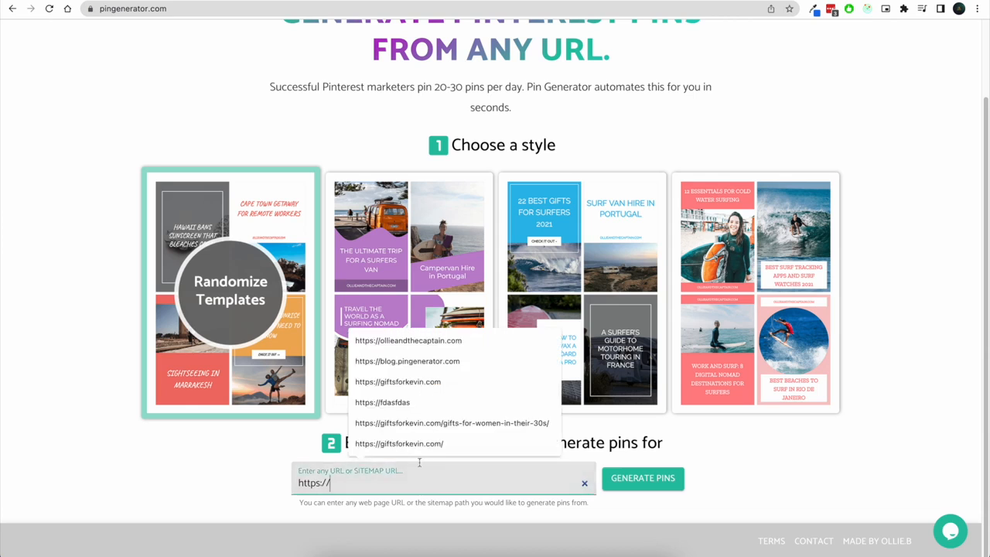
click(430, 344)
click(628, 478)
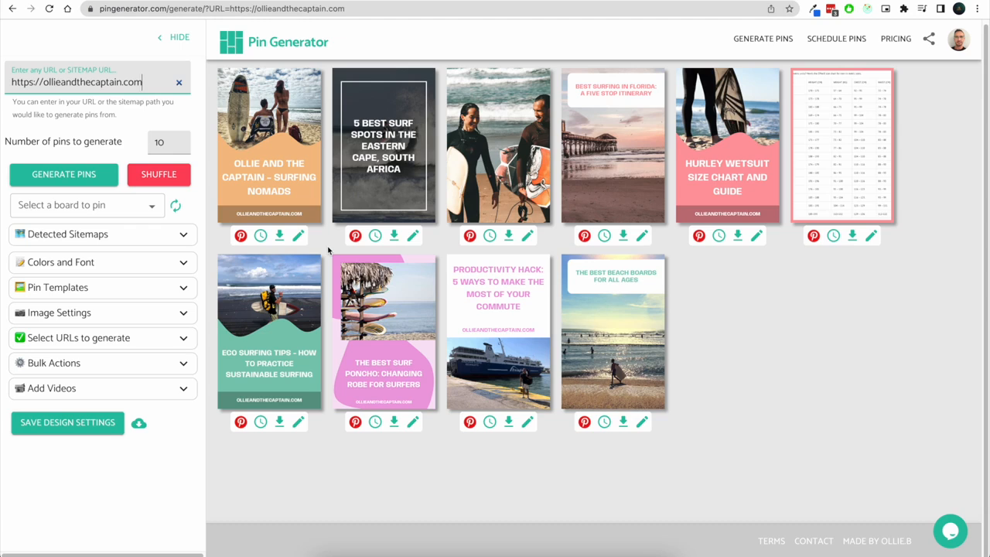
Shuffle the generated pins' templates and images twice
click(750, 334)
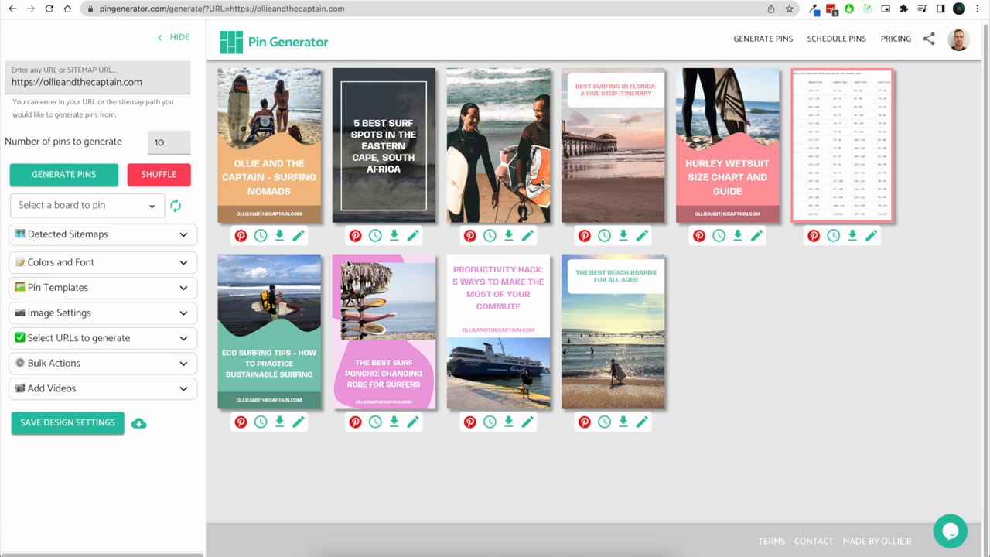
double_click(158, 142)
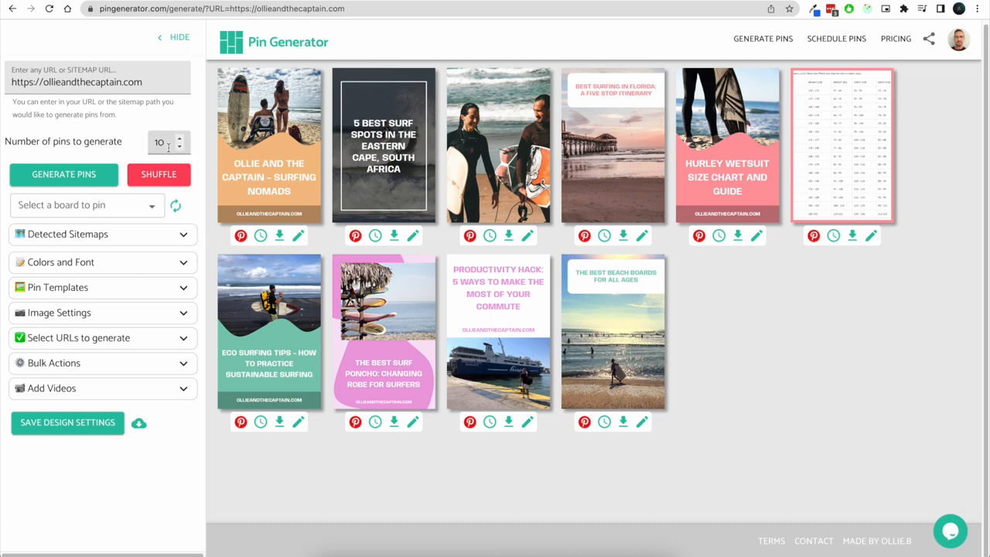
click(207, 183)
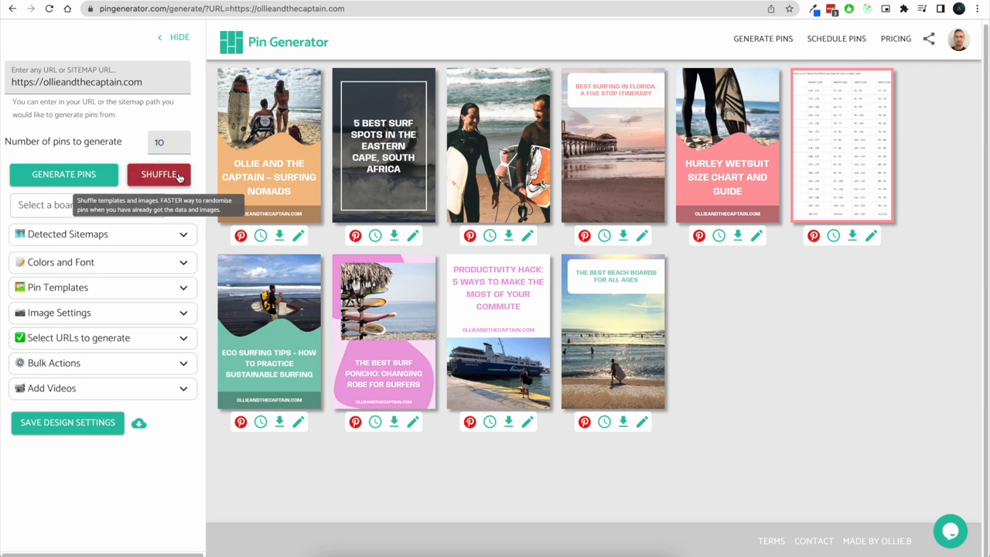
click(178, 177)
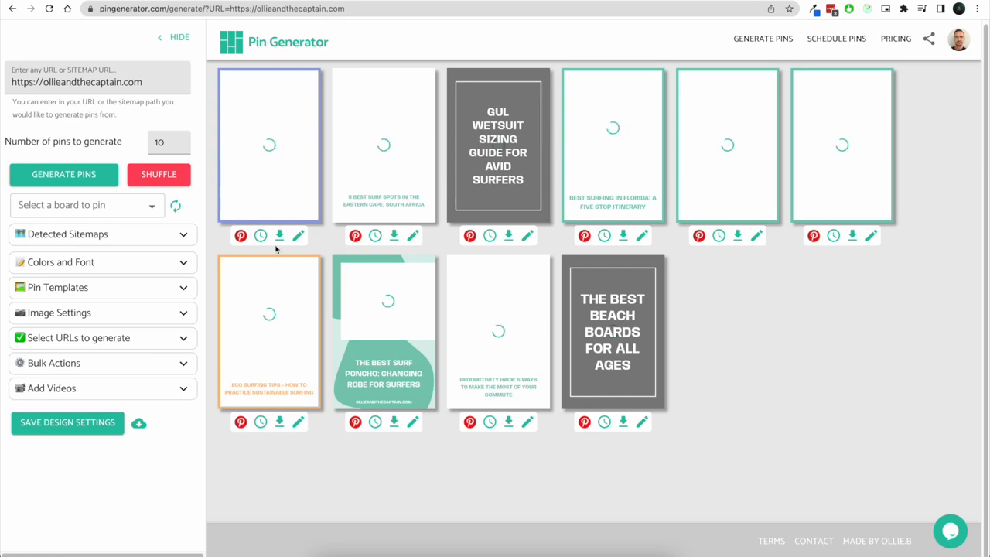
click(165, 183)
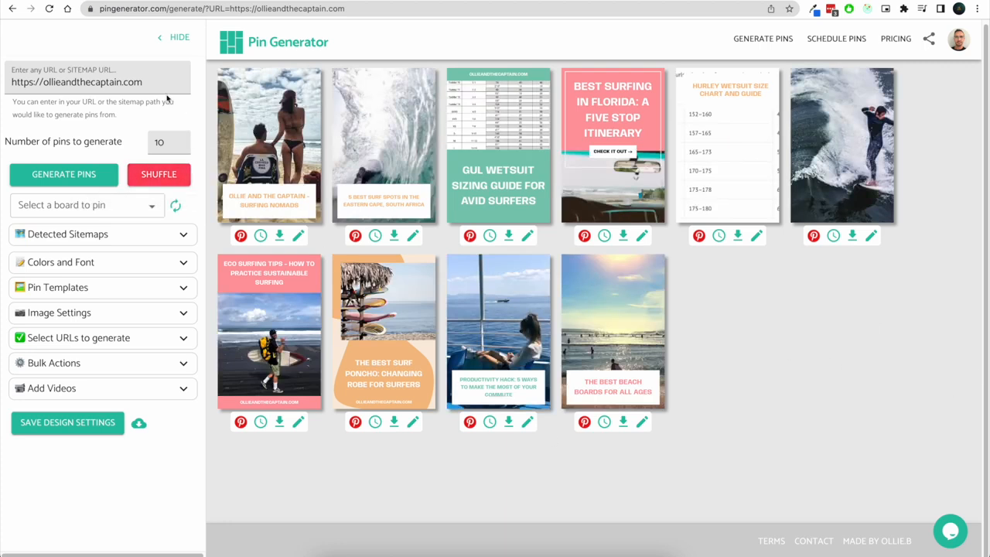
Examine the URL suggestions and the list of detected sitemaps
click(155, 82)
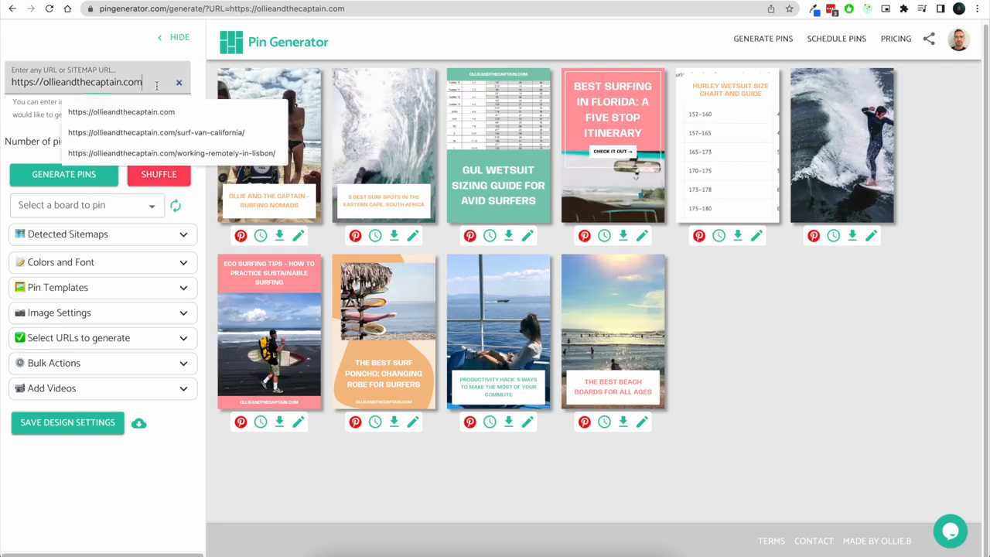
click(208, 230)
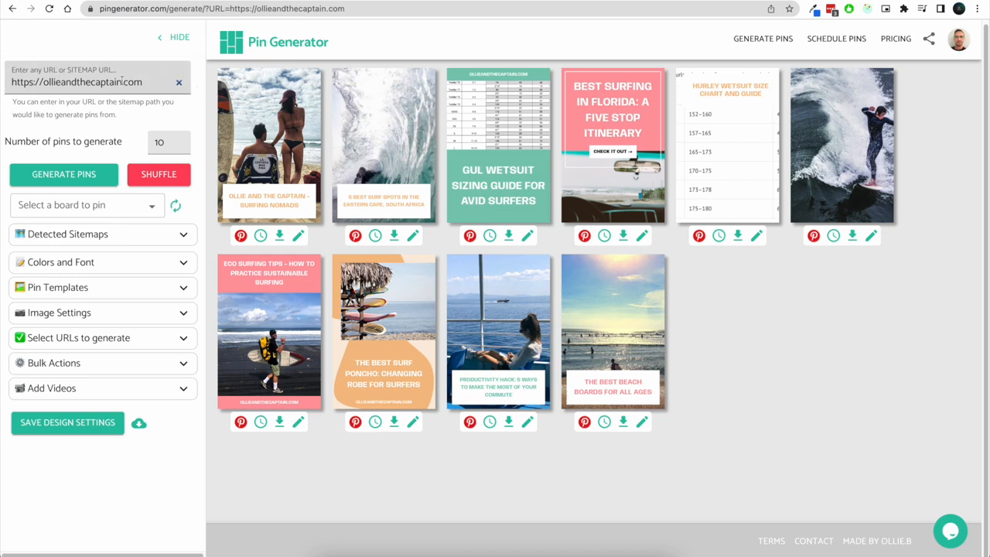
drag(145, 81, 10, 84)
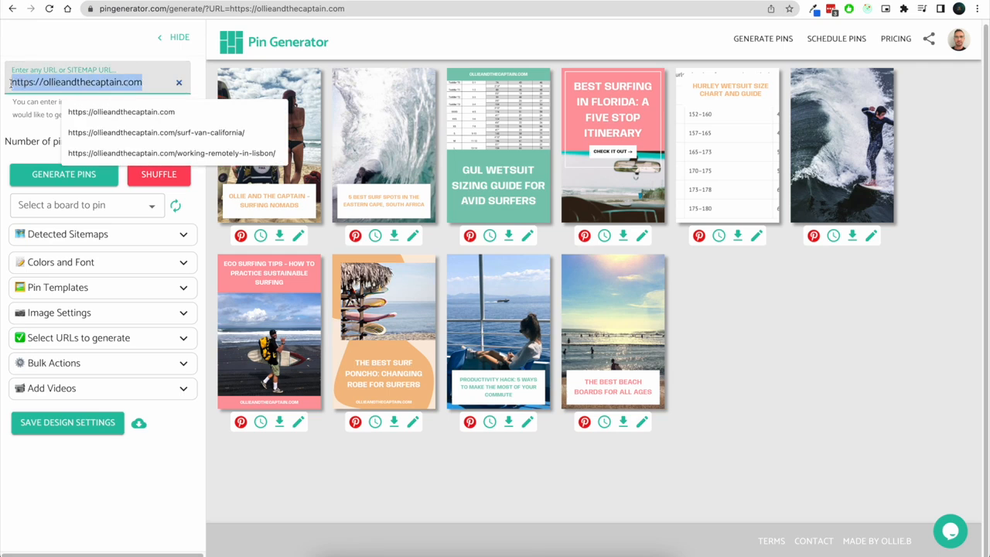
click(209, 81)
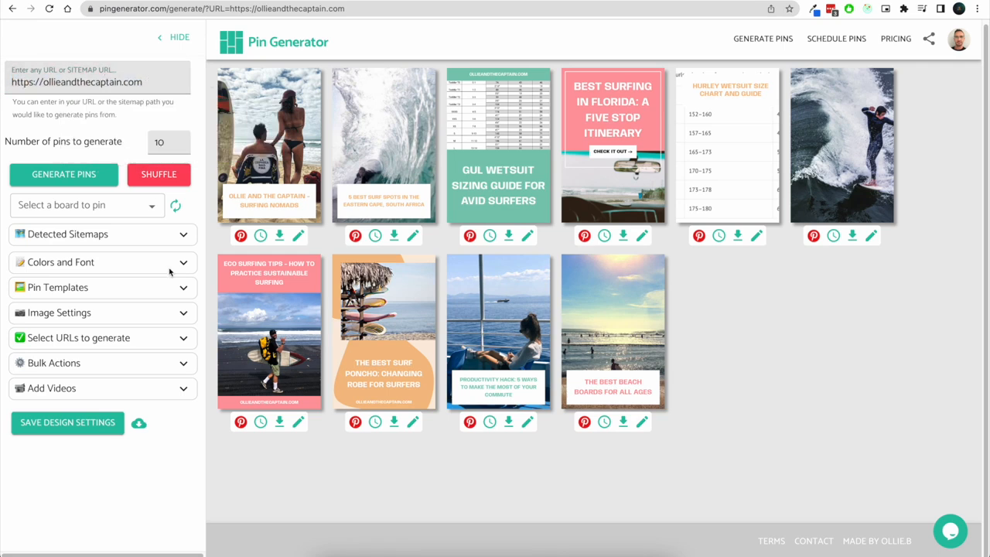
click(177, 239)
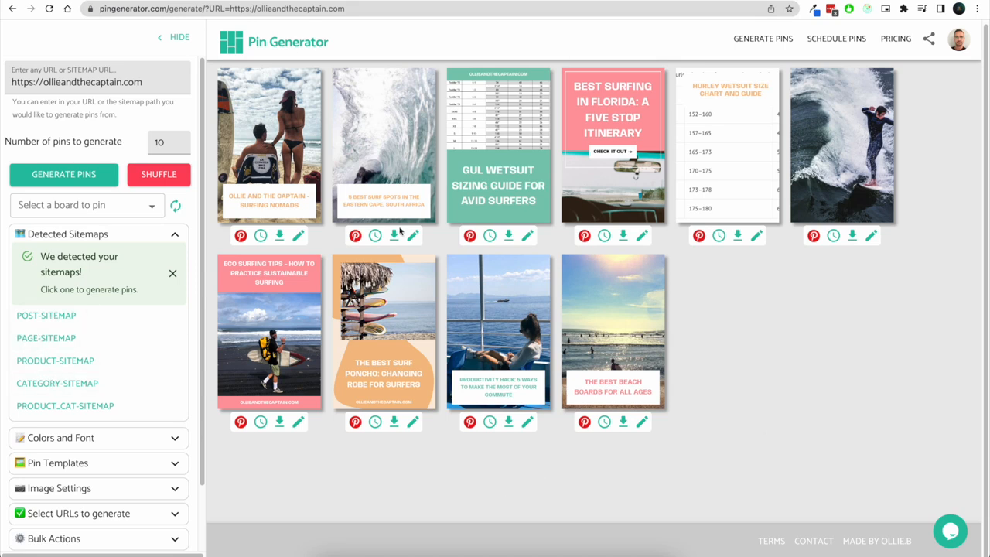
click(174, 234)
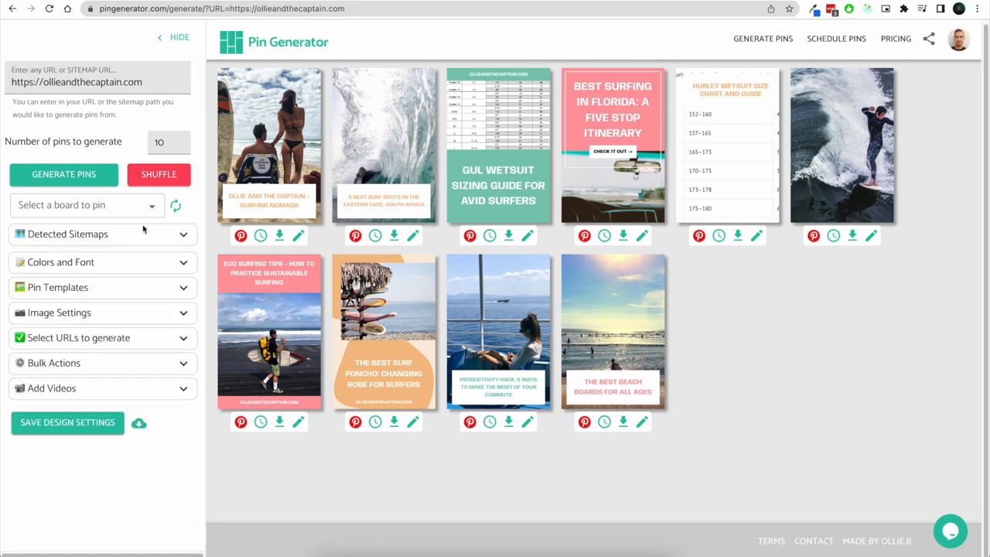
In the URLs-to-generate list, tick /surf-spots-in-the-eastern-cape/, /surfing-in-florida/ and /hurley-wetsuit-size-chart/
click(183, 340)
scroll(151, 400, down, 2)
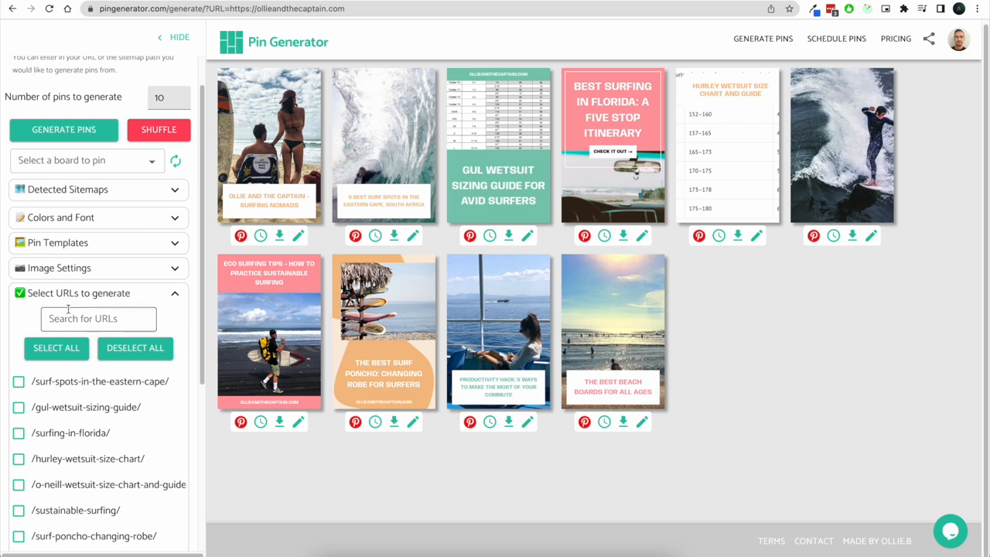
drag(29, 292, 139, 300)
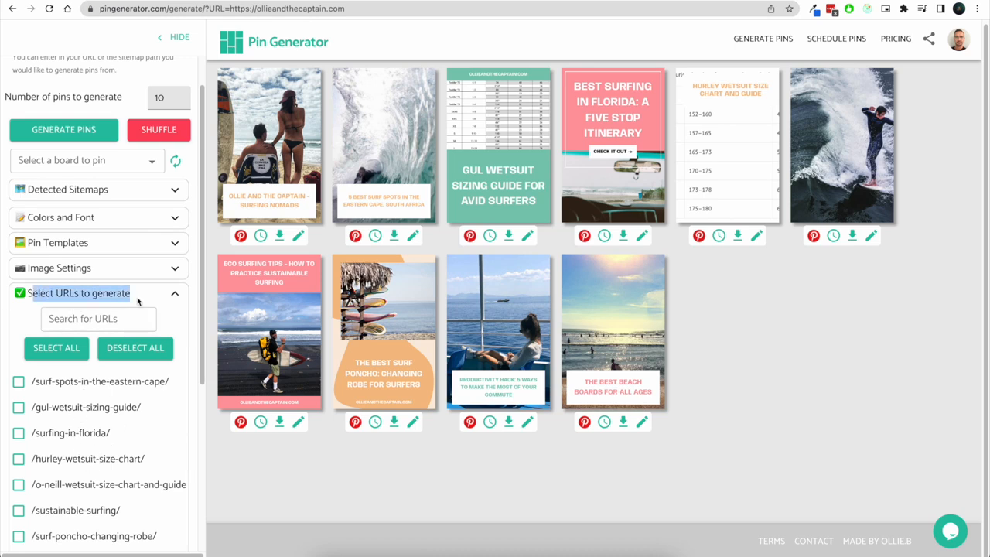
click(137, 344)
click(49, 425)
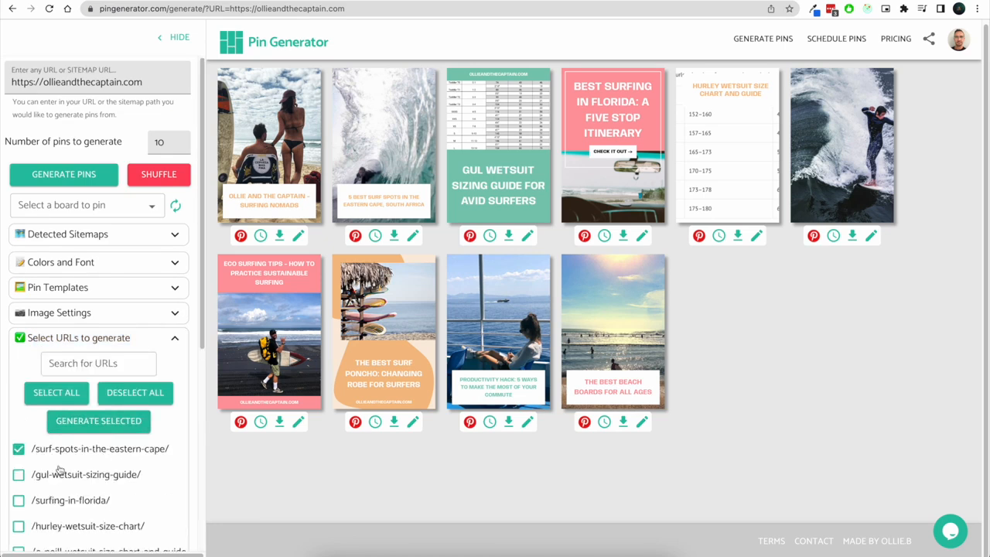
click(59, 501)
click(59, 528)
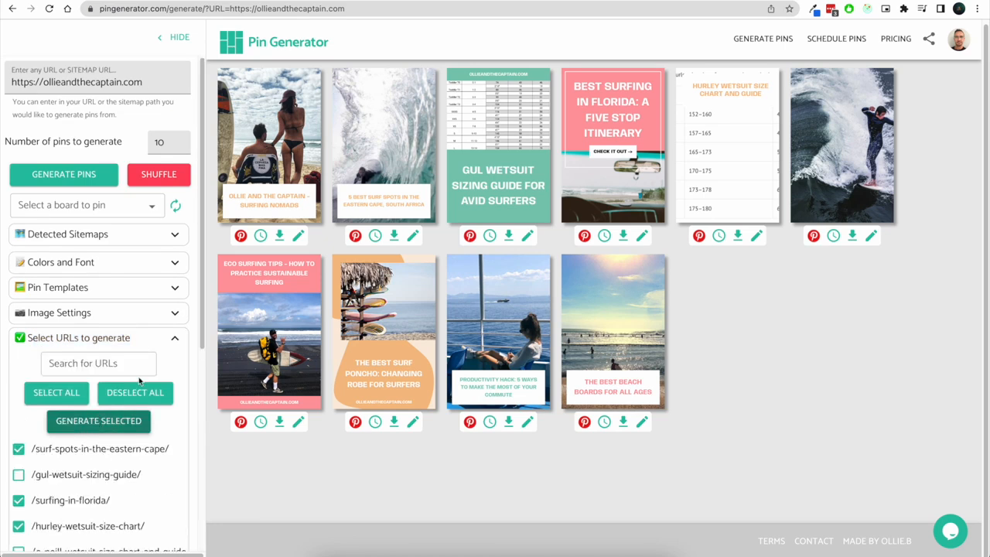
click(175, 340)
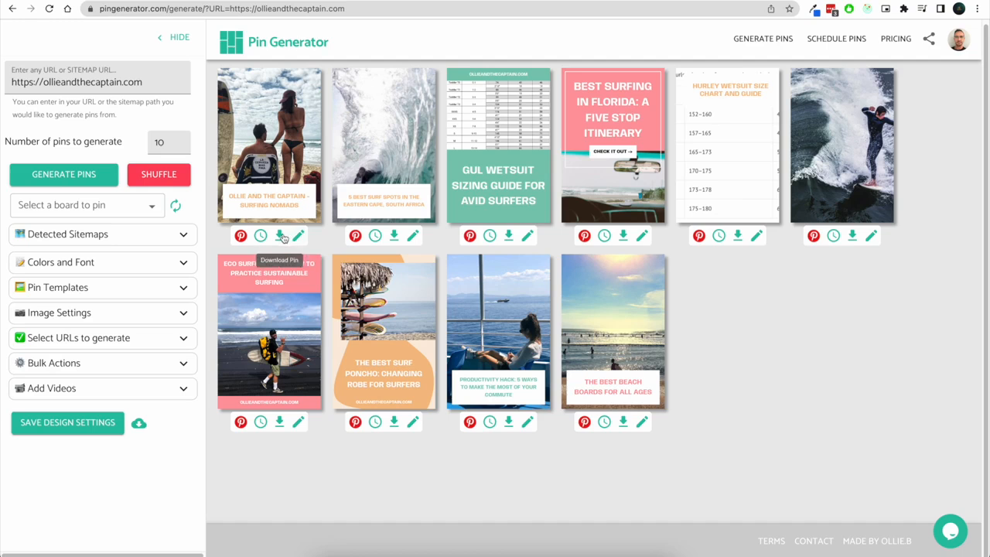
Open the Best Surfing in Florida pin for editing and switch its template to Text blob
click(642, 236)
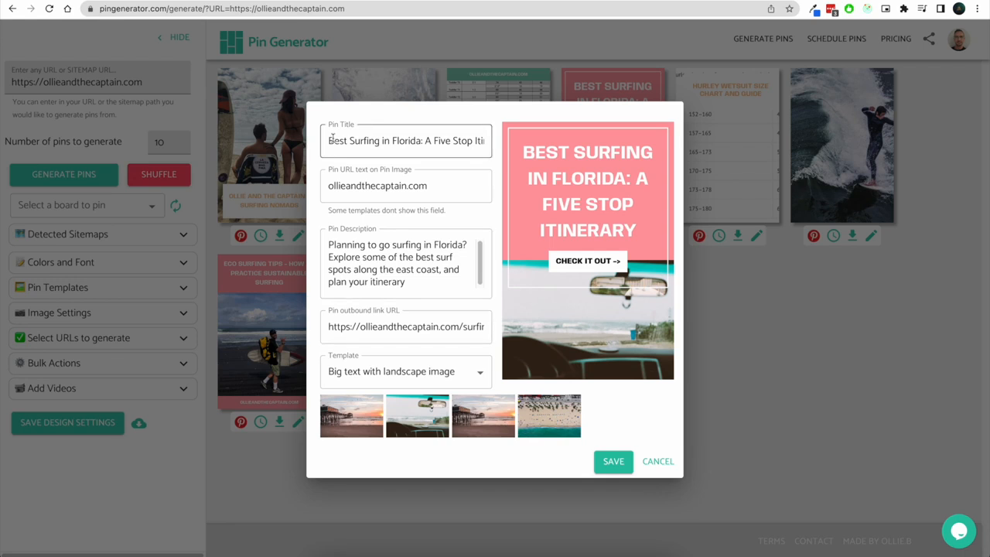
drag(332, 140, 516, 140)
click(433, 141)
click(458, 184)
drag(427, 188, 325, 189)
click(531, 243)
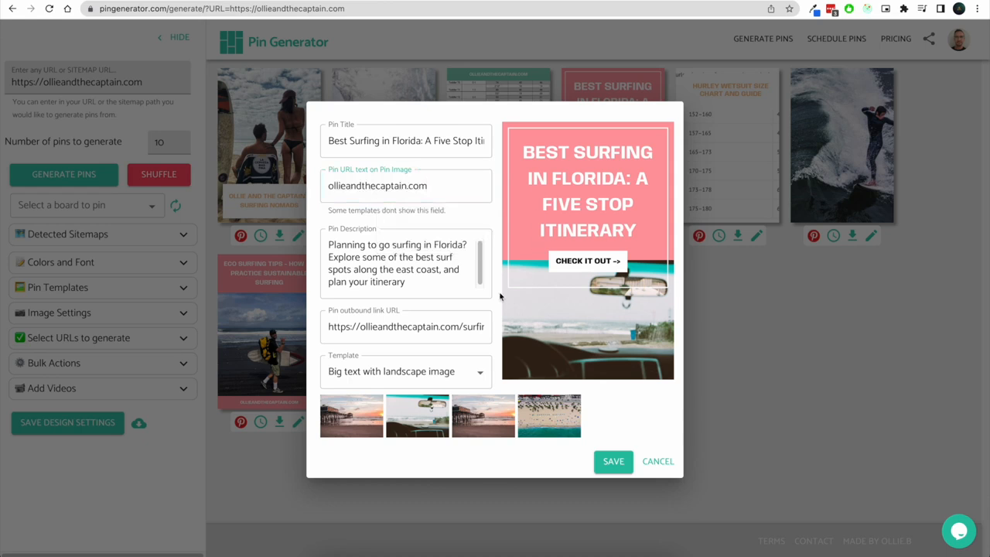
click(473, 376)
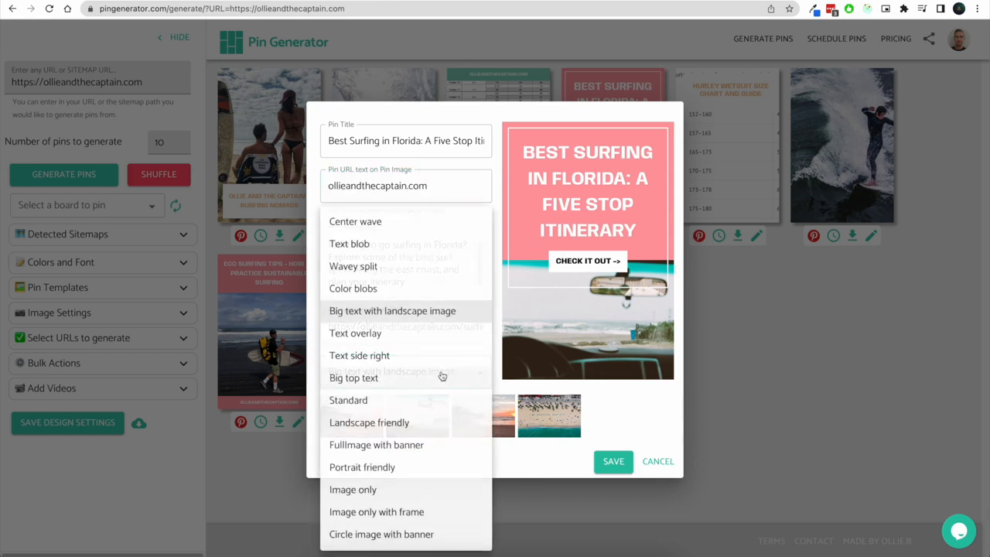
click(392, 246)
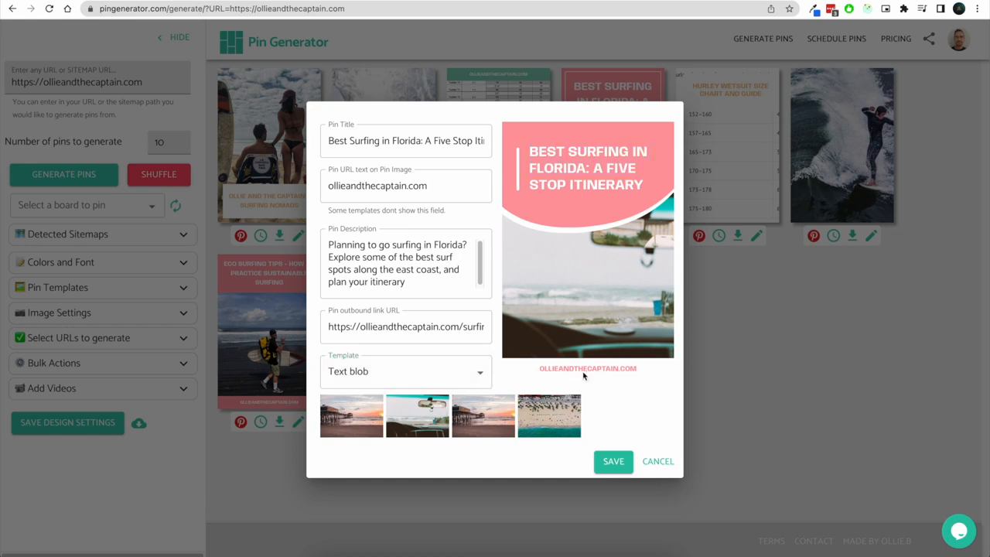
Set the pin's URL text on image to Test test
click(460, 189)
key(ctrl+a)
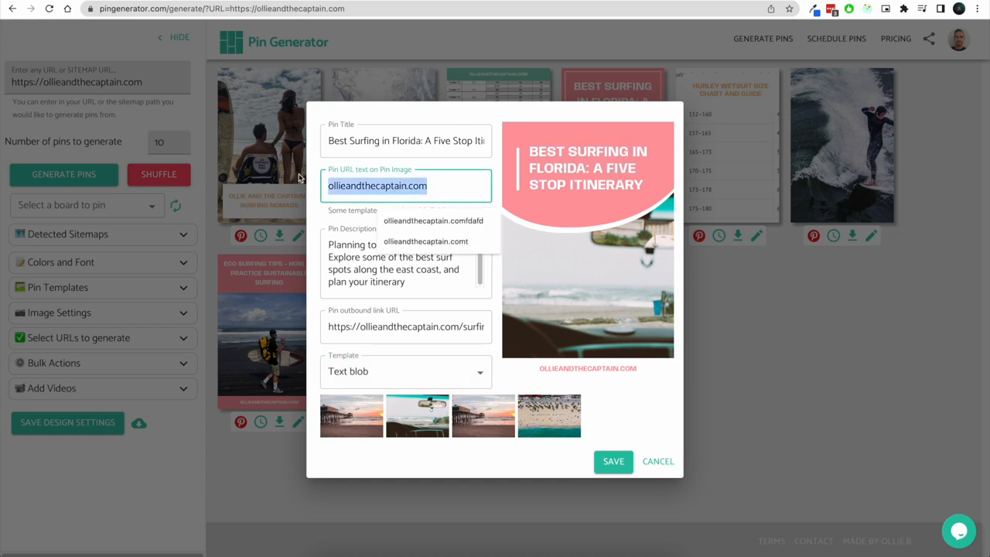
text(Test test)
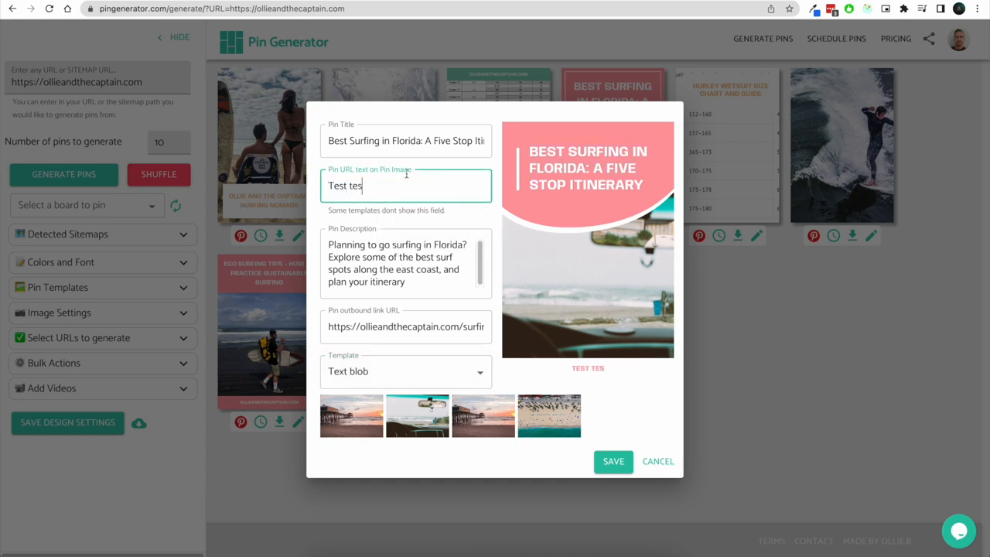
Change the pin's template to Text side right, pick the third image, and save the pin
drag(450, 181, 325, 186)
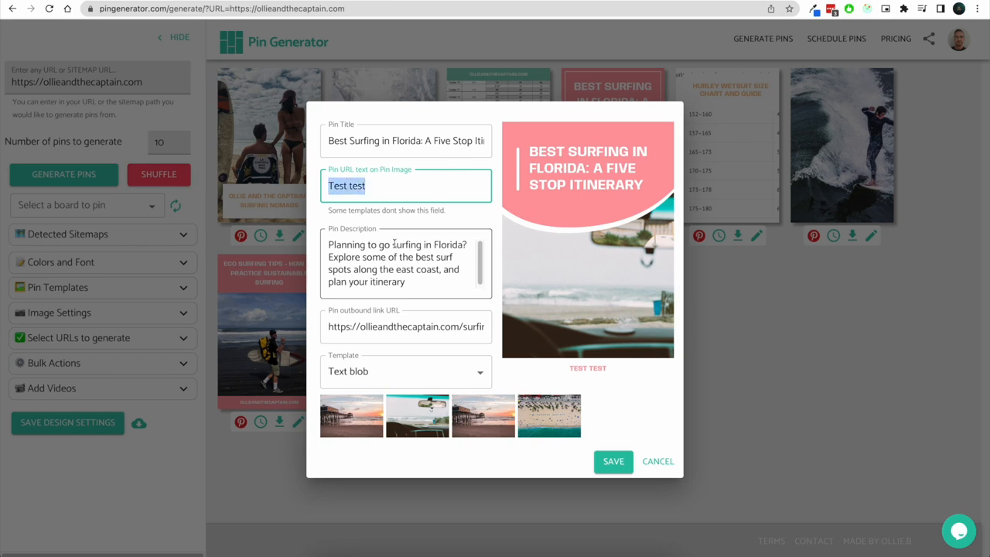
click(334, 244)
drag(335, 244, 422, 286)
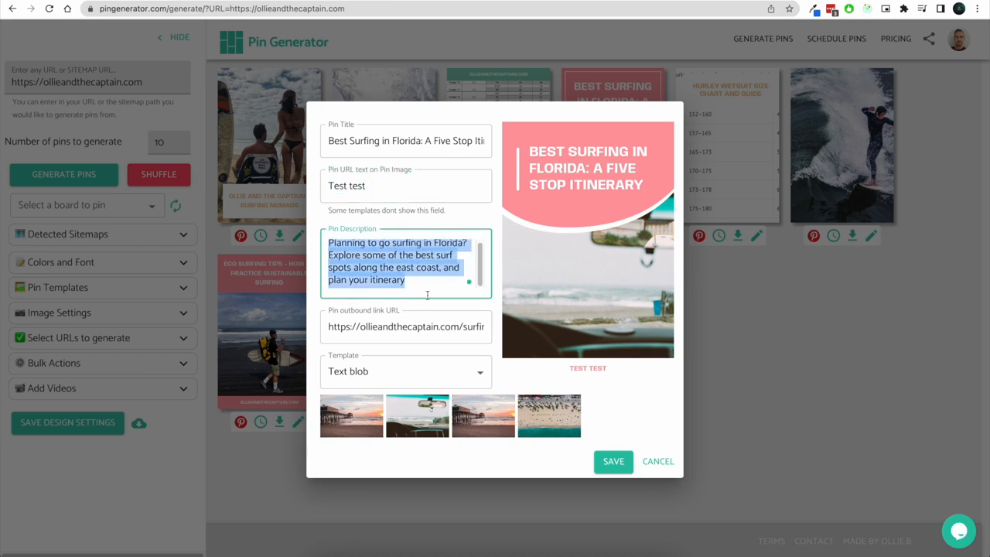
click(411, 326)
drag(329, 328, 498, 328)
click(454, 324)
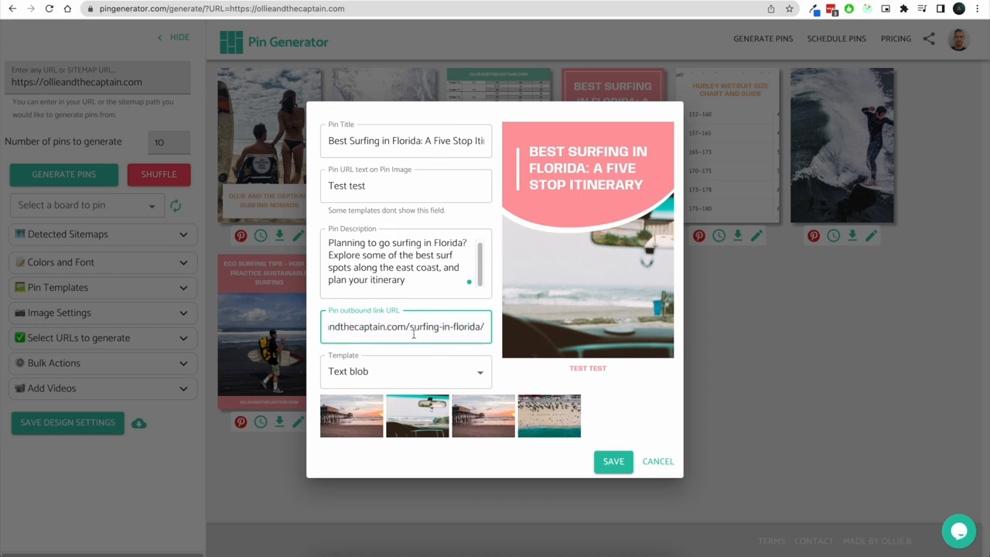
click(452, 373)
click(421, 356)
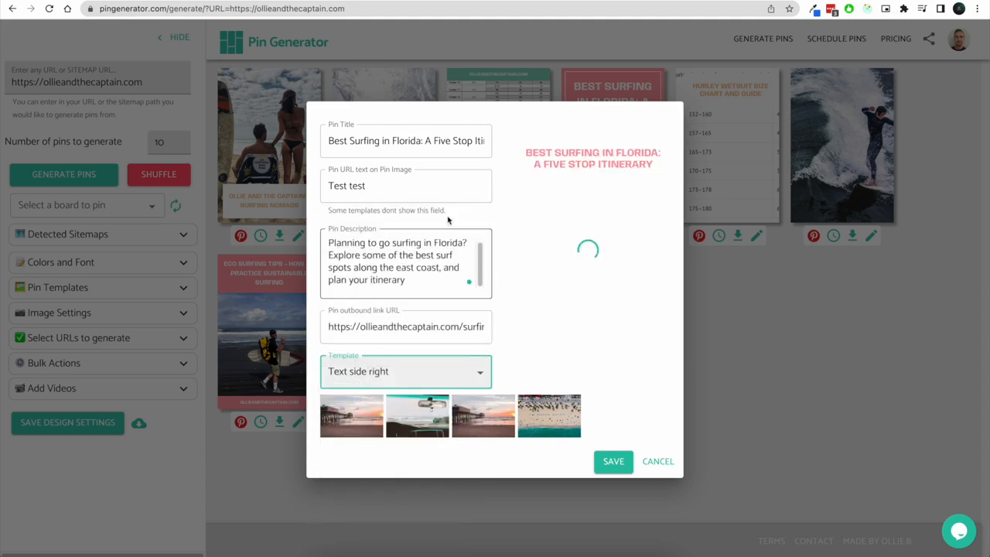
click(487, 424)
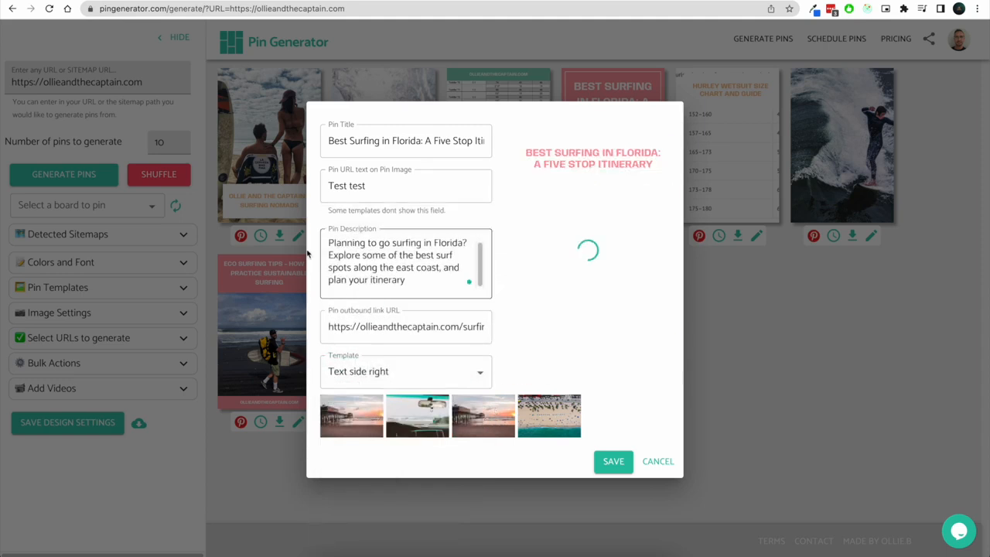
click(614, 462)
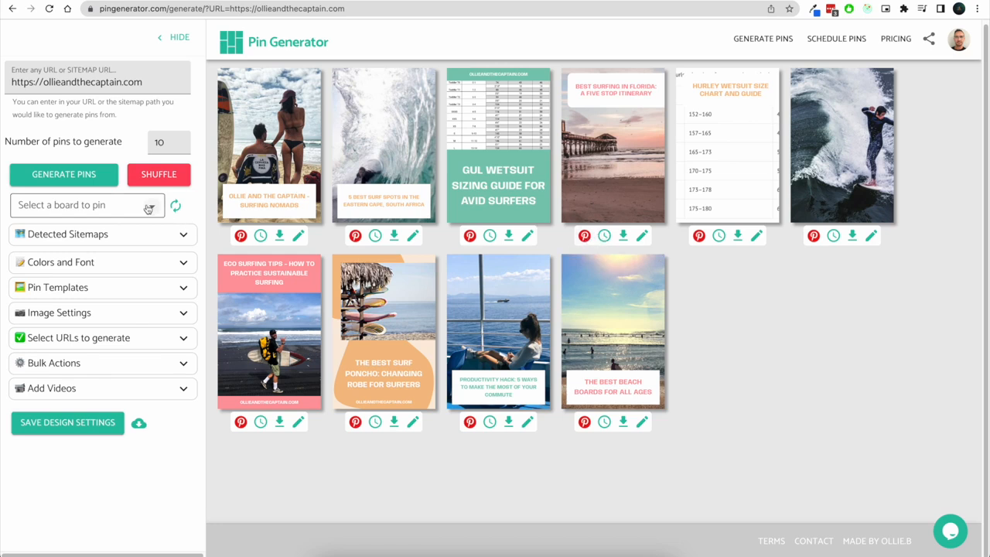
Open the list of boards to pin to
click(85, 206)
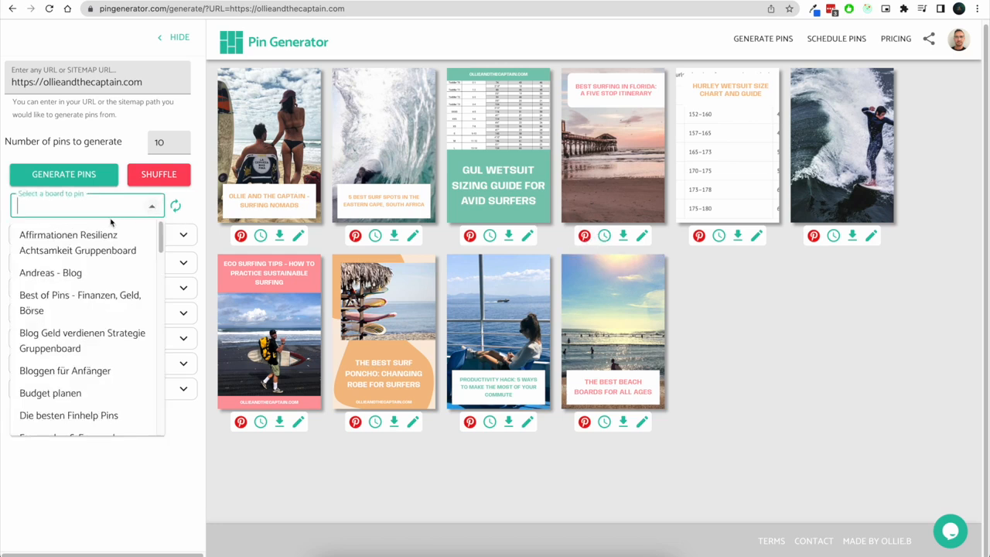
click(214, 274)
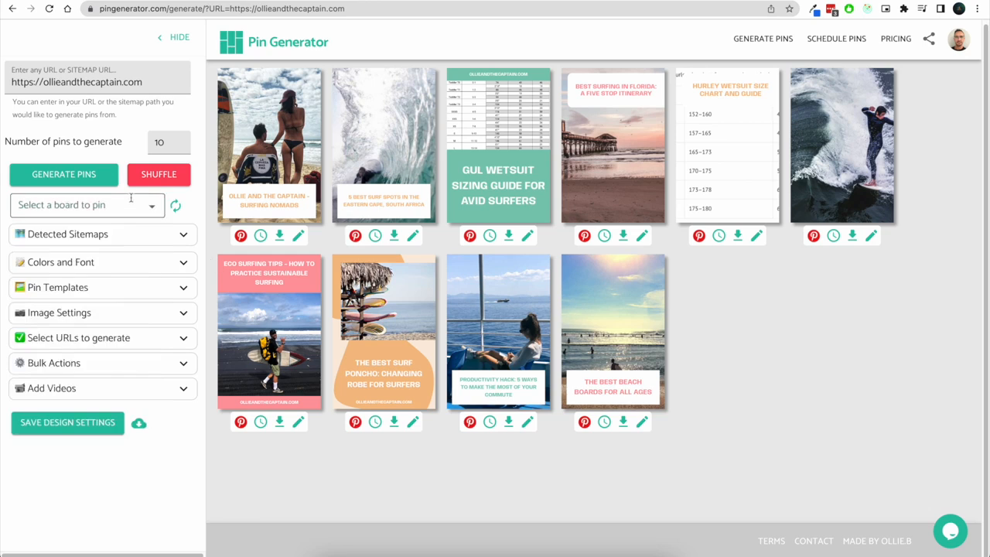
Search the boards for surf and choose Surf Travel as the board to pin to
click(85, 206)
click(229, 236)
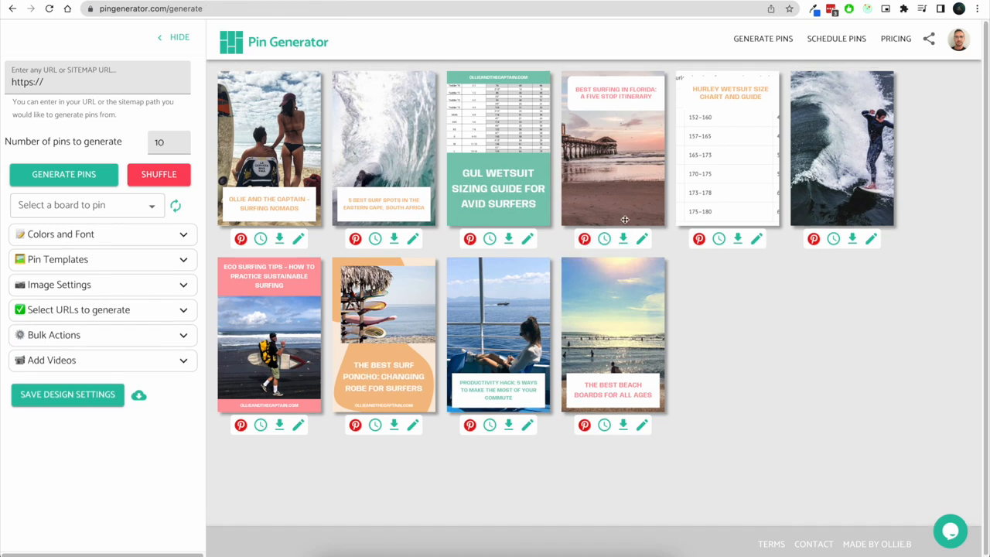
click(128, 206)
text(surf)
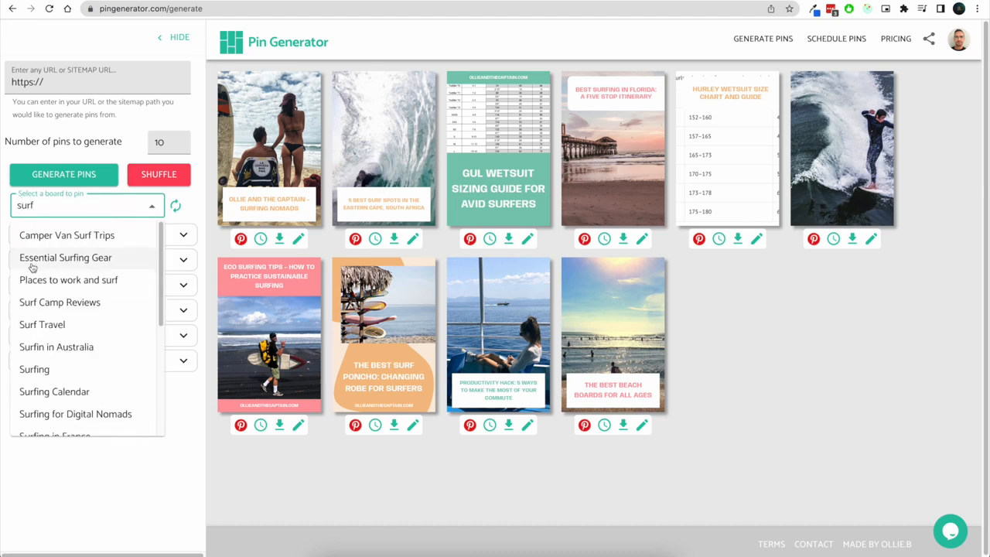
click(54, 324)
click(699, 329)
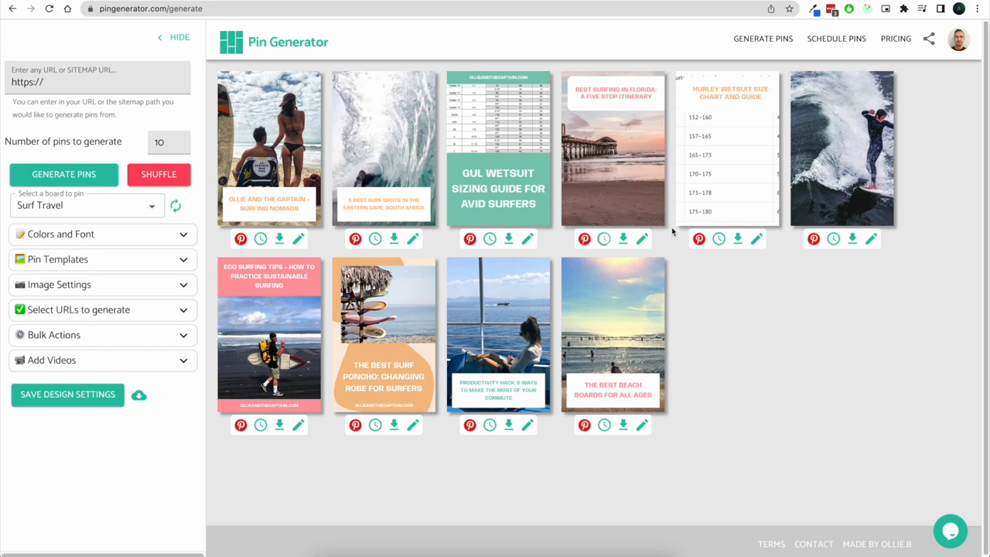
Open Colors and Font and try limiting pin colours to green and then orange before re-enabling all colours
click(179, 236)
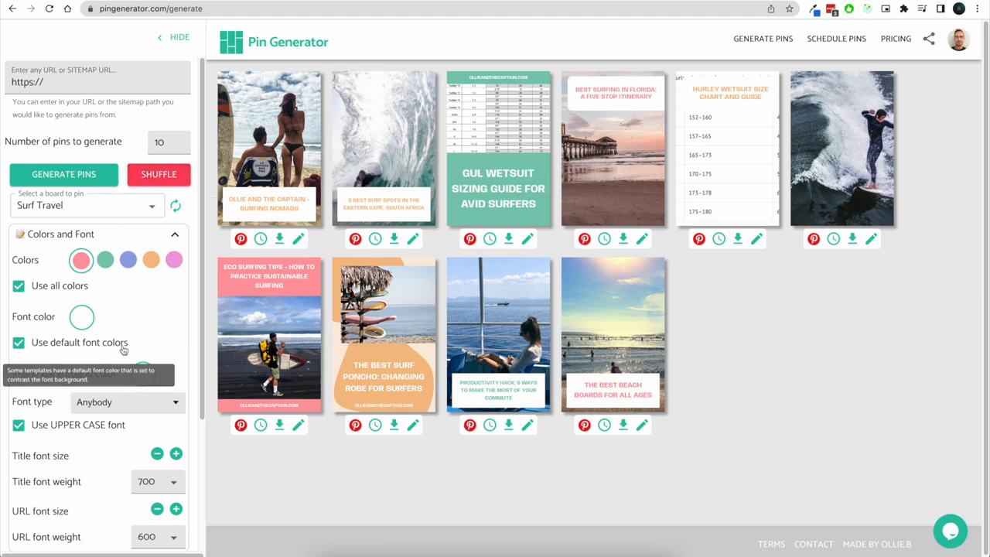
scroll(104, 301, down, 1)
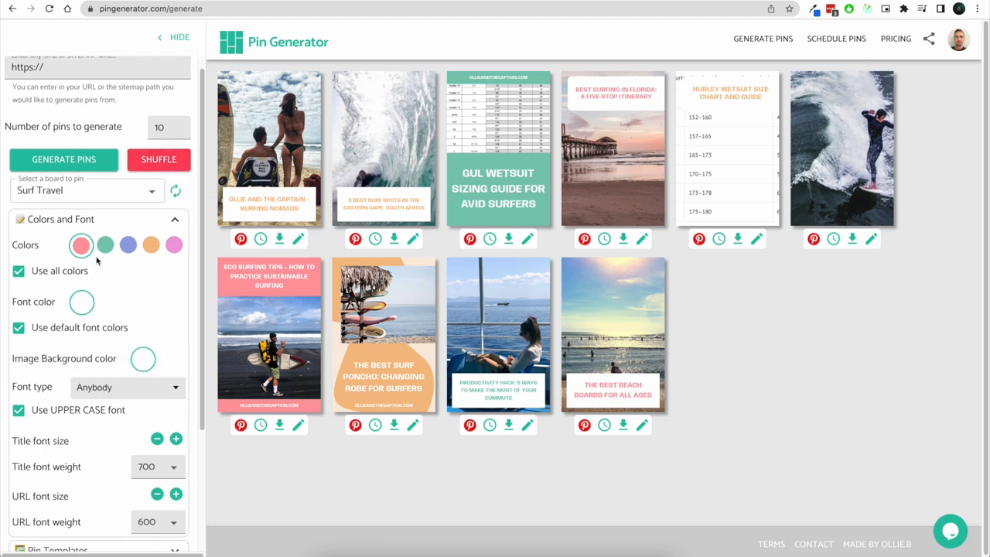
click(60, 272)
click(105, 245)
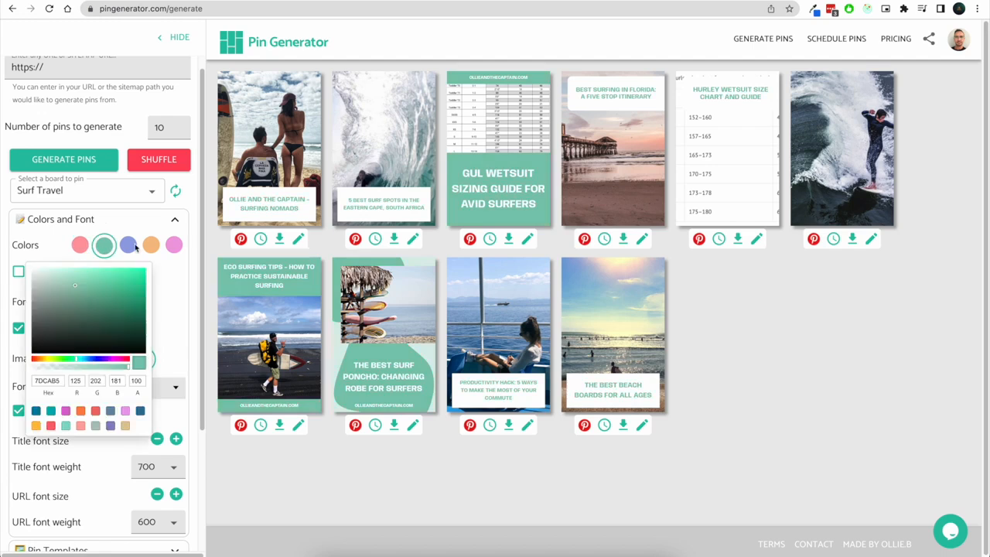
click(152, 245)
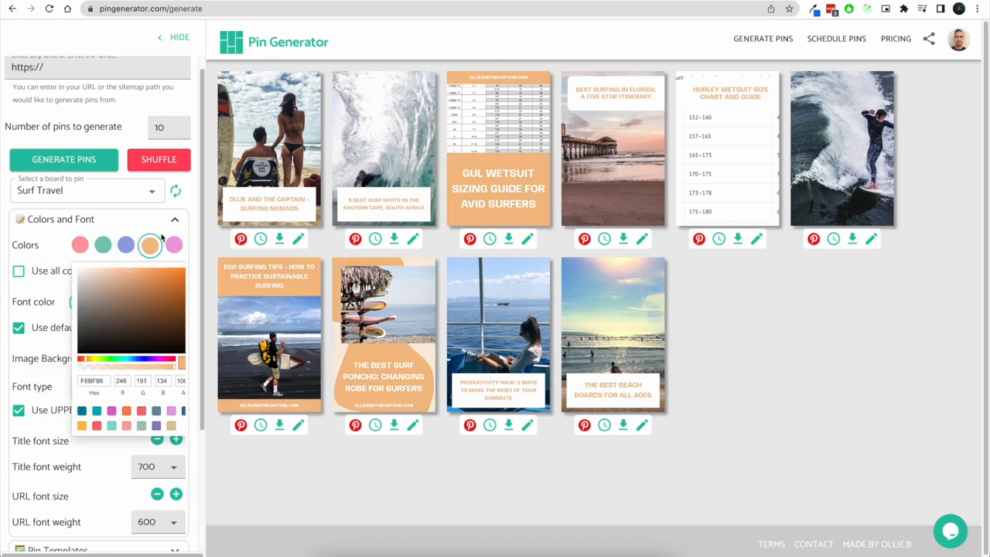
click(128, 280)
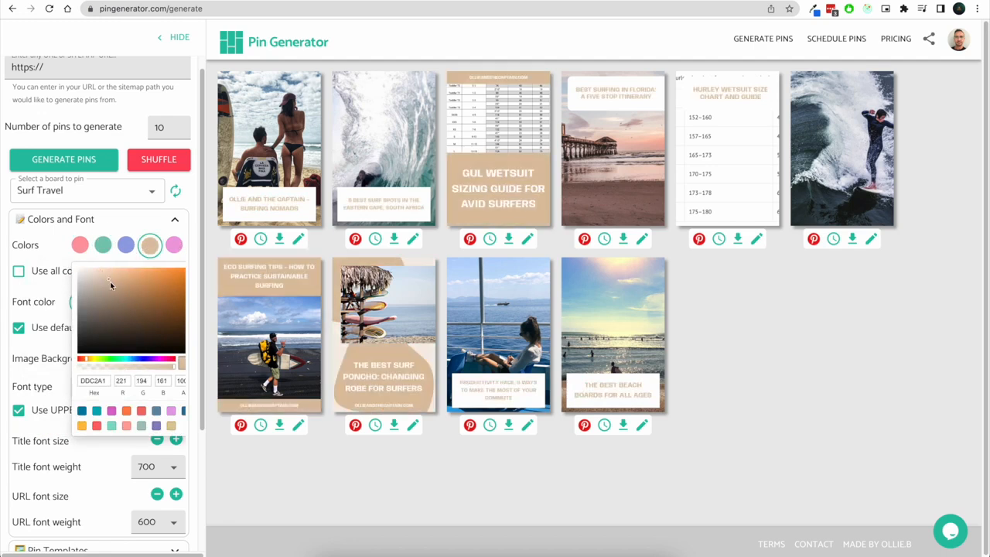
click(49, 258)
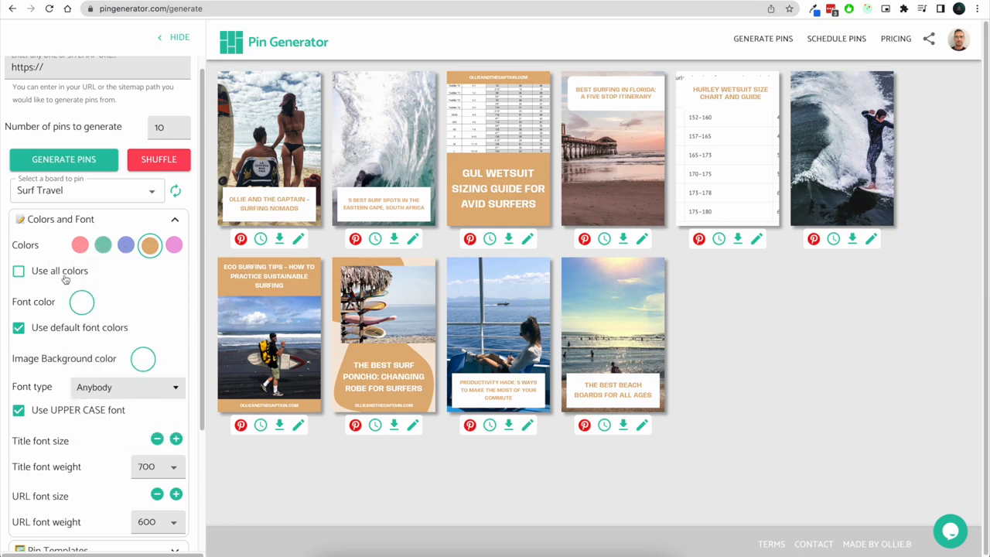
click(65, 276)
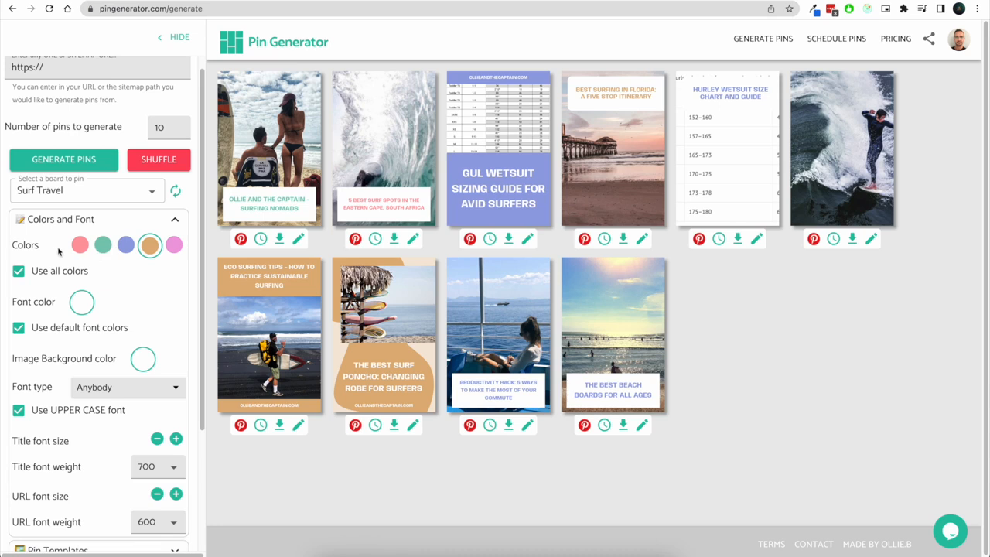
Set the font colour to red
click(82, 302)
drag(115, 356, 110, 336)
click(130, 307)
click(37, 330)
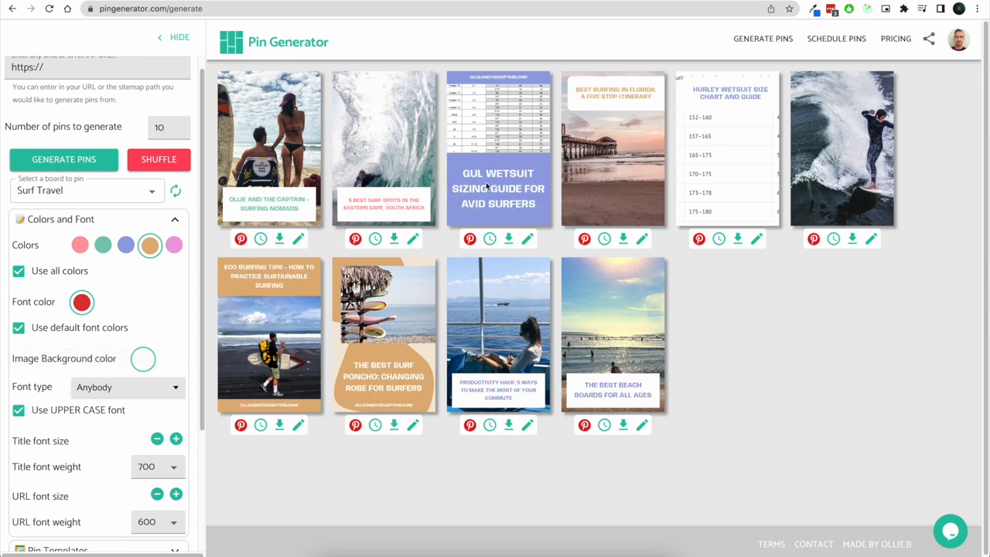
Move and resize the photo inside the Eco Surfing Tips pin
scroll(183, 302, down, 3)
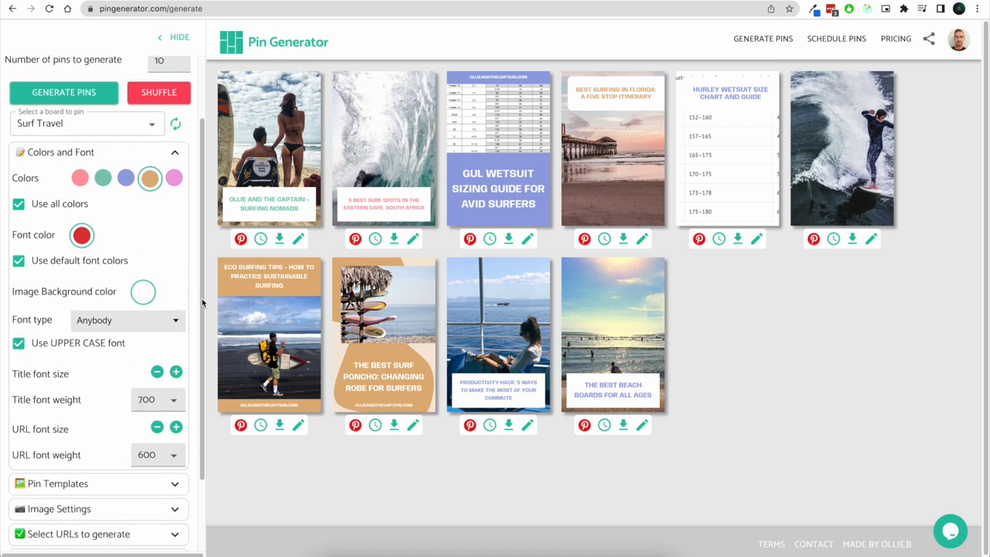
mouse_move(254, 339)
mouse_down()
mouse_move(241, 322)
mouse_move(253, 332)
mouse_up()
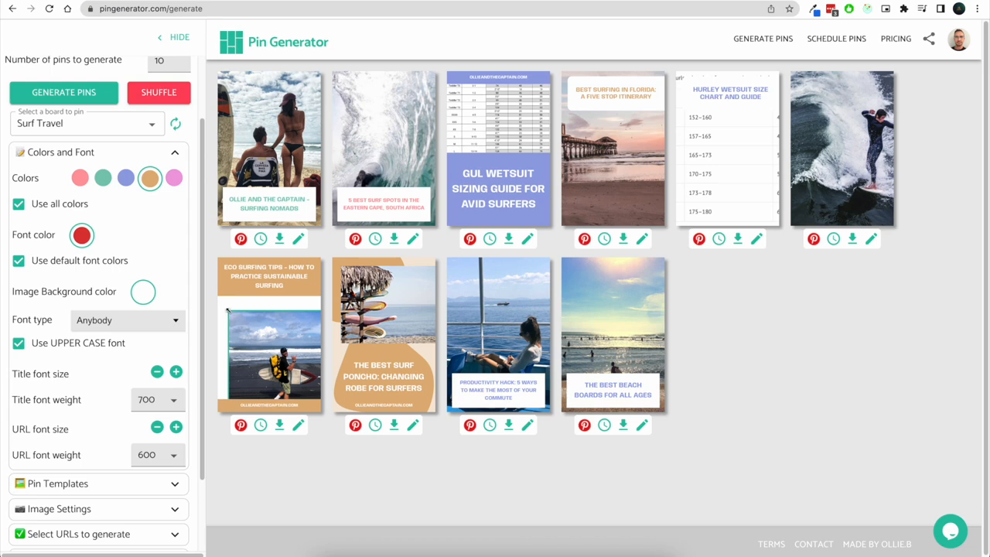
drag(293, 342, 253, 405)
Set the image background colour to red E57A7A
click(144, 293)
mouse_move(126, 332)
mouse_down()
mouse_move(147, 326)
mouse_move(124, 322)
mouse_up()
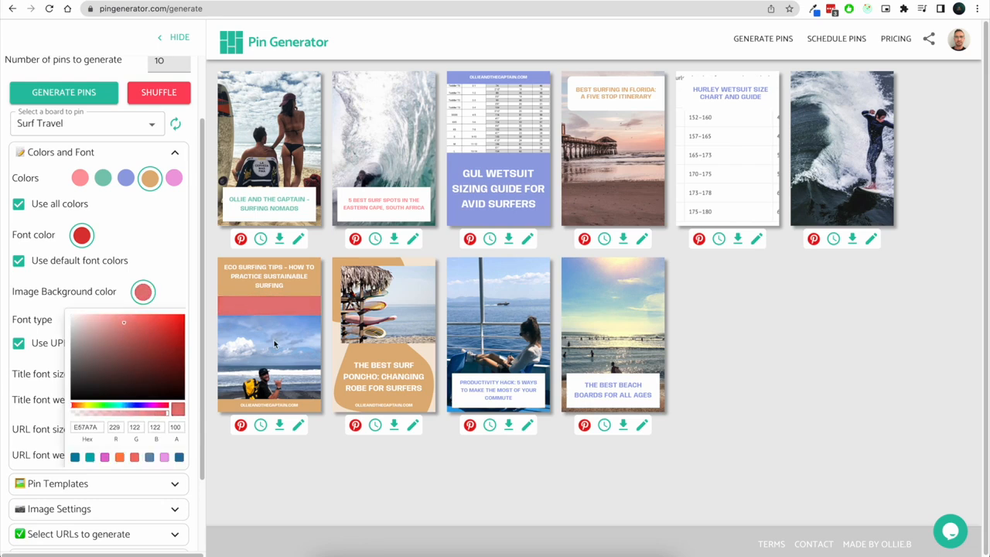
click(238, 348)
Shrink the Eco Surfing Tips photo so the background colour frames it
drag(294, 351, 271, 341)
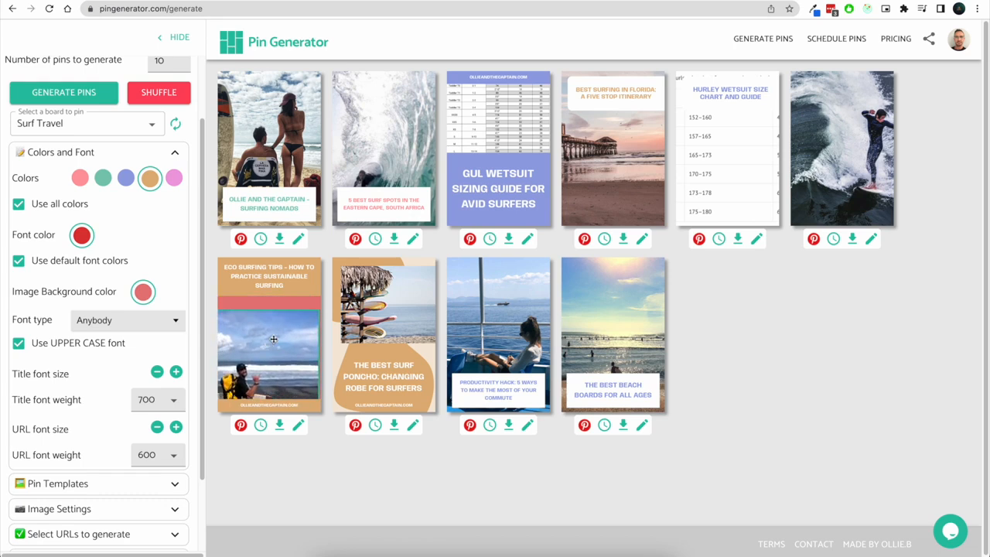
drag(320, 309, 277, 337)
drag(248, 368, 294, 320)
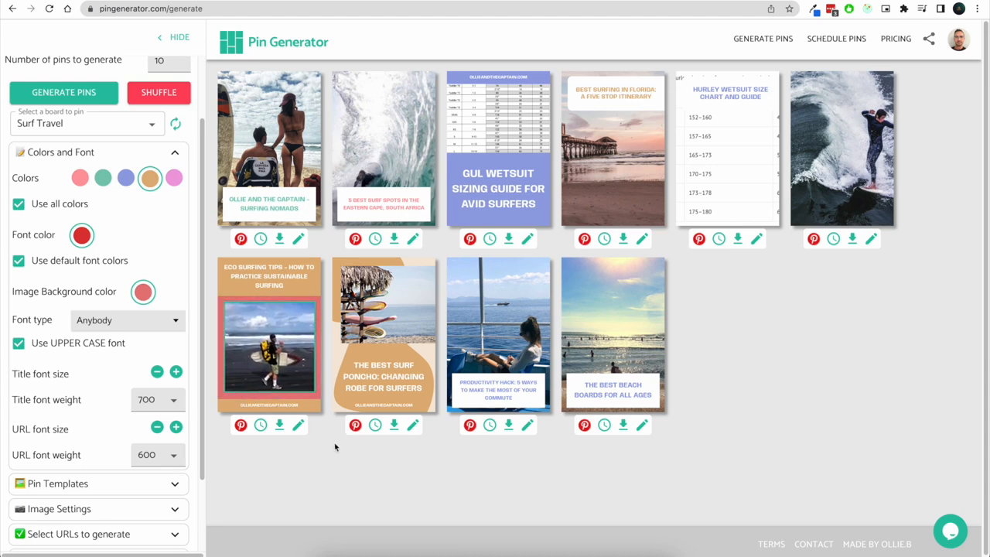
Set the font type to Epilogue, keeping upper case font enabled
click(153, 326)
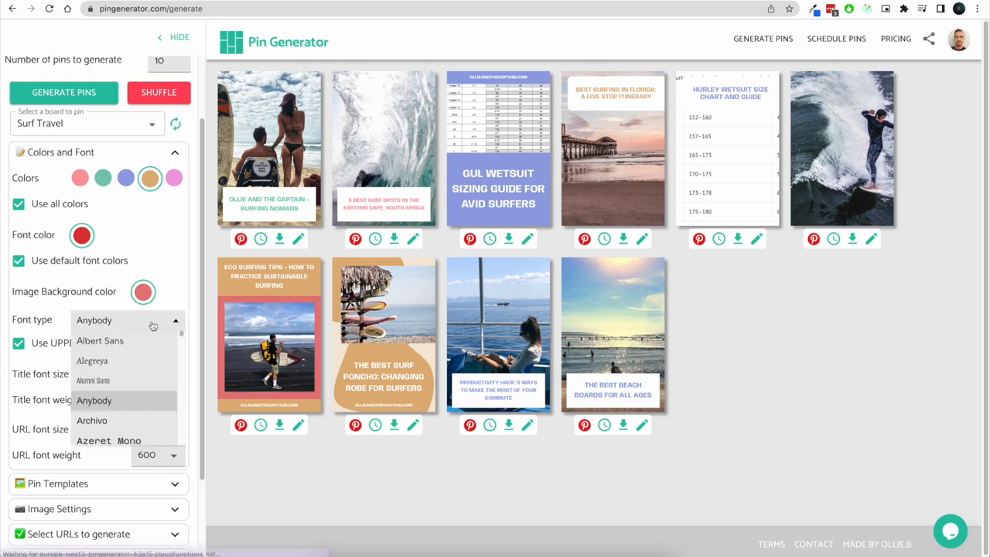
scroll(139, 387, down, 15)
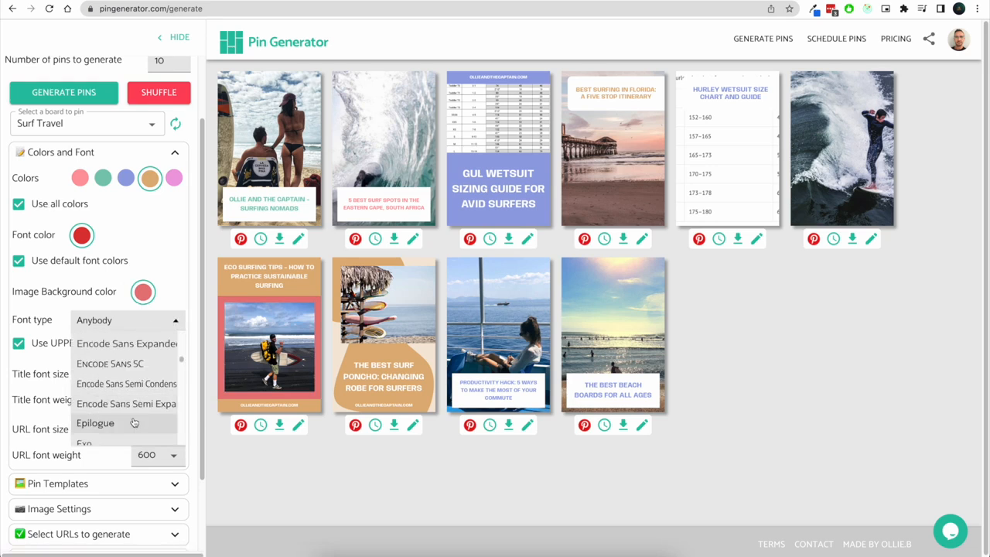
click(134, 422)
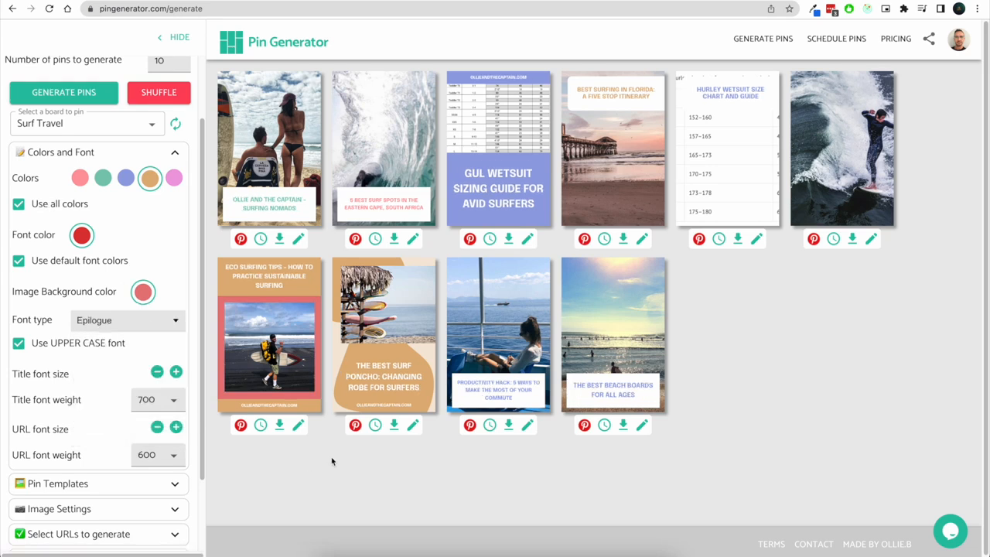
click(82, 350)
click(82, 349)
Collapse Colors and Font, open Pin Templates, and turn off template randomisation
scroll(159, 327, down, 1)
click(175, 133)
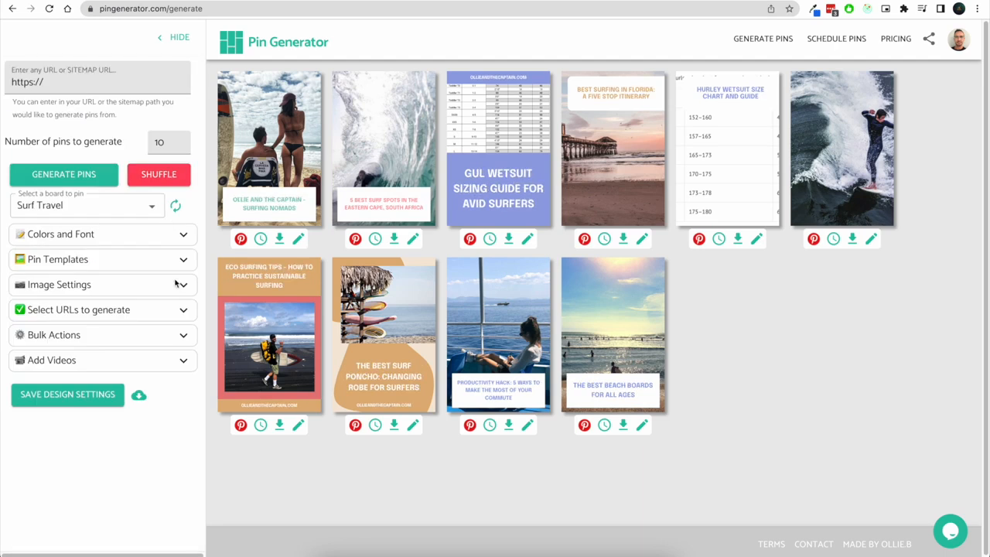
click(178, 261)
scroll(73, 337, down, 2)
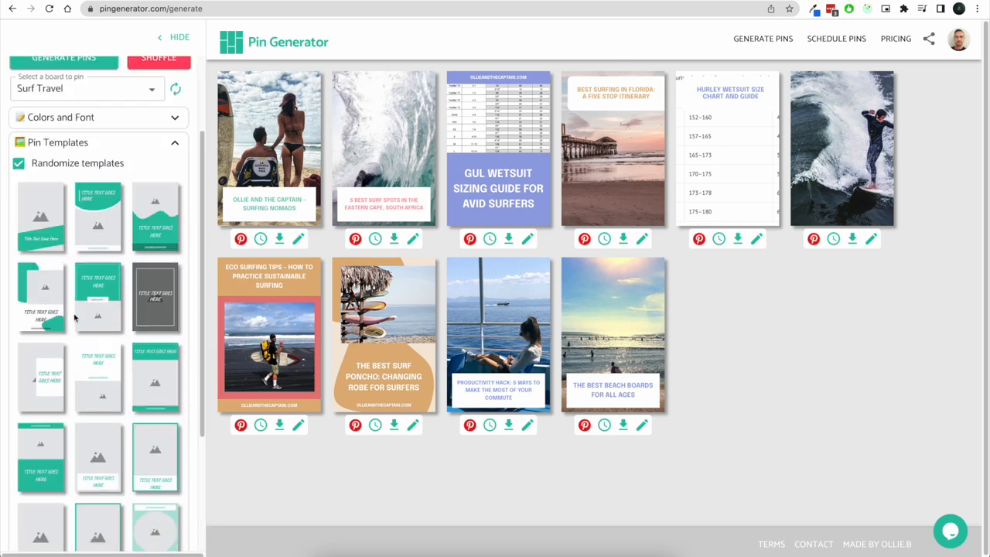
click(80, 167)
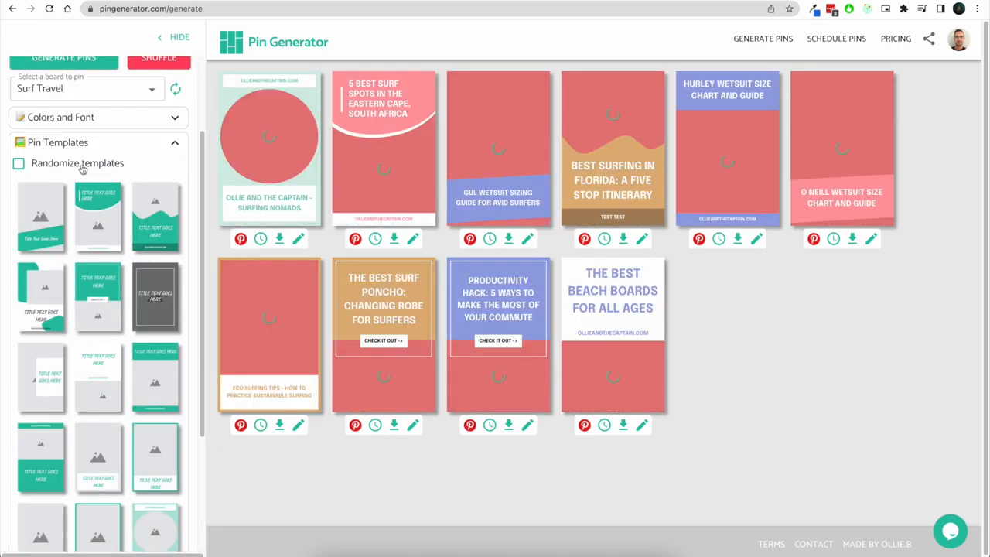
Select the second, third and fifth templates in the template grid for the pins
click(103, 226)
click(154, 218)
click(113, 298)
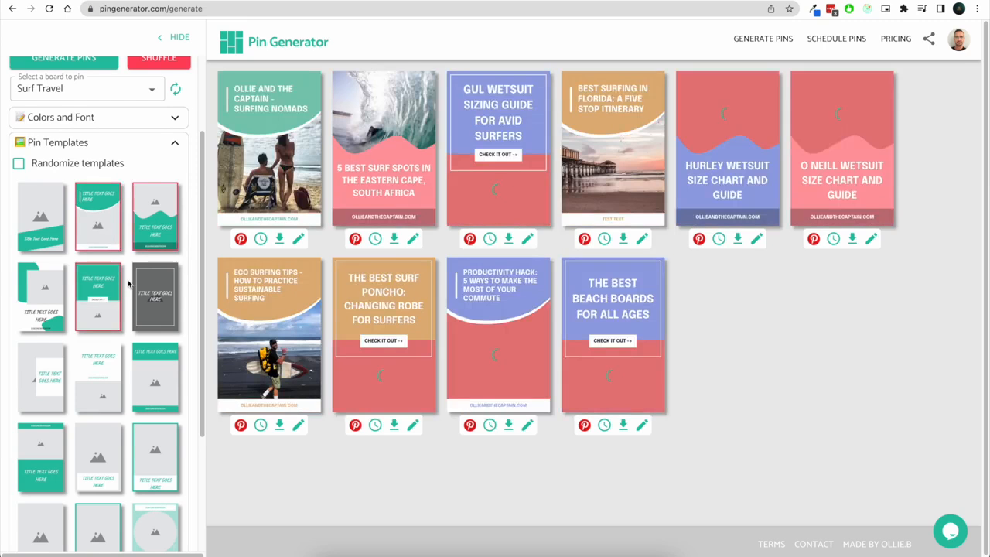
Reset the image background colour to white FFFFFF
scroll(128, 285, up, 1)
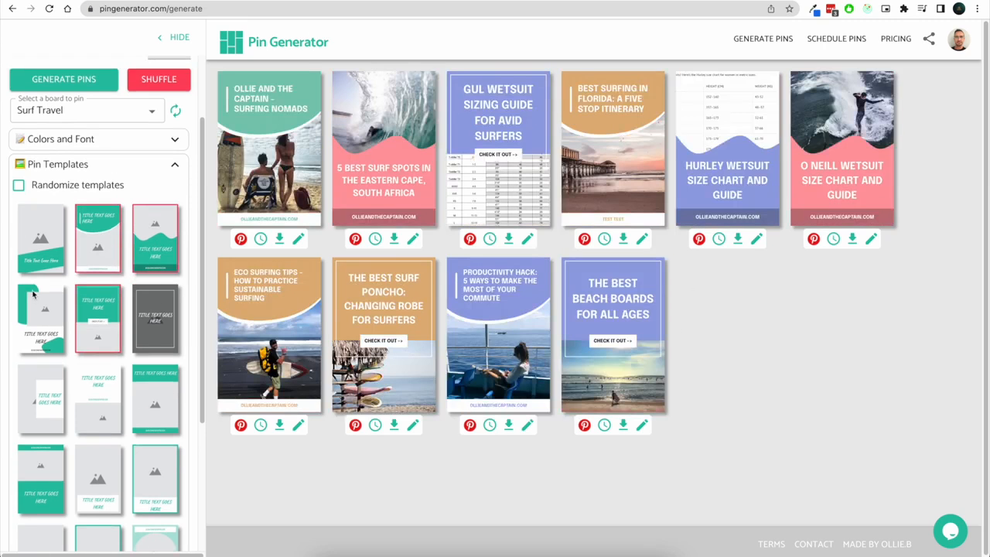
click(175, 140)
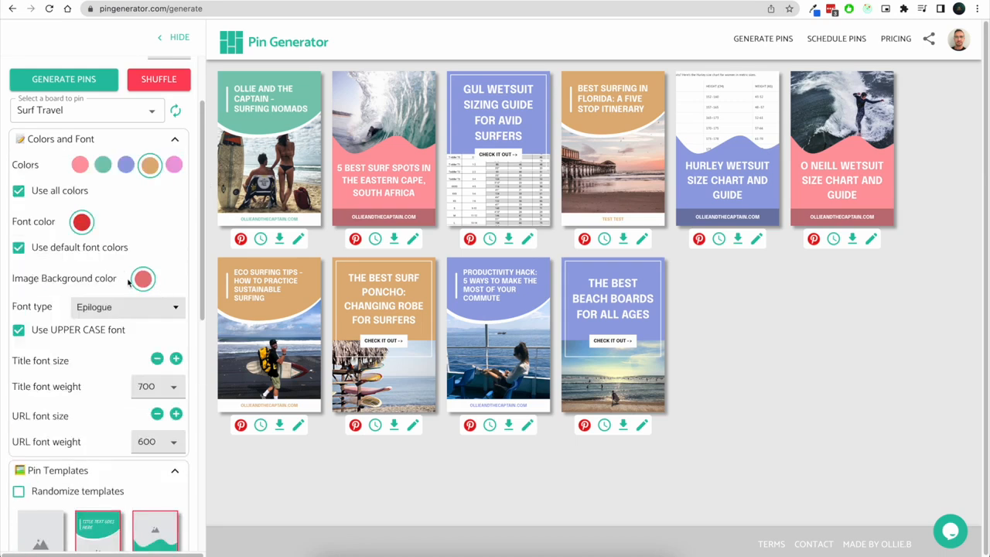
click(143, 278)
drag(121, 308, 66, 293)
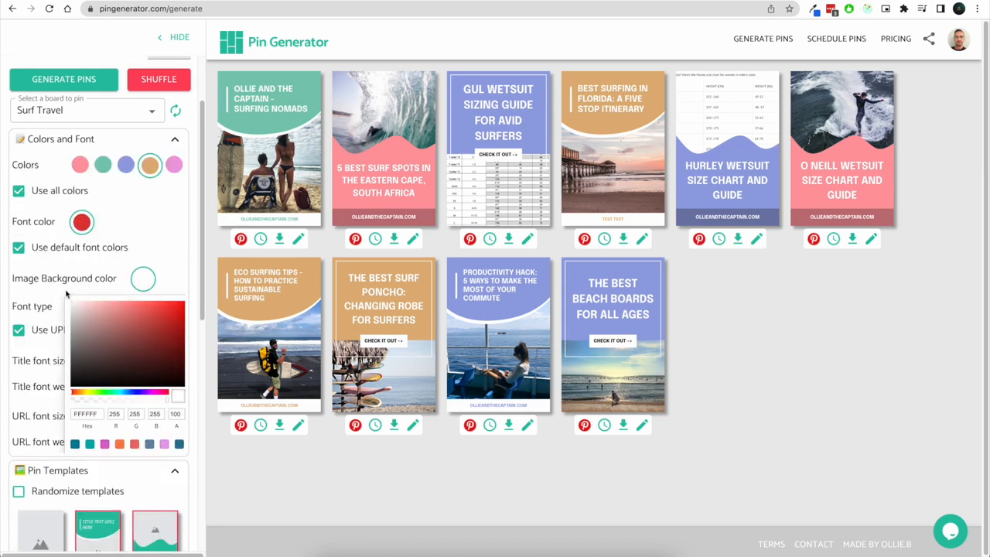
click(323, 514)
Shuffle the pins and collapse the Colors and Font and Pin Templates sections
click(159, 79)
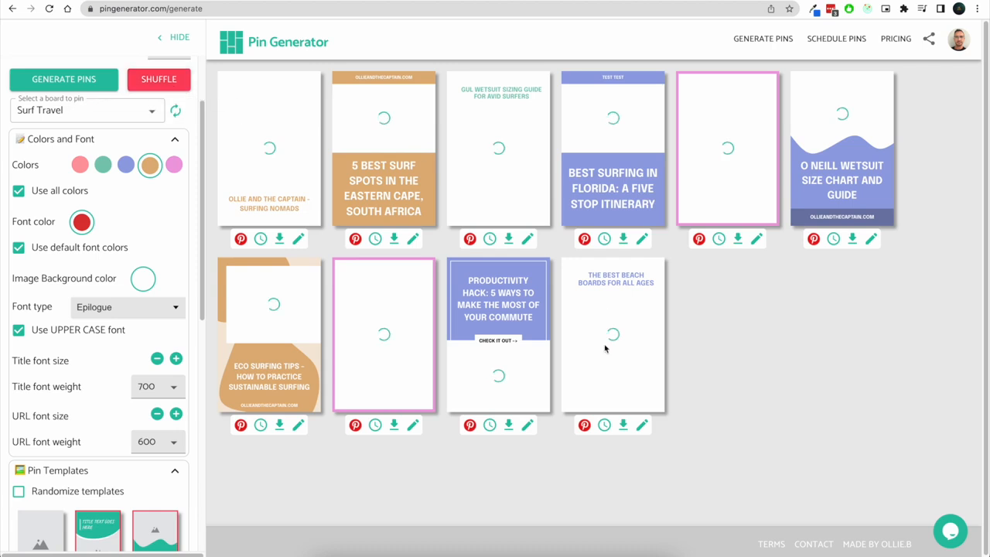
click(175, 139)
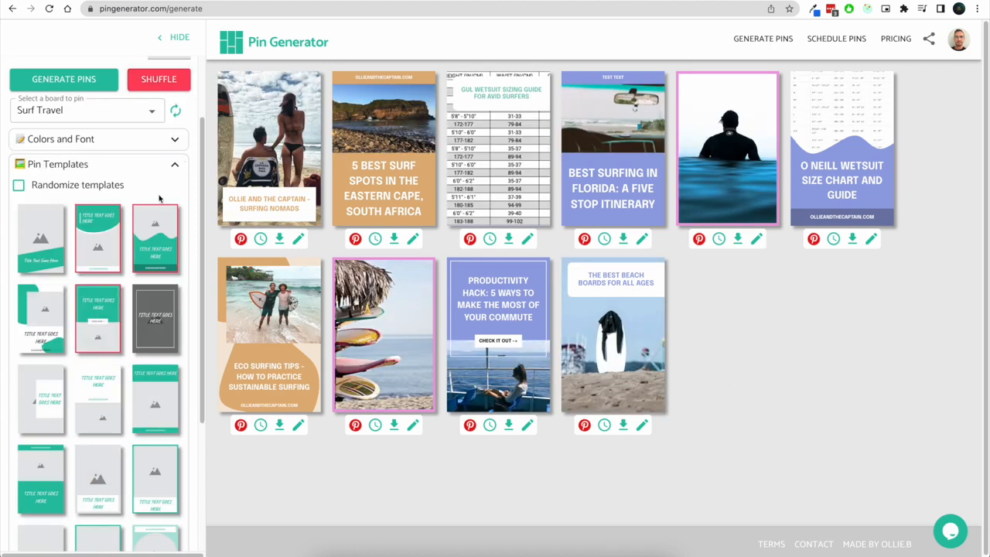
click(175, 164)
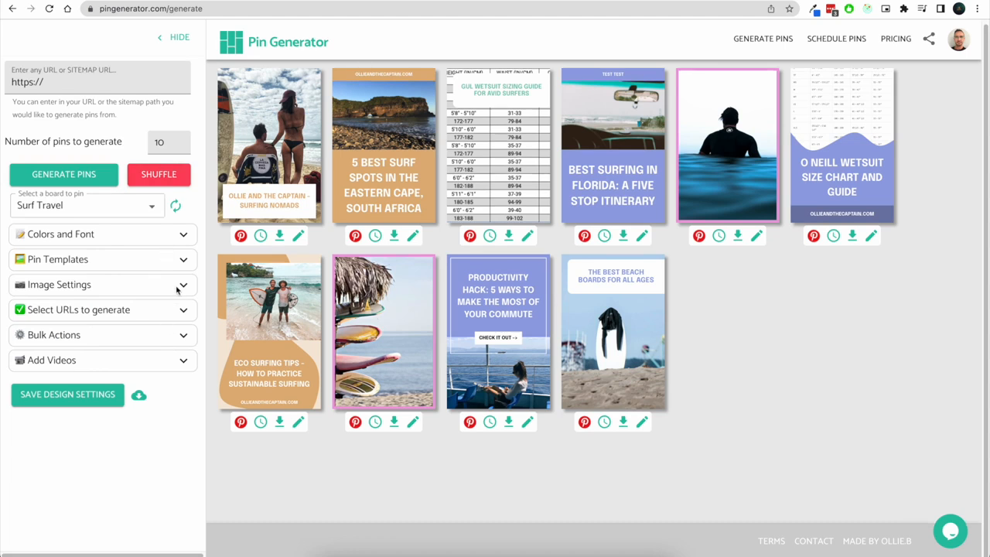
Open Image Settings and re-randomise the pin images twice
click(176, 287)
scroll(162, 291, down, 1)
click(134, 287)
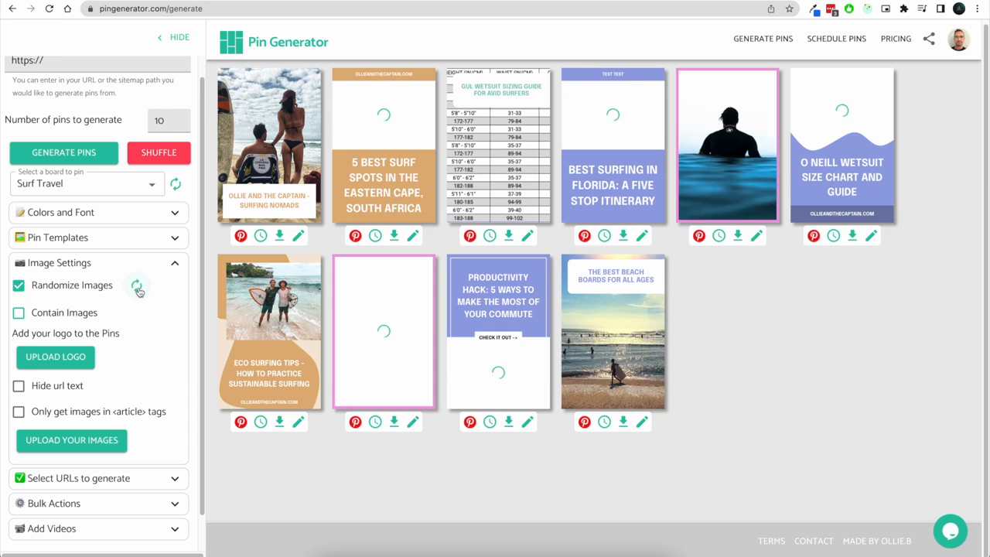
click(136, 288)
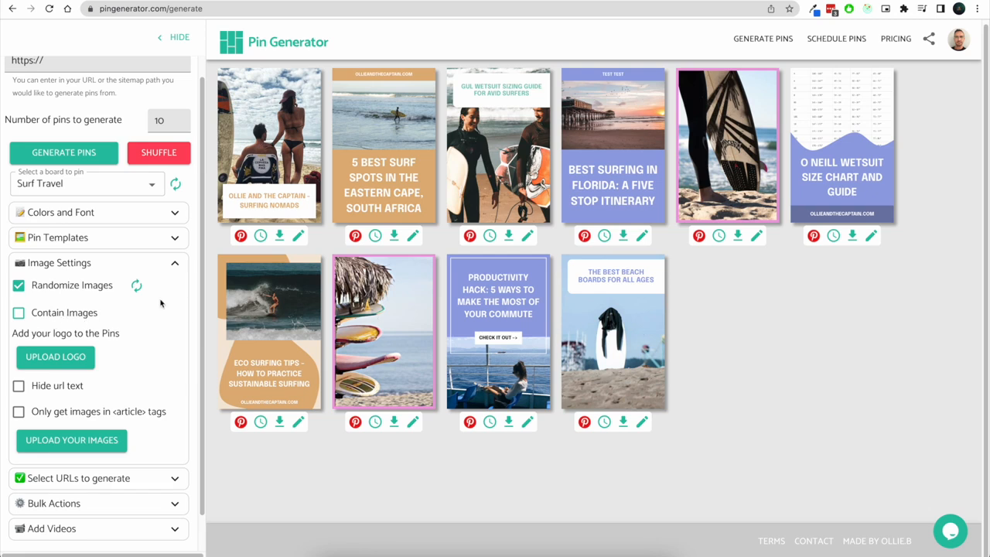
Try the Contain Images option and switch it off again
click(68, 317)
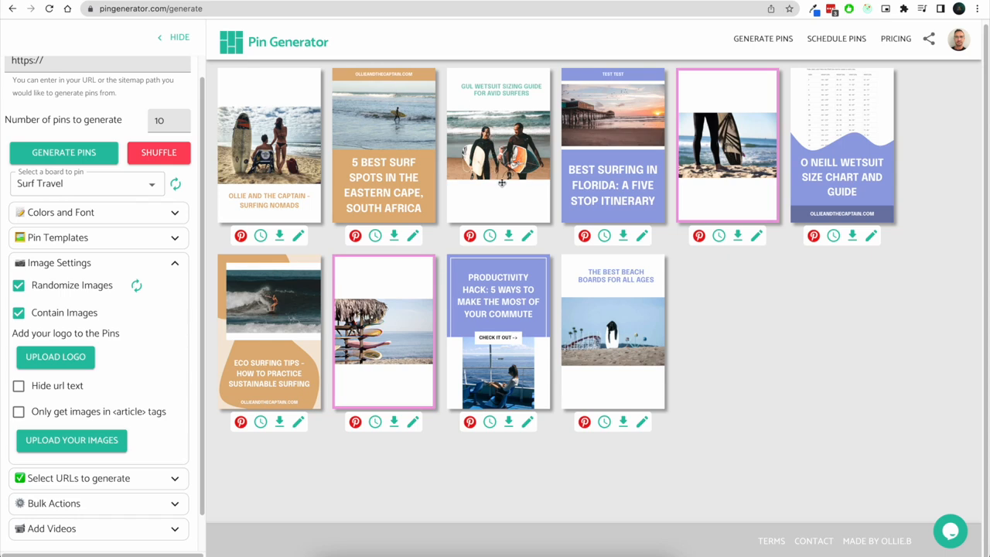
click(68, 313)
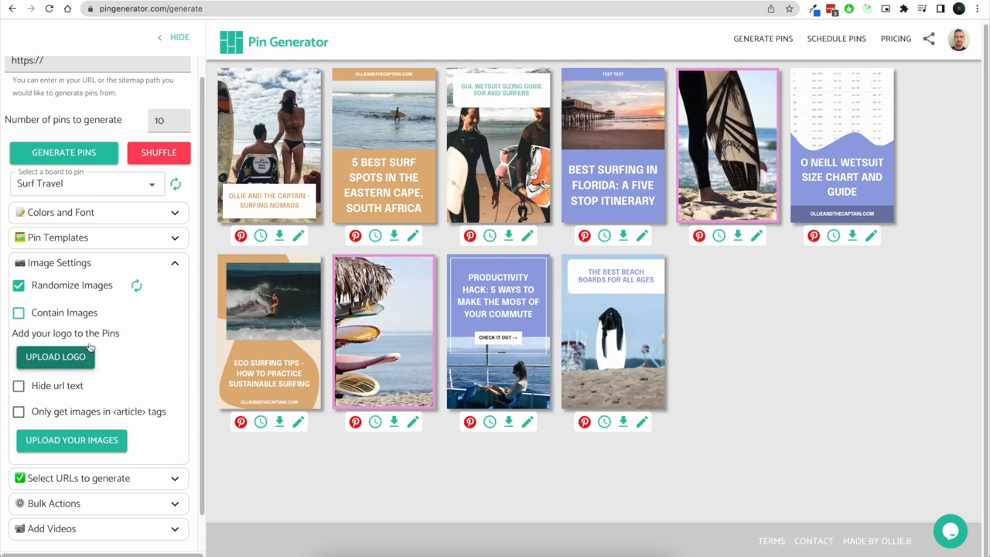
Enable getting images only from inside article tags
double_click(58, 388)
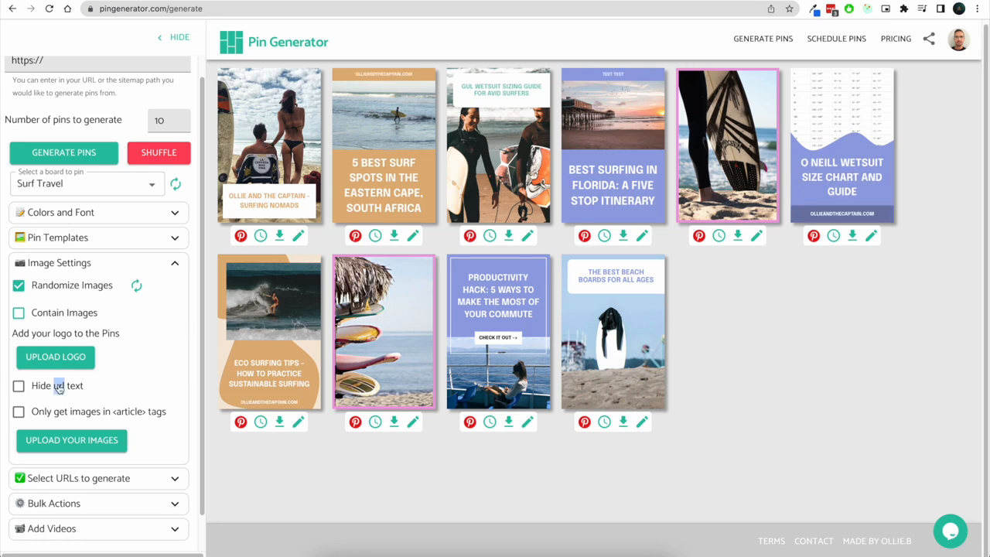
mouse_move(100, 410)
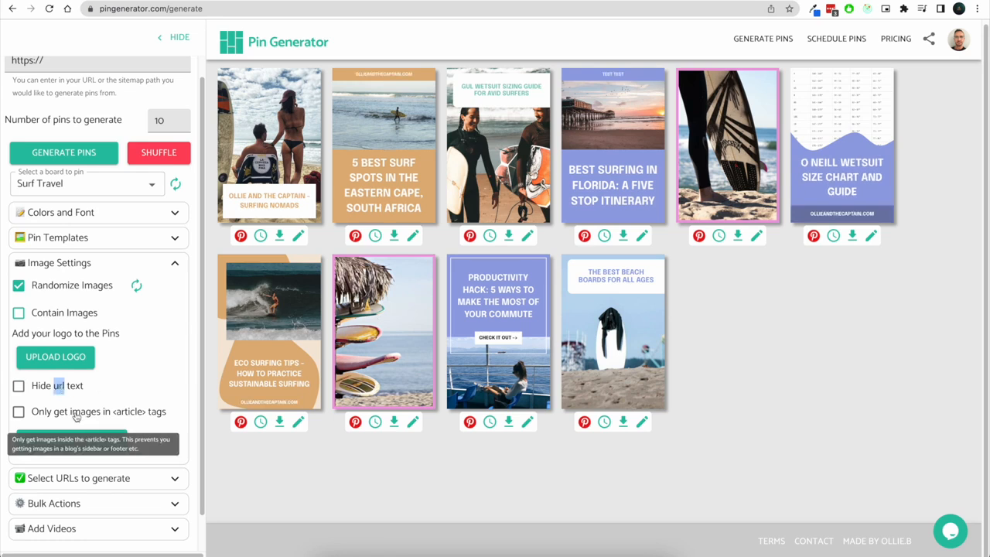
click(70, 415)
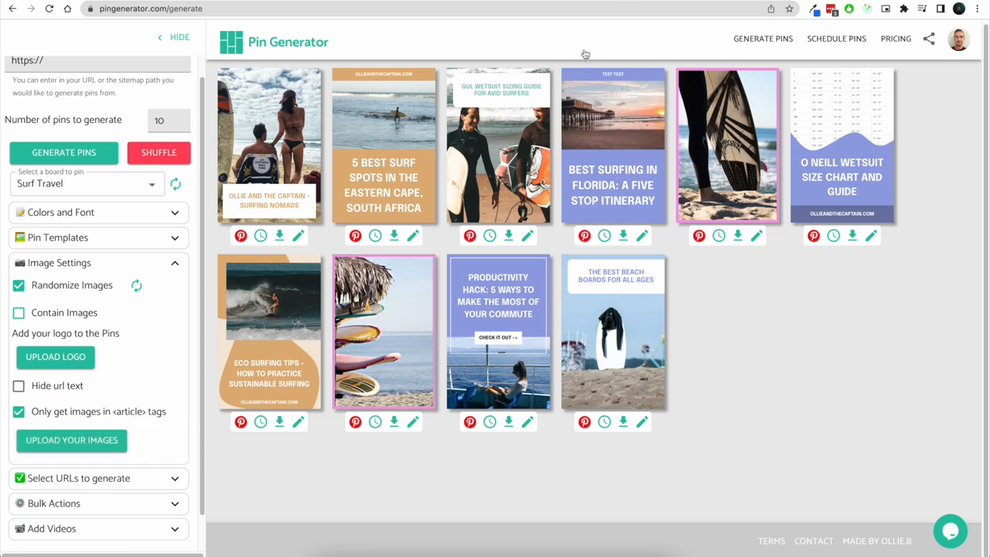
Copy the Eastern Cape pin's outbound link from its editor and open that article in a new browser tab
click(413, 235)
click(415, 324)
key(ctrl+a)
key(ctrl+c)
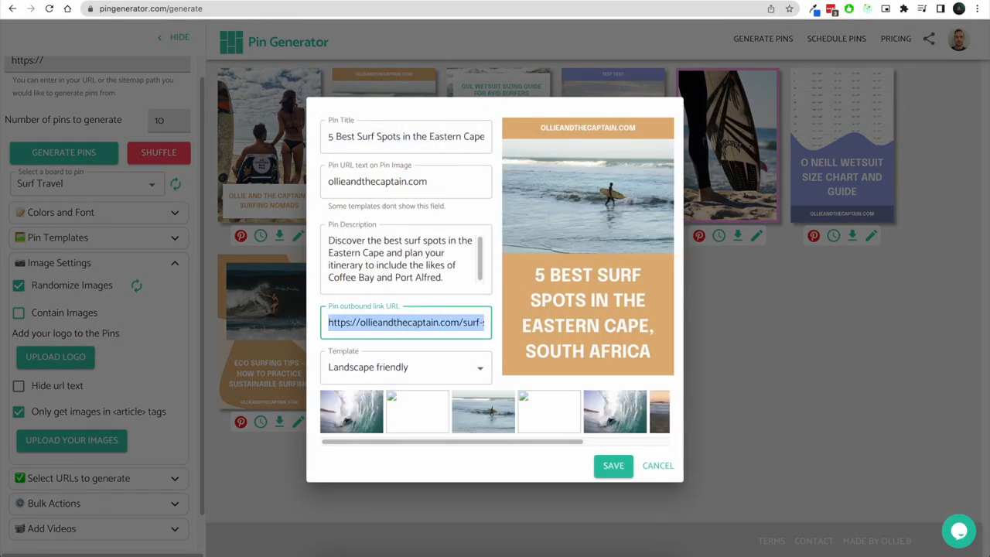
key(ctrl+t)
key(ctrl+v)
key(Return)
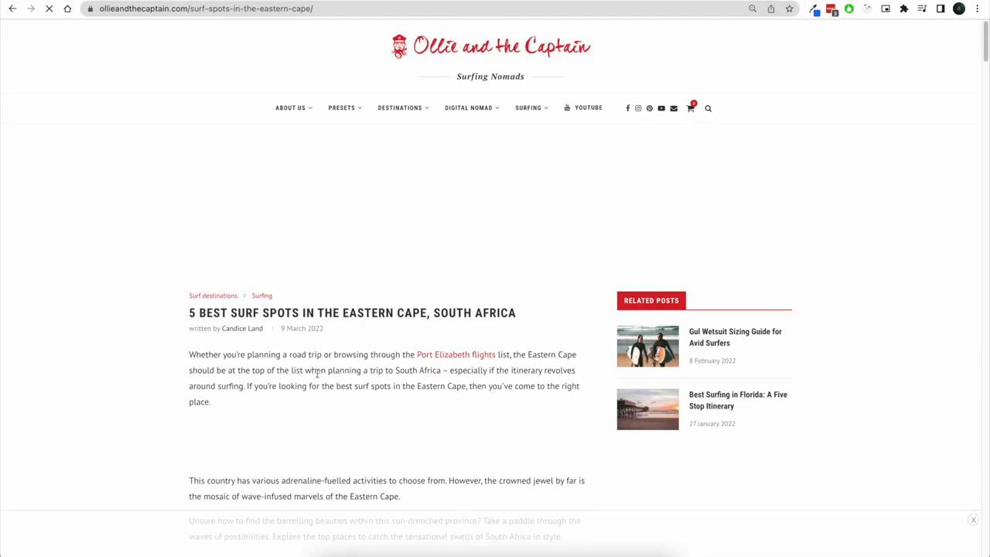
Scroll through the Eastern Cape article to examine its images, then cancel the pin editor
scroll(415, 428, down, 3)
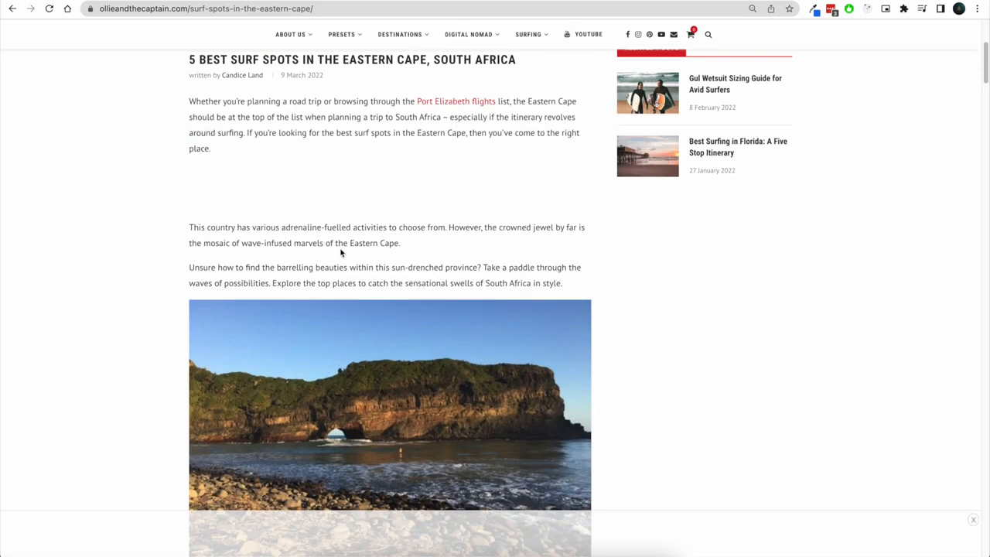
scroll(342, 249, up, 1)
scroll(409, 289, down, 1)
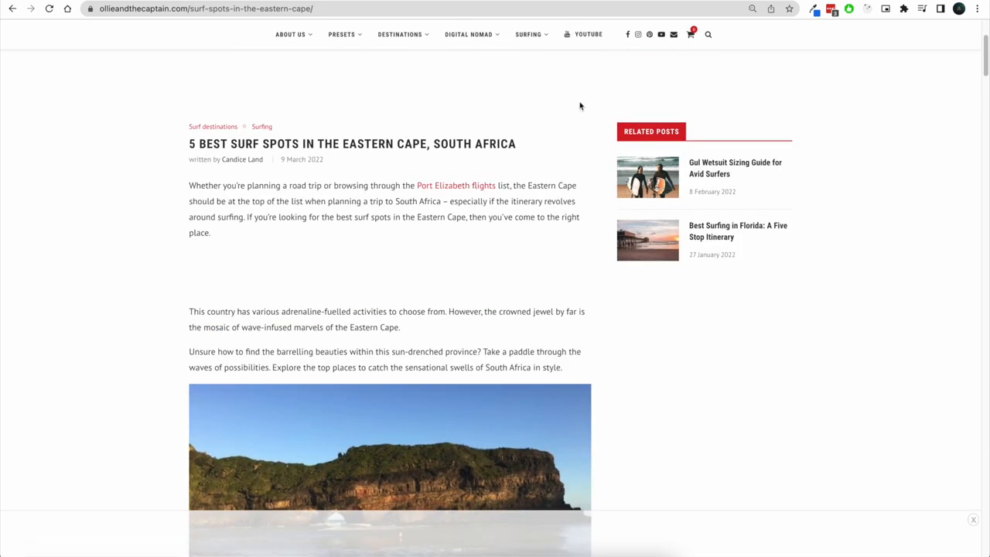
scroll(565, 259, up, 2)
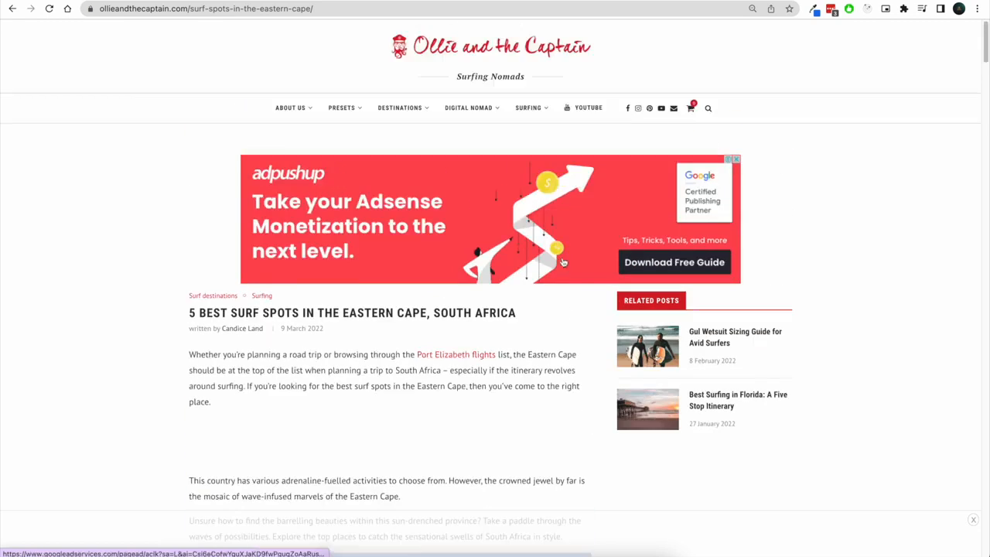
scroll(630, 275, down, 3)
scroll(688, 141, down, 1)
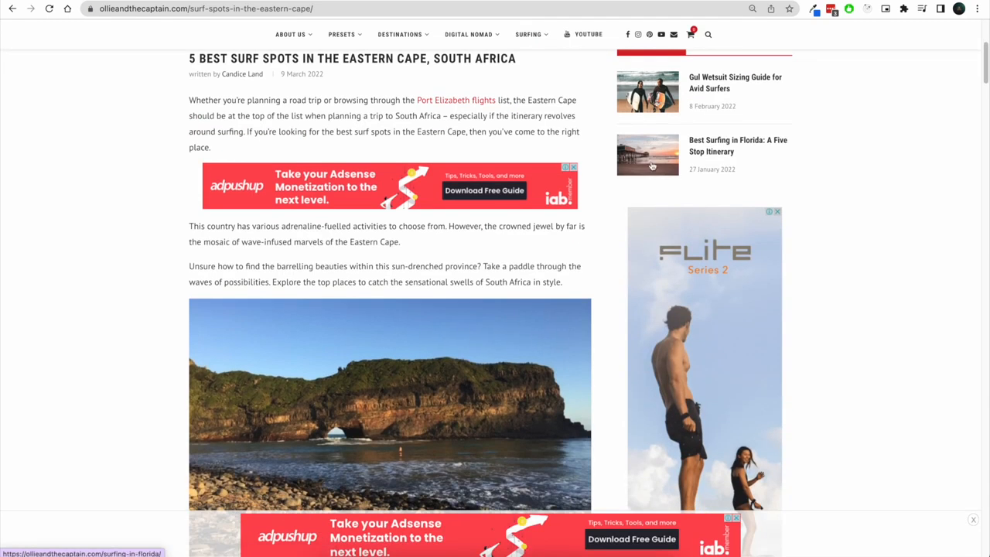
scroll(688, 142, down, 10)
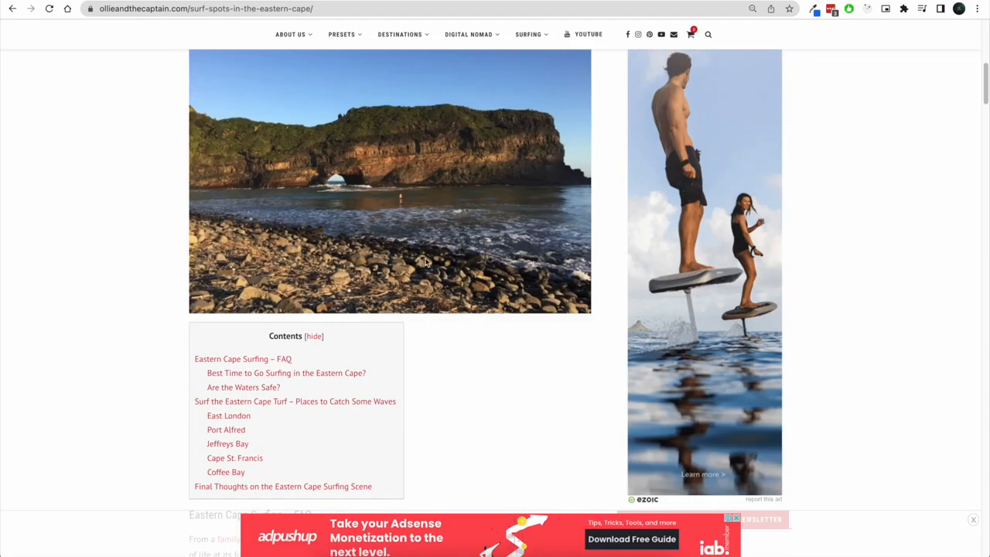
scroll(645, 336, down, 2)
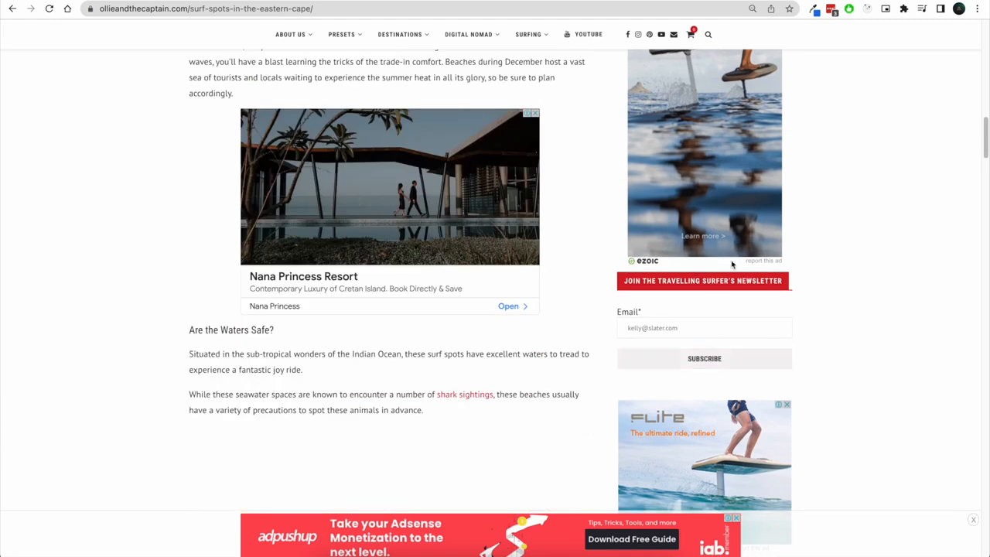
scroll(634, 305, down, 1)
scroll(441, 124, down, 3)
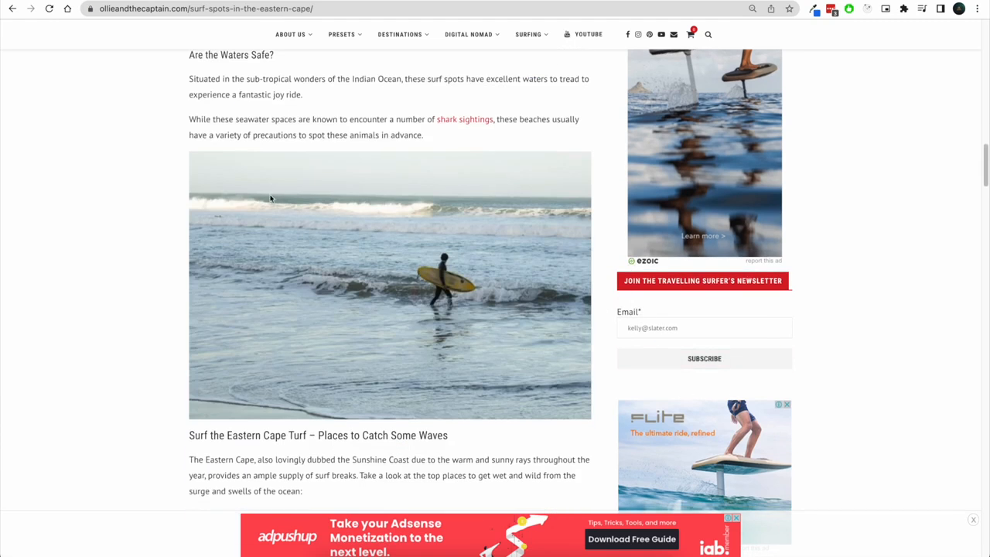
scroll(327, 167, up, 15)
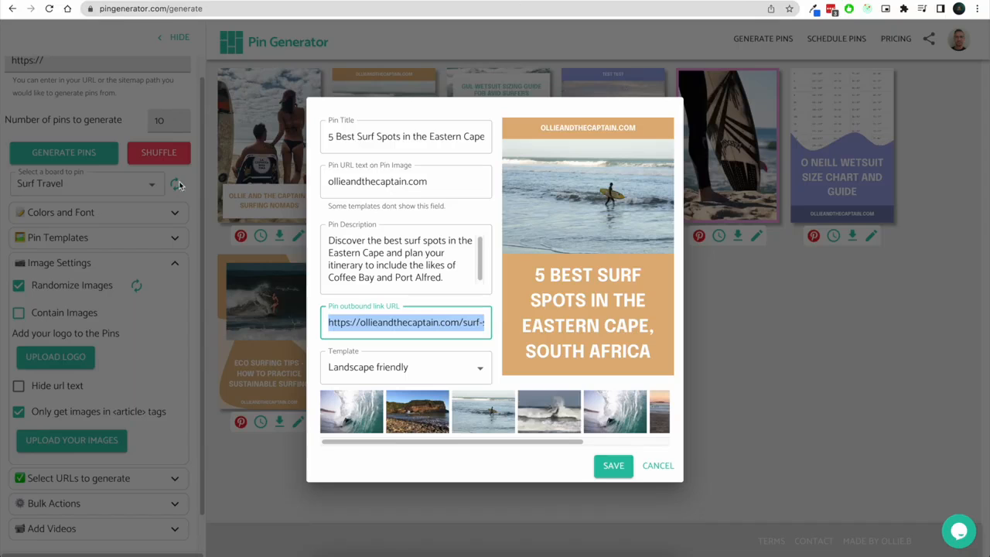
click(657, 465)
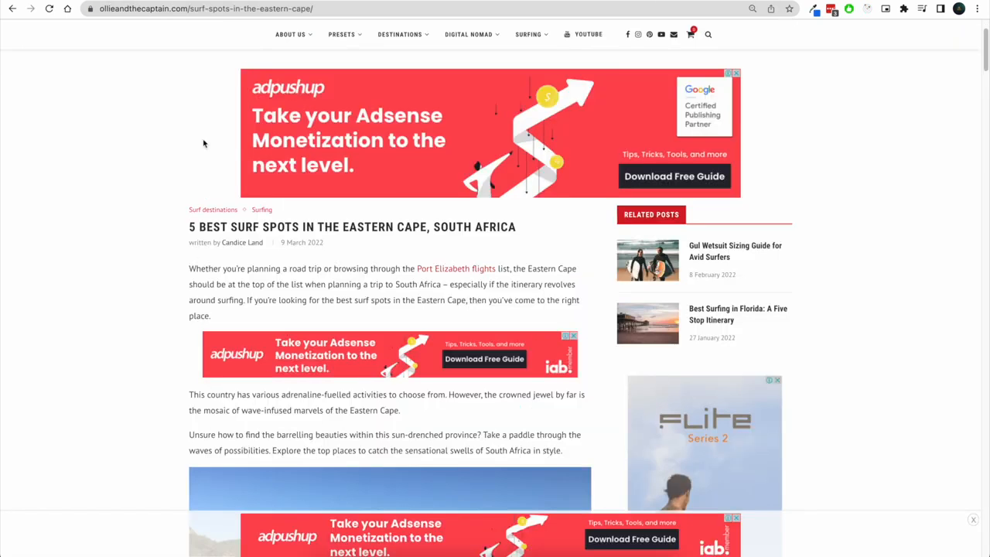
Collapse Image Settings and browse the list of URLs to generate before collapsing it again
scroll(245, 215, down, 12)
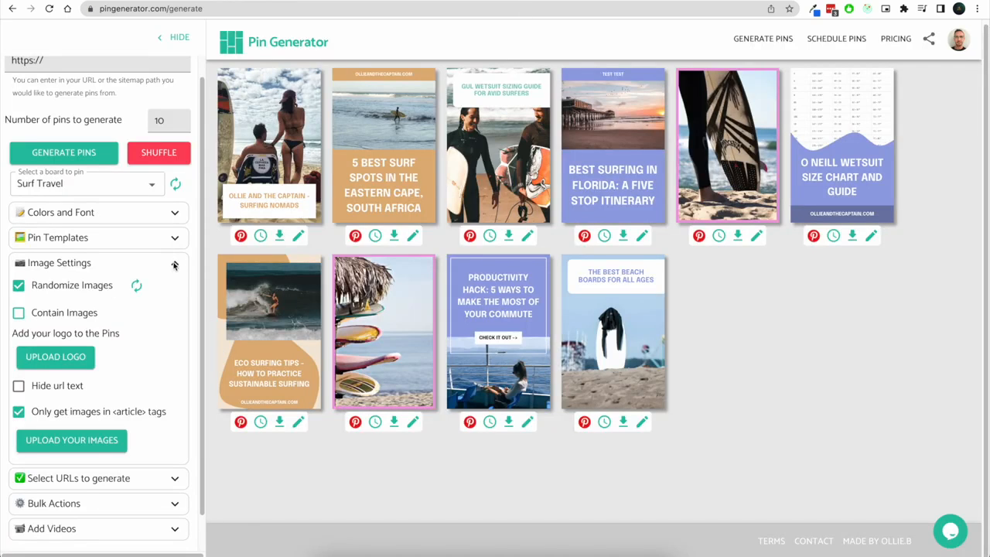
click(174, 265)
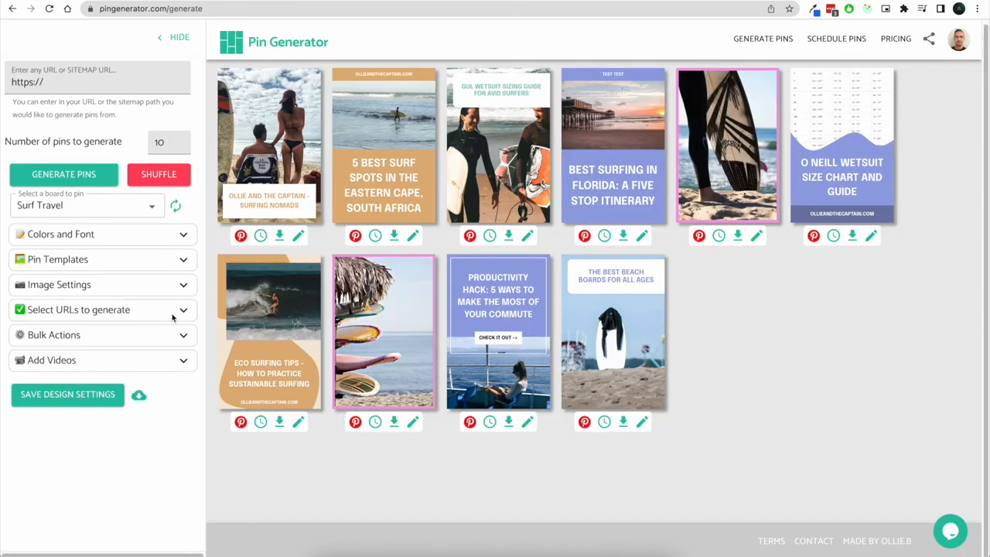
click(173, 317)
scroll(171, 325, down, 1)
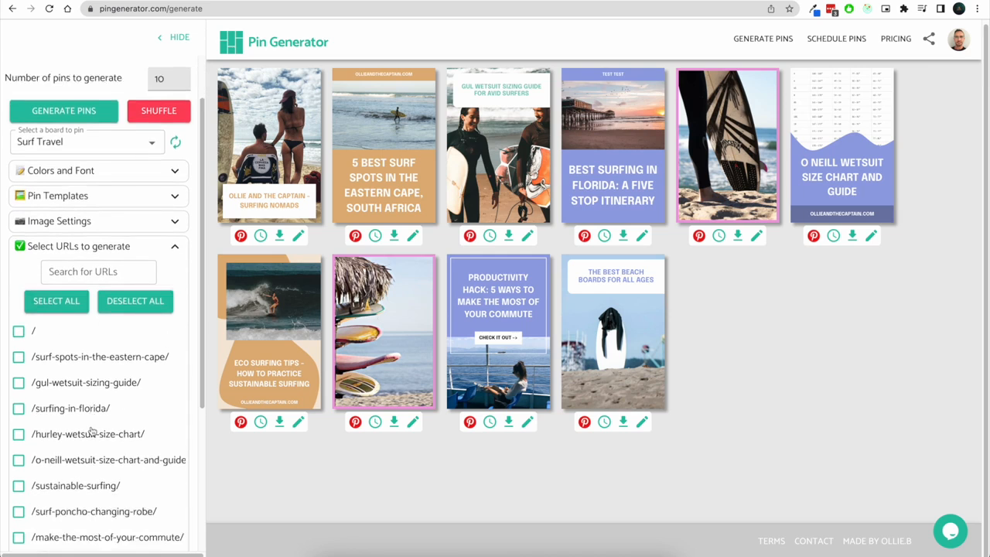
scroll(99, 414, down, 1)
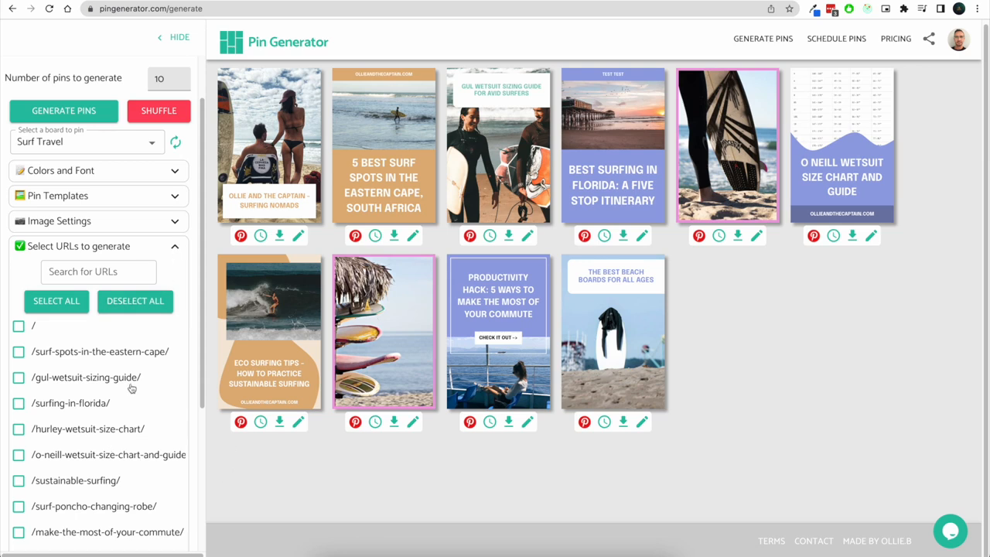
click(177, 249)
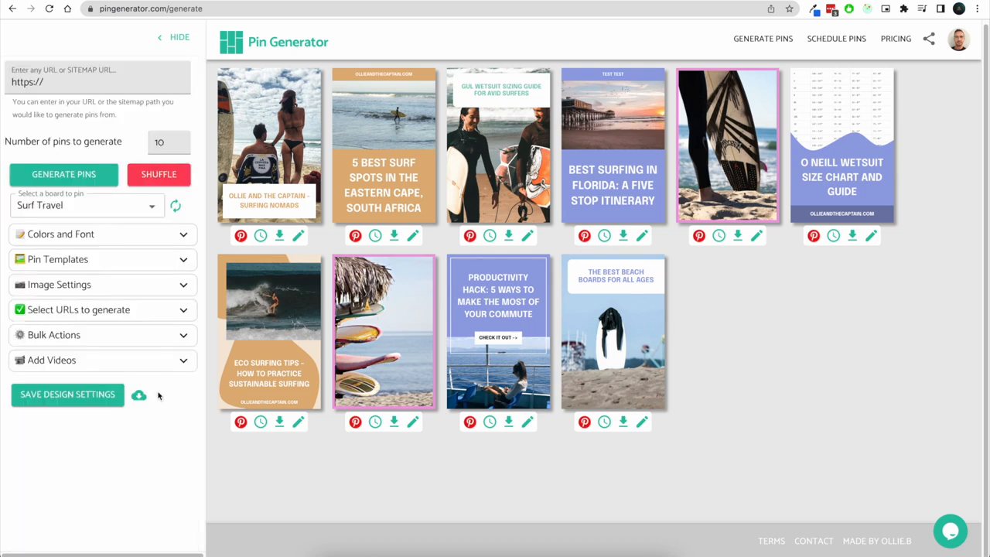
Open Bulk Actions and set the title for all pins to Test Test
click(175, 338)
click(105, 381)
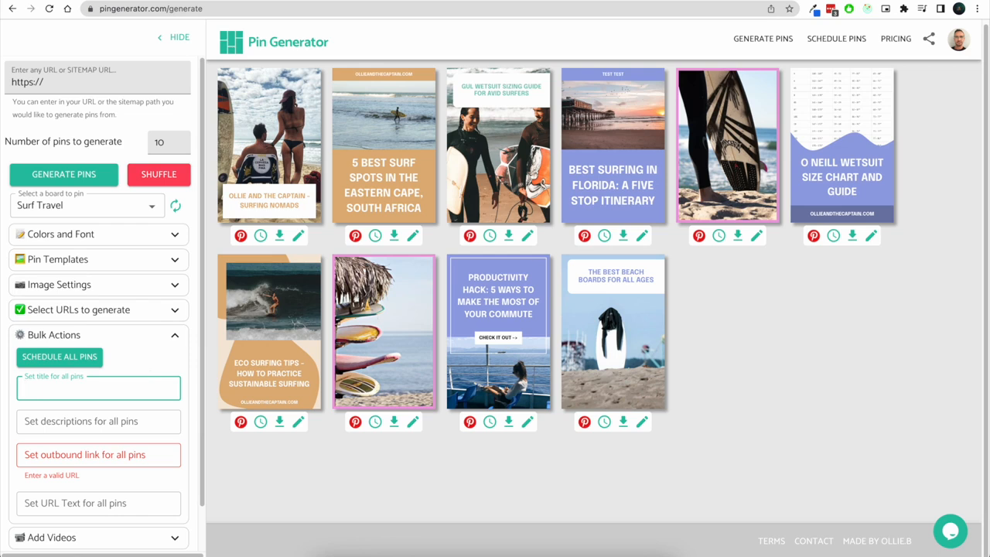
text(Test Test)
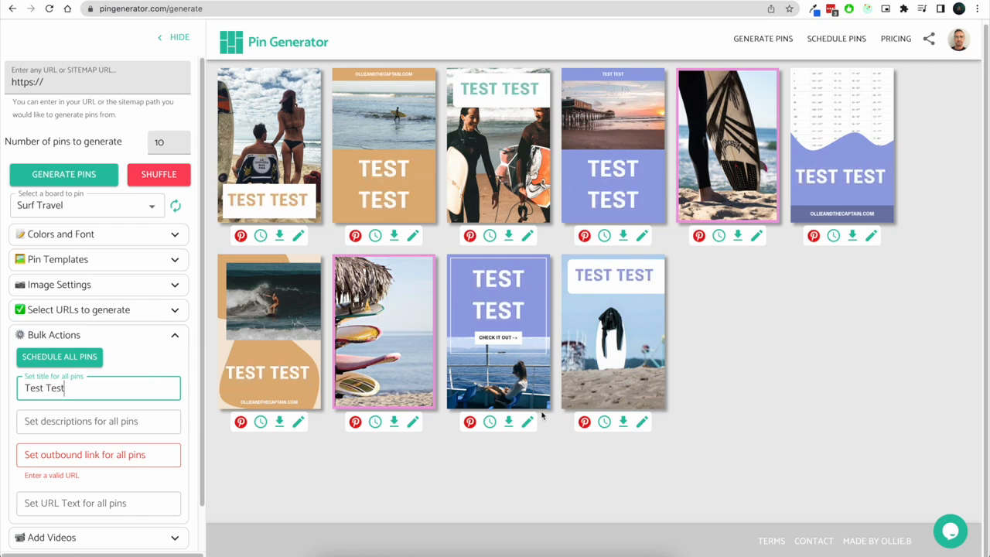
Set the description for all pins to Test and the URL text for all pins to Test Test
click(143, 422)
text(Tests)
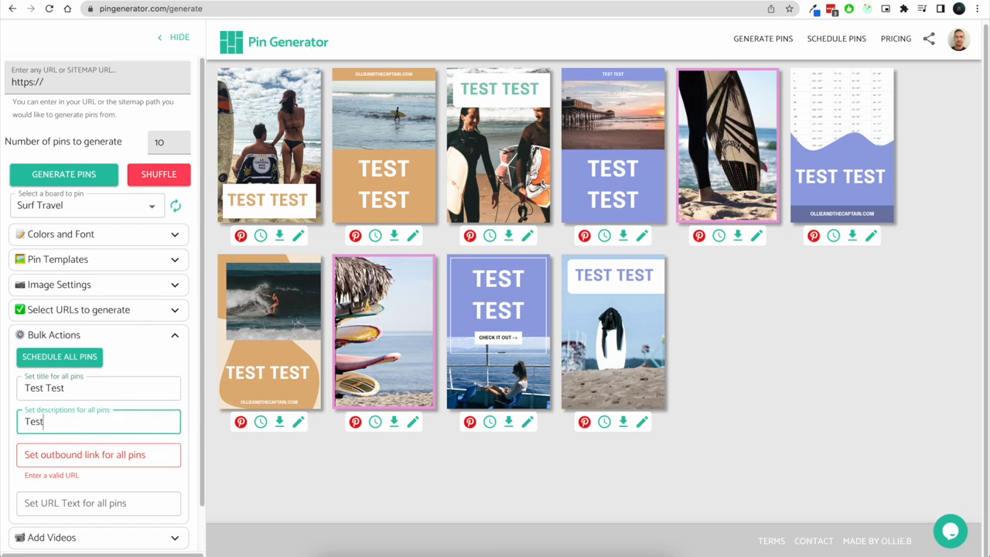
click(135, 501)
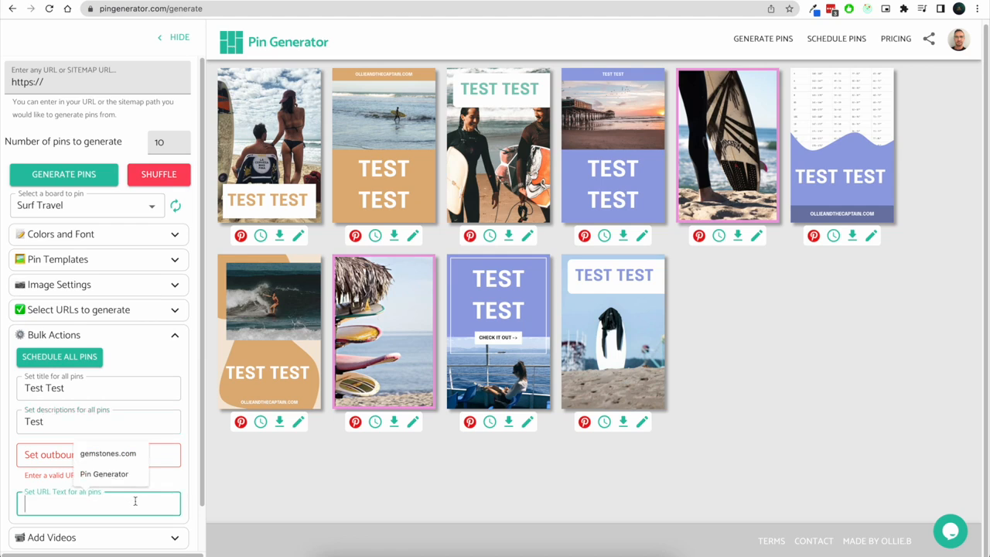
text(Test Test)
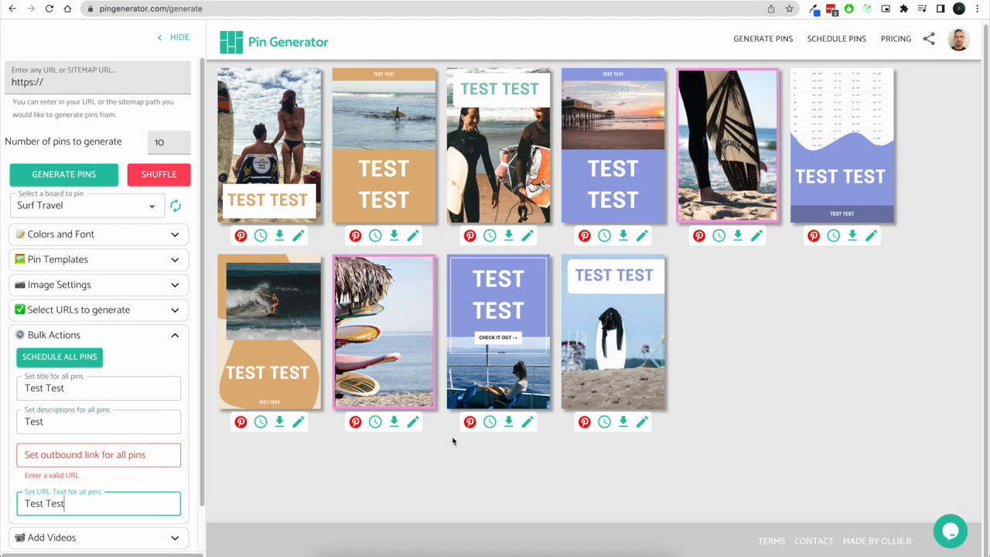
drag(300, 411, 256, 406)
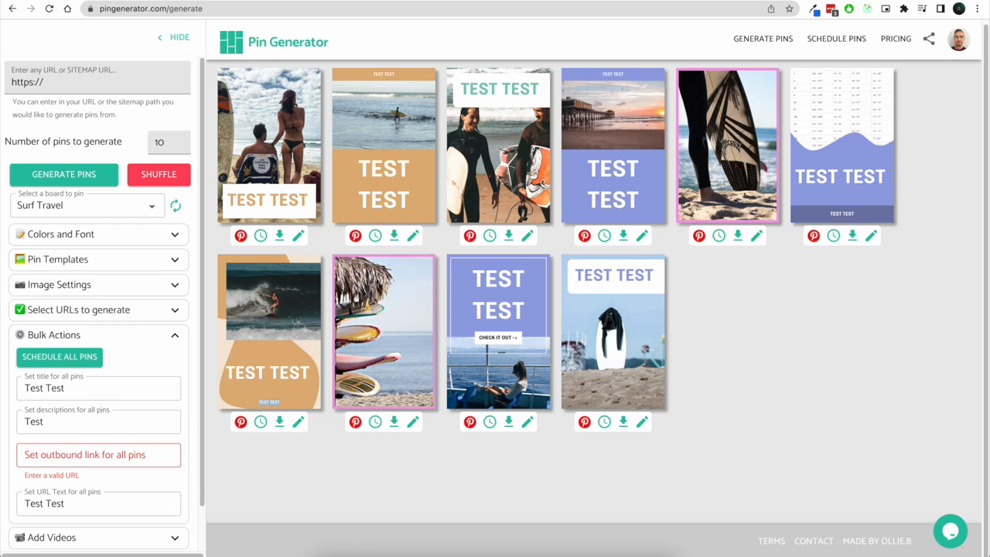
click(112, 457)
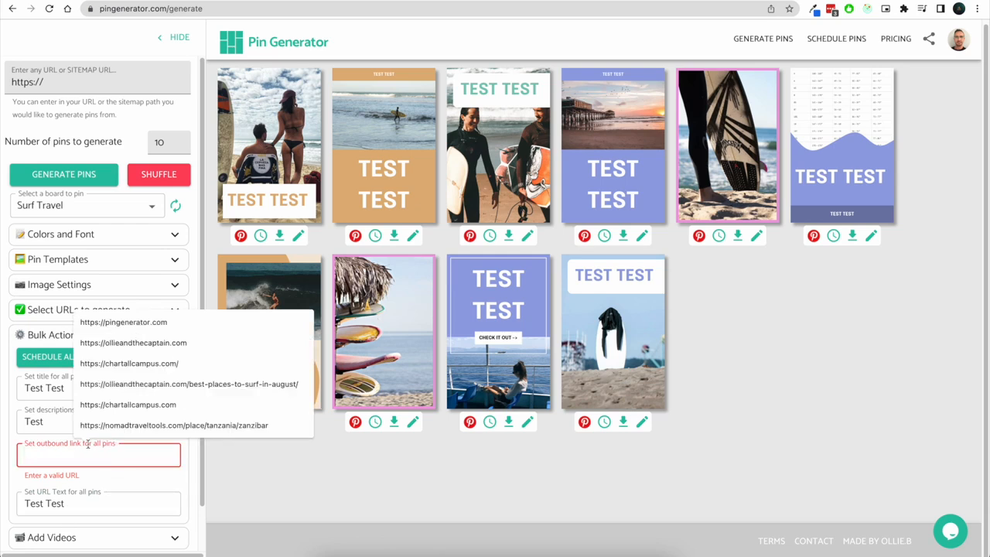
click(133, 343)
drag(29, 457, 155, 455)
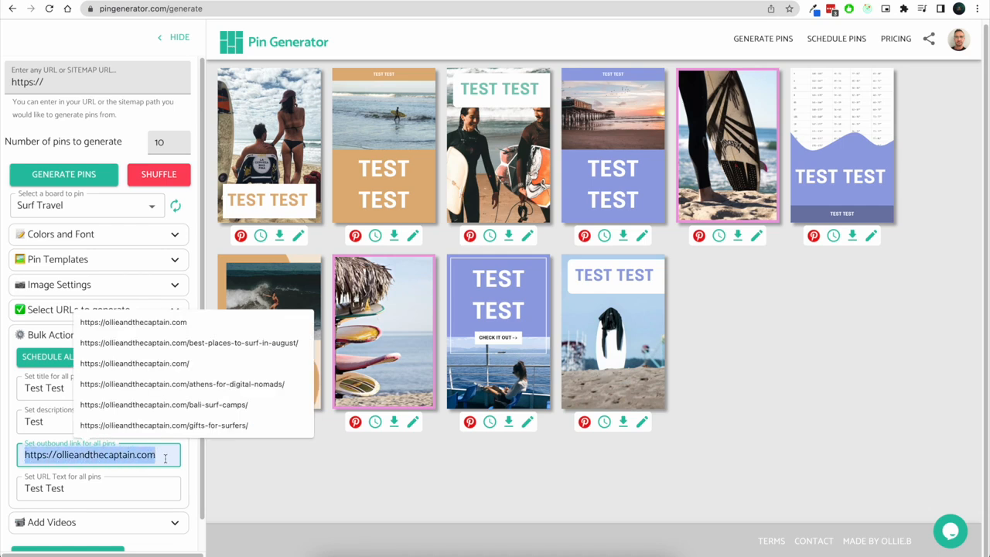
click(164, 457)
click(443, 479)
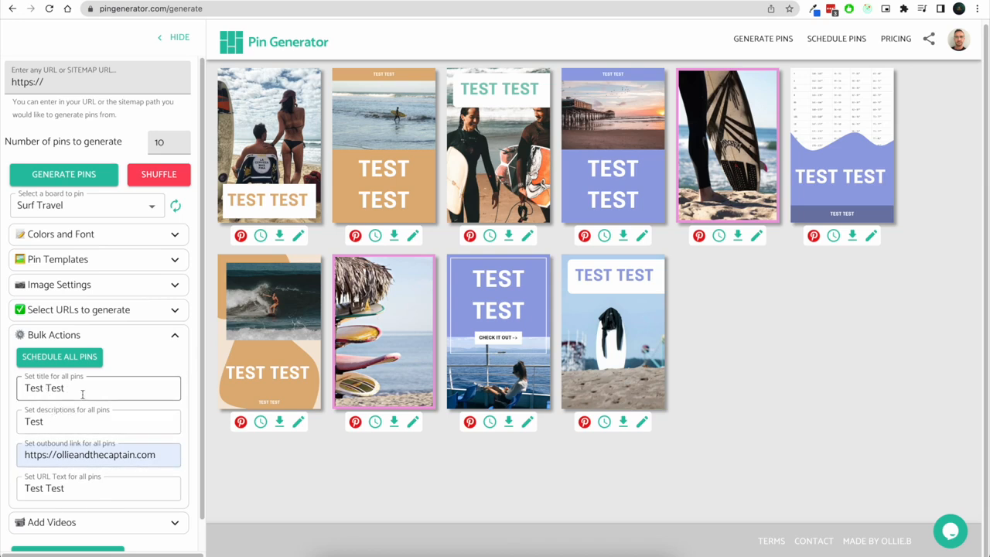
Open the Eastern Cape pin's editor to check its title, then cancel
click(412, 235)
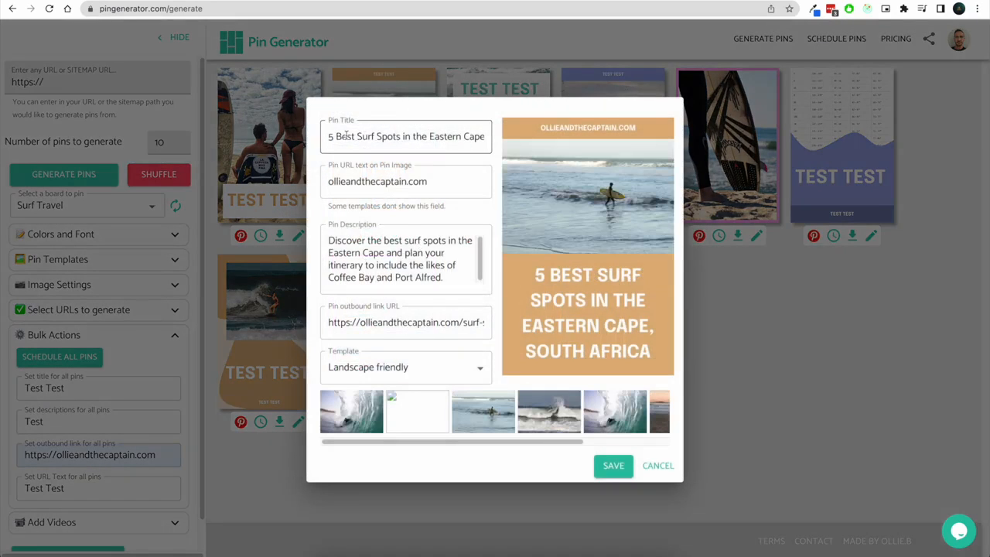
drag(330, 136, 488, 160)
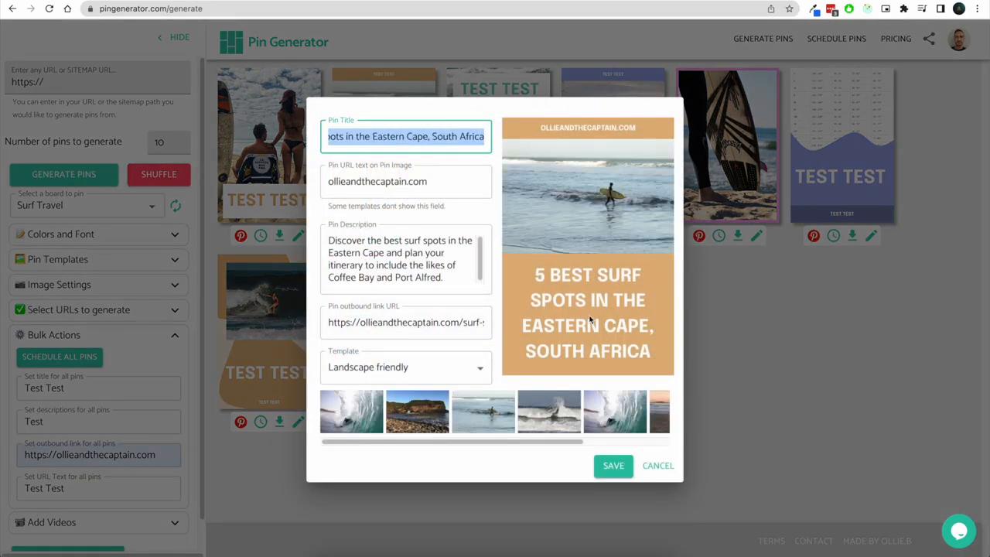
click(655, 466)
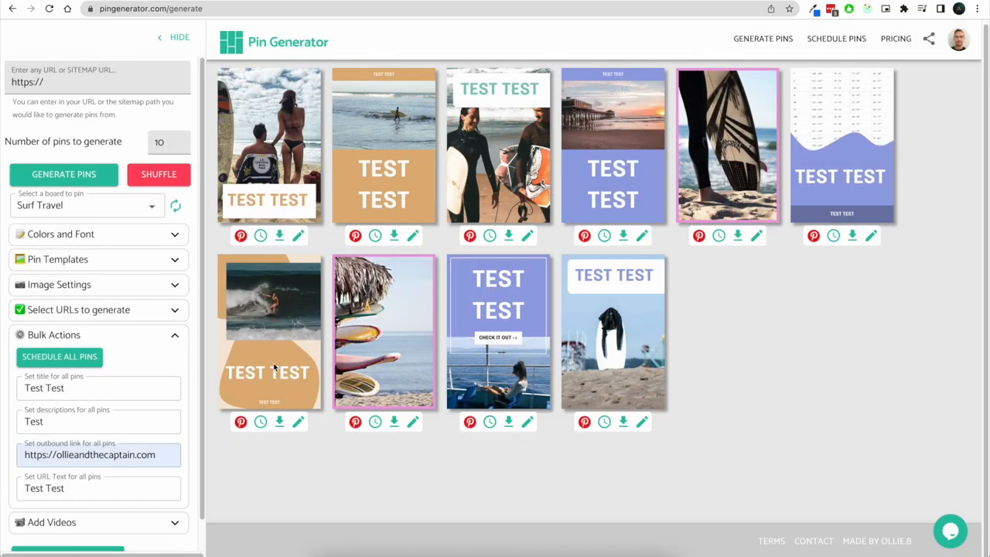
Clear the bulk title for all pins and recheck the Eastern Cape pin's editor before cancelling
drag(25, 388, 67, 391)
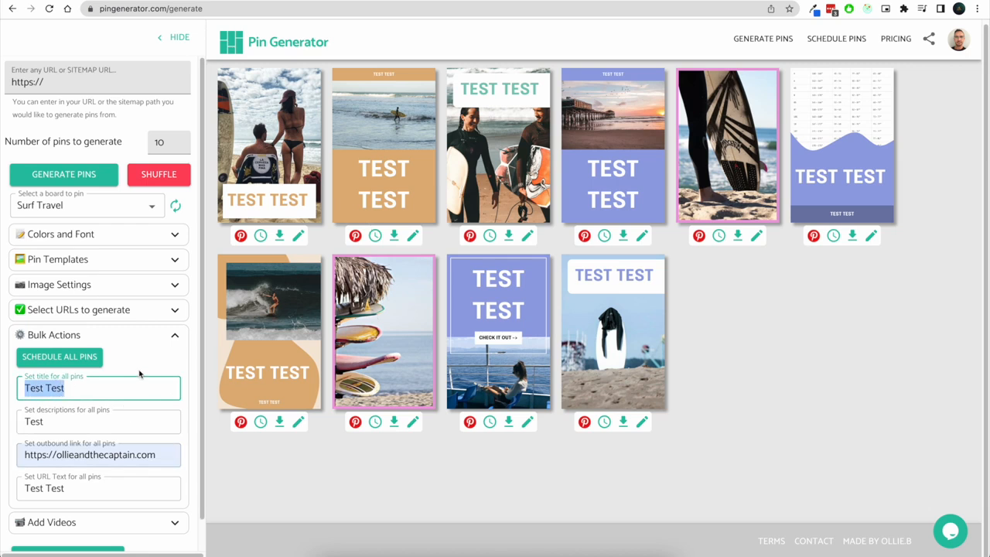
key(BackSpace)
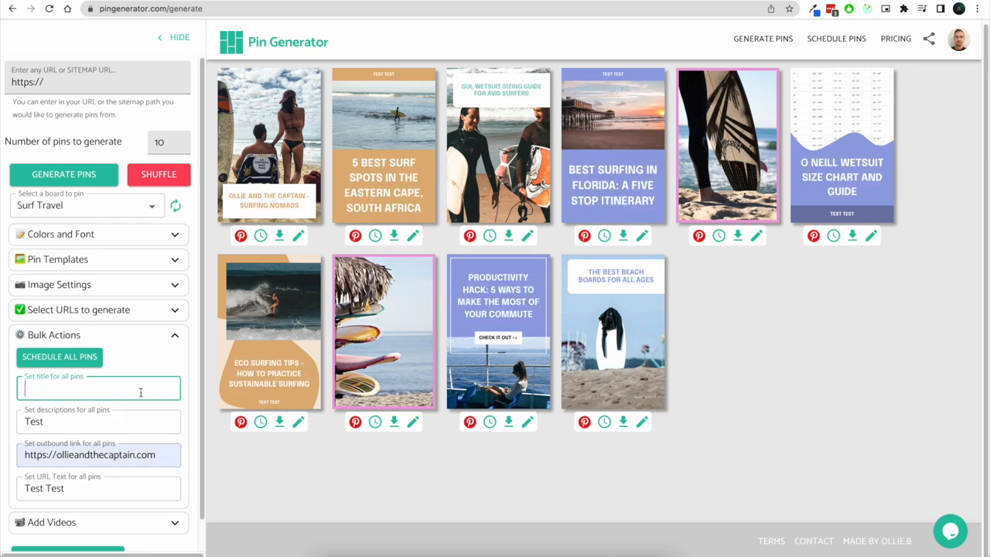
click(413, 235)
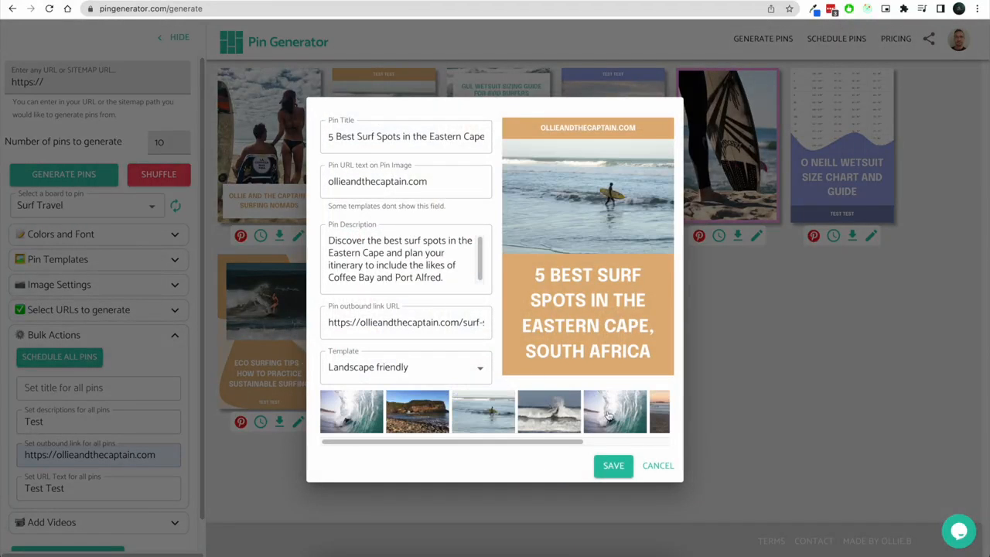
click(666, 468)
Clear the bulk URL text, outbound link and description fields for all pins
triple_click(64, 489)
key(BackSpace)
click(108, 444)
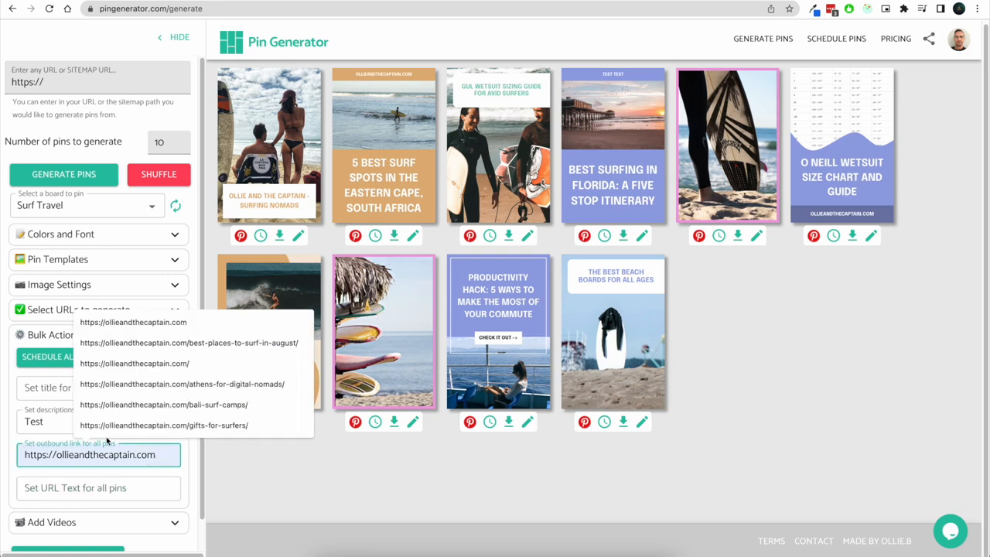
drag(157, 454, 4, 457)
key(BackSpace)
key(shift+Tab)
key(BackSpace)
click(111, 449)
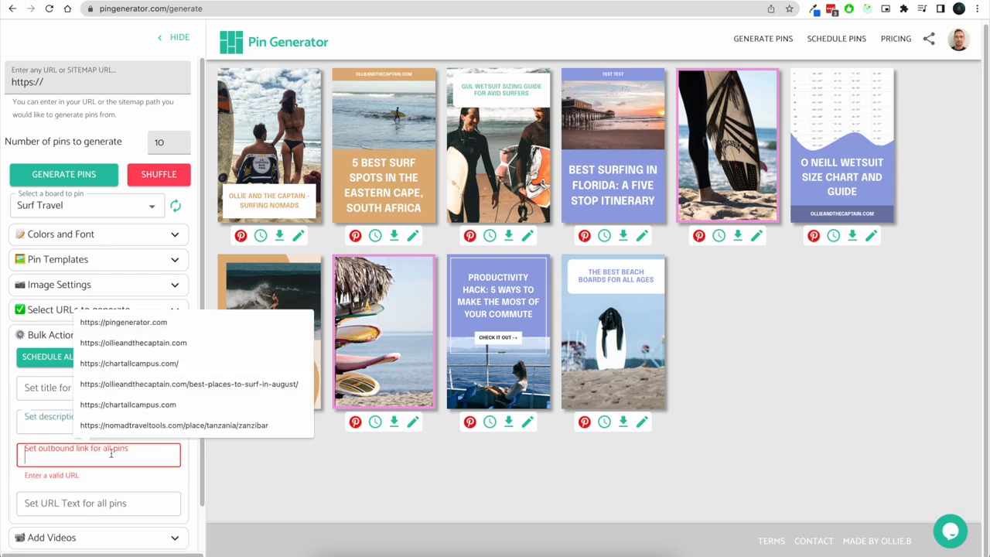
click(208, 480)
click(136, 454)
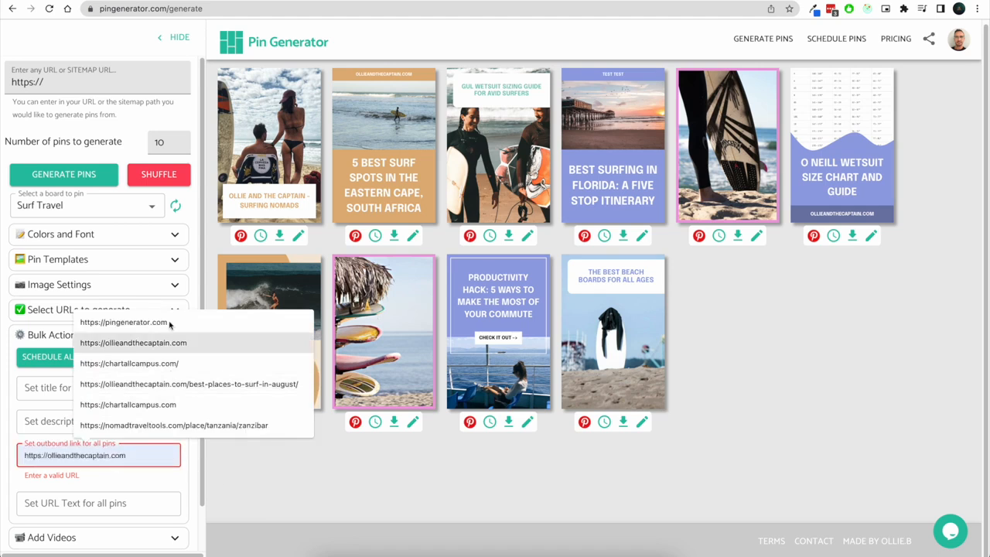
click(172, 344)
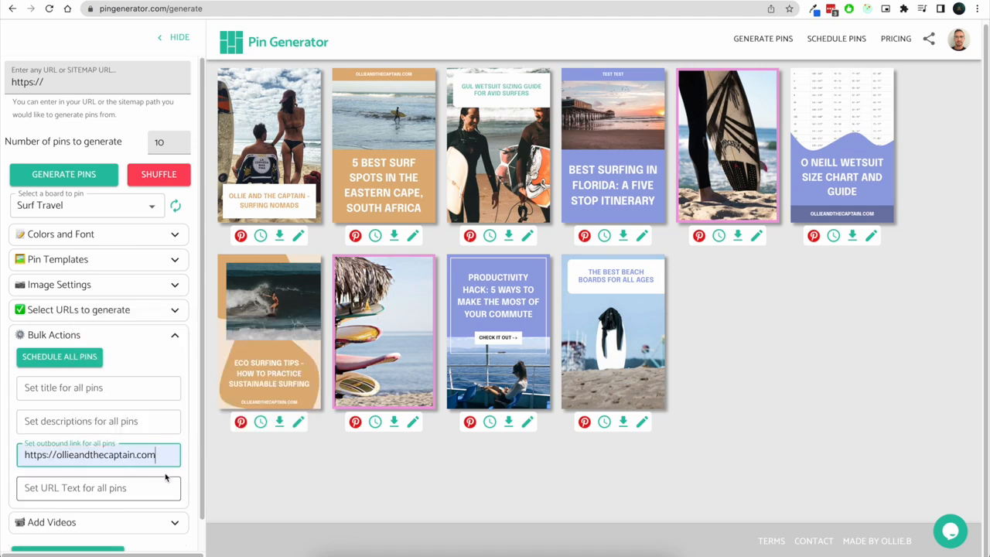
text(?)
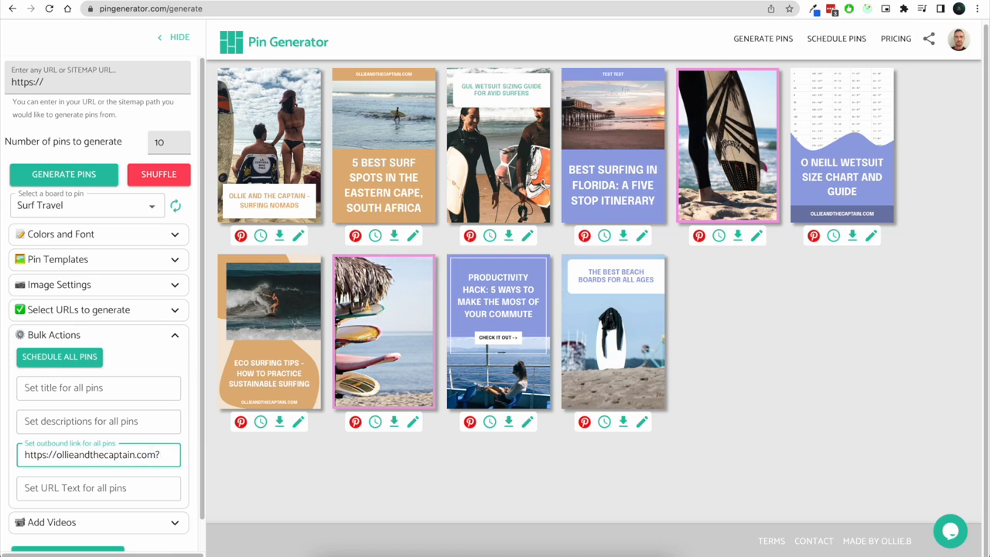
text(affre)
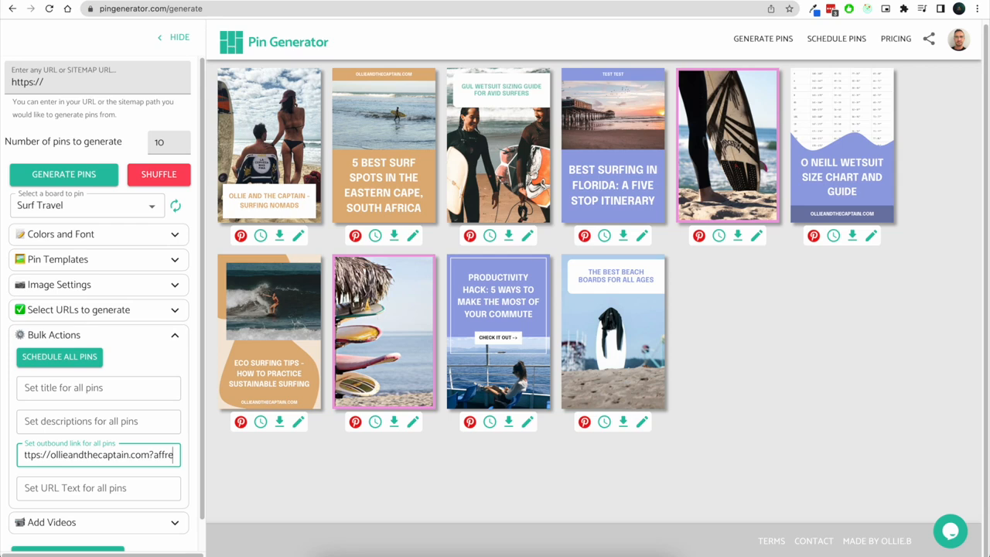
text(f=")
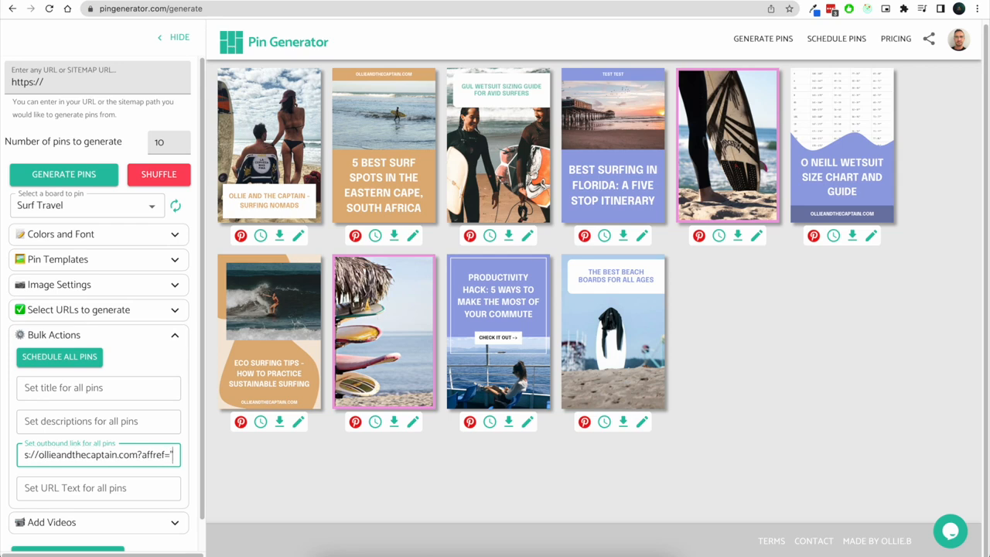
key(BackSpace)
text(ollie)
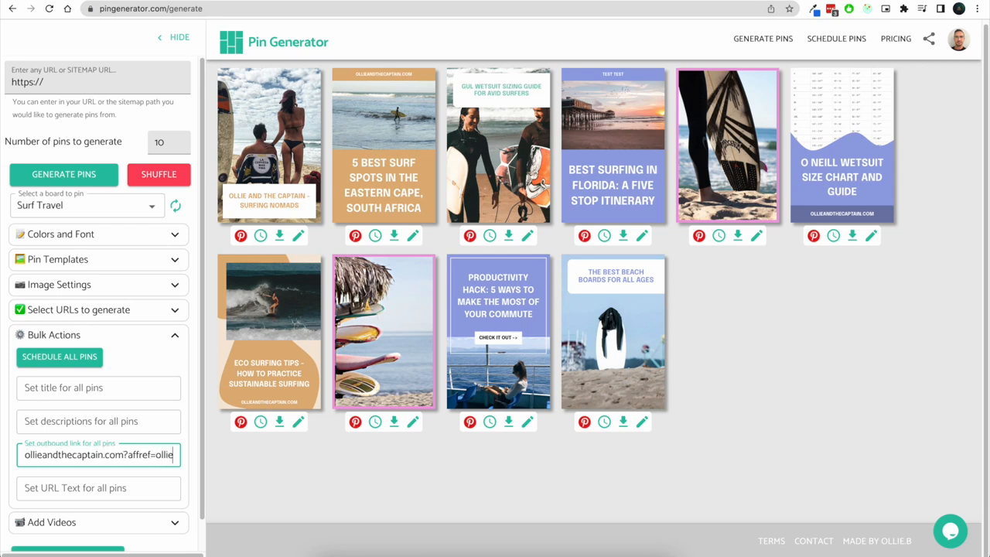
drag(177, 455, 10, 461)
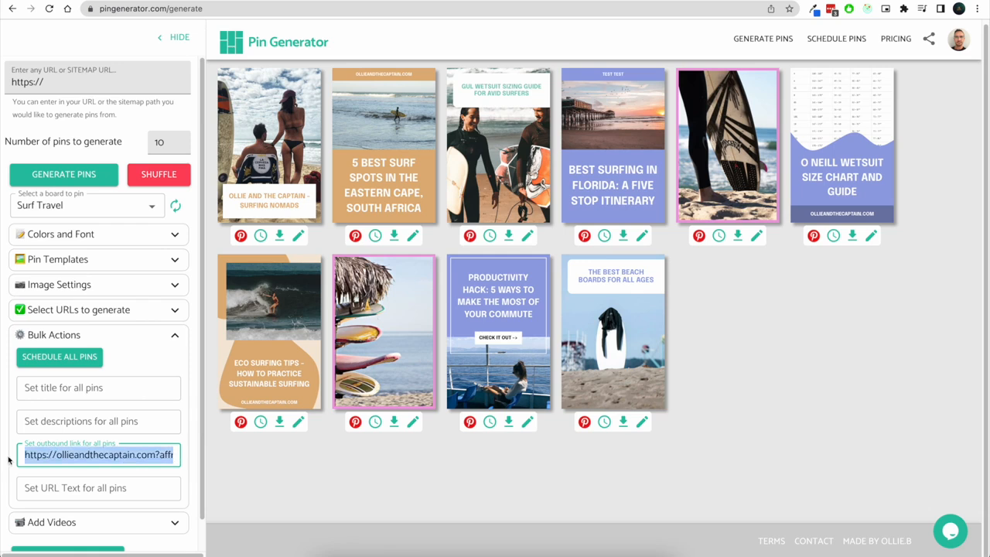
Collapse Bulk Actions and search the Add Videos media library for cats, then collapse the panel
scroll(177, 464, down, 1)
click(171, 323)
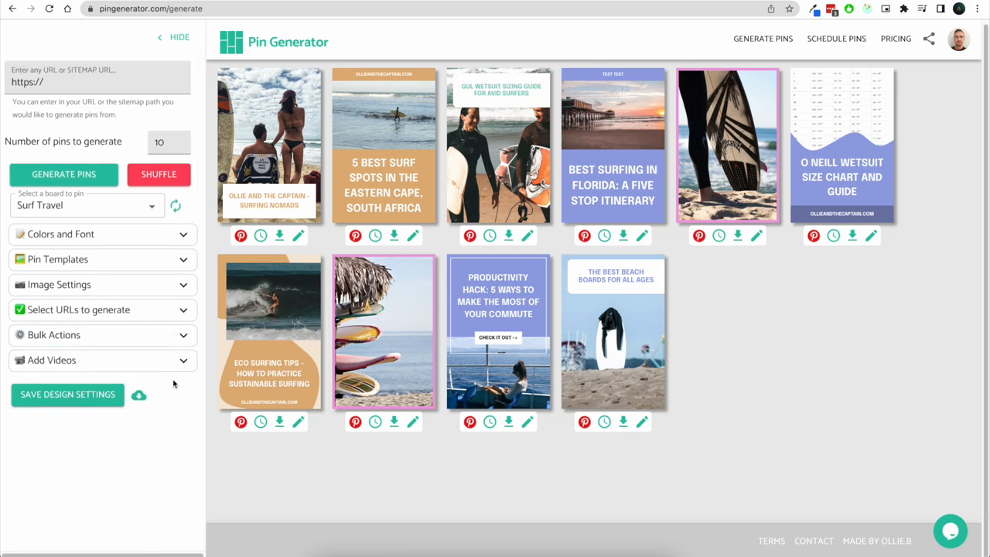
click(177, 361)
click(101, 386)
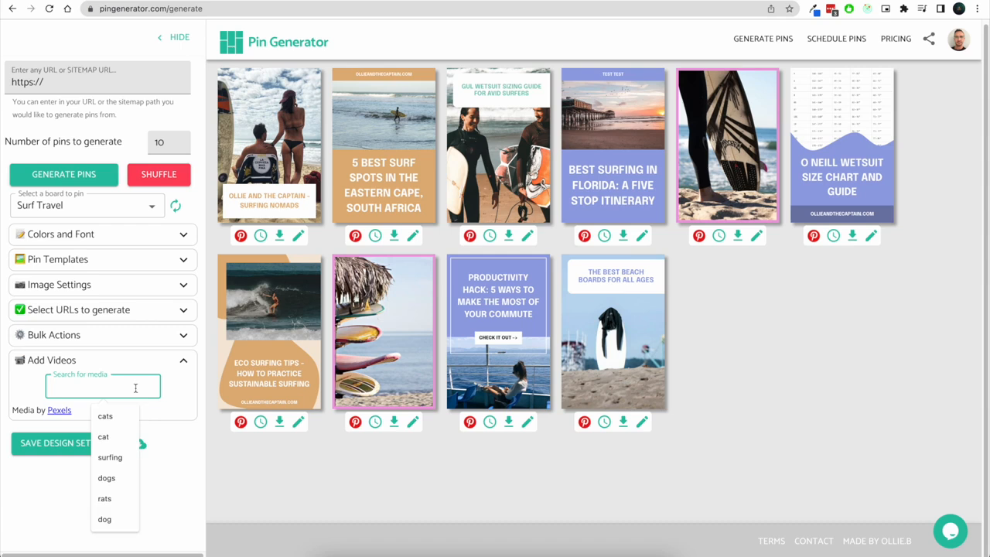
text(ct)
text(ts)
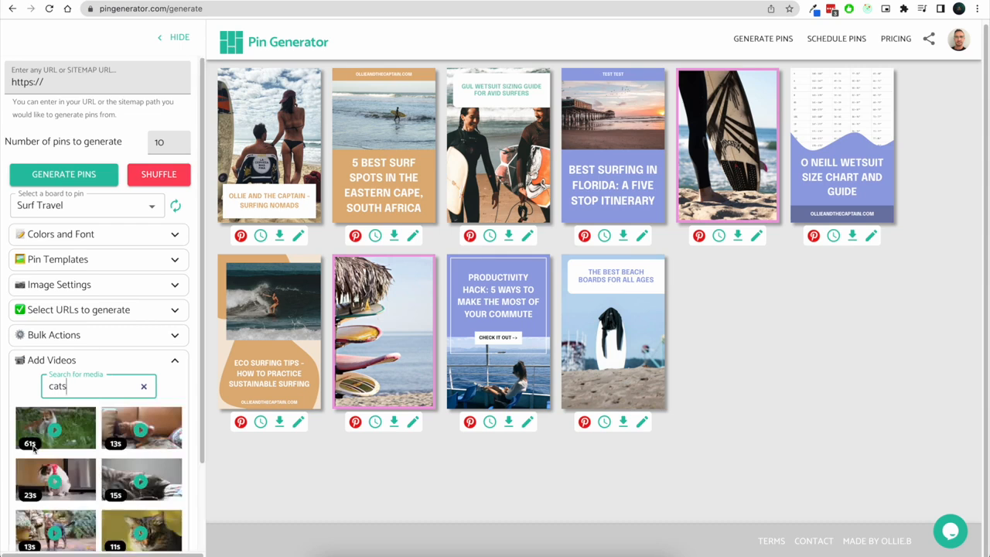
scroll(61, 480, down, 2)
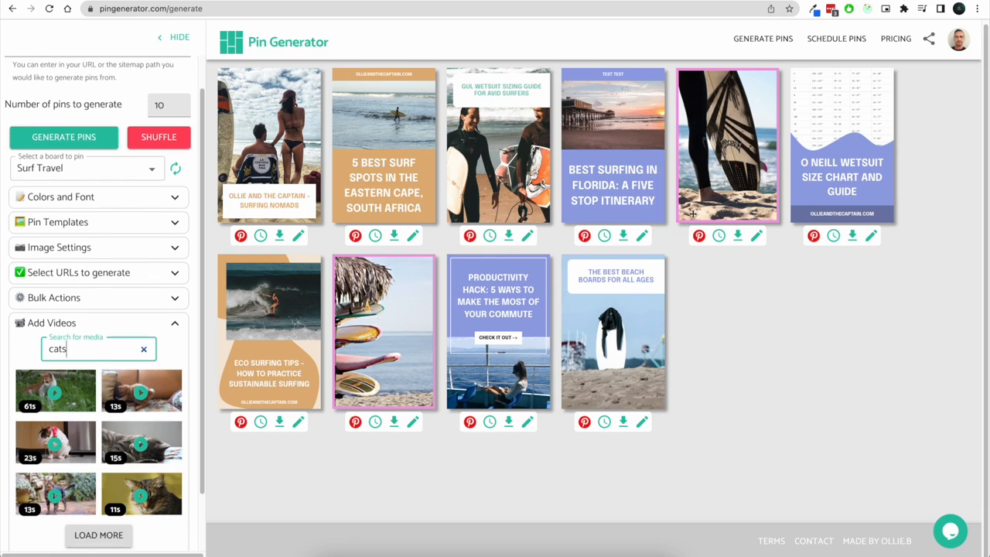
click(176, 326)
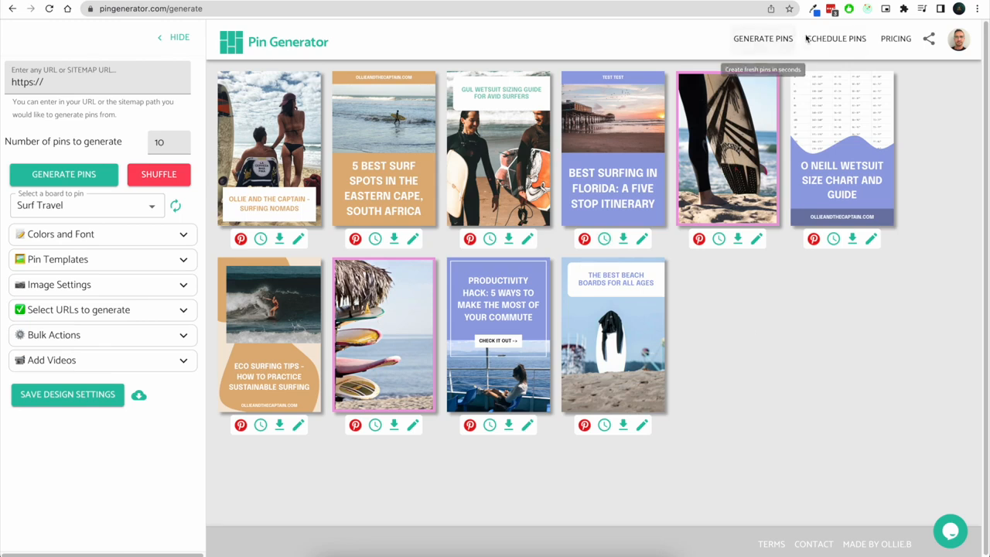
Open the pin scheduling page and review its settings and the scheduled pins list
click(837, 47)
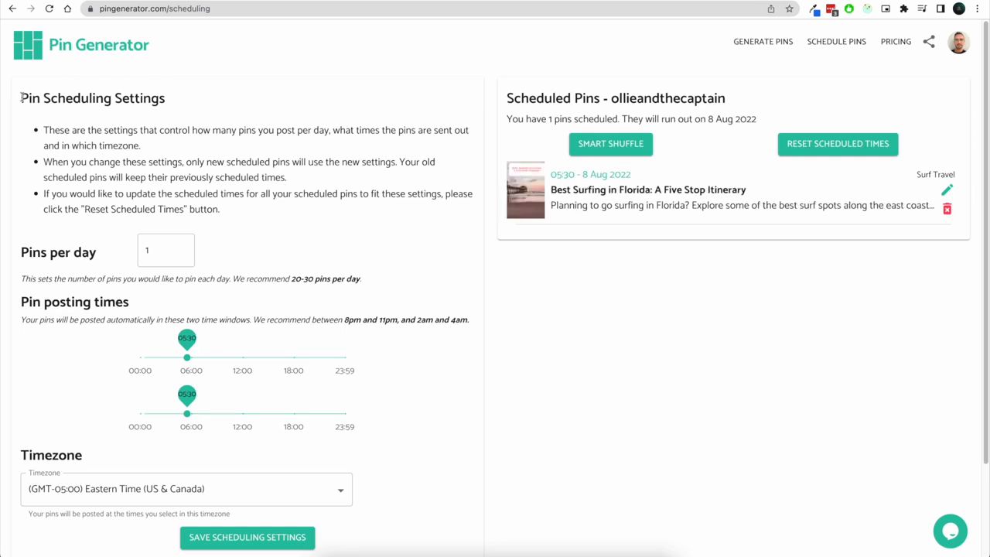
drag(21, 98, 166, 92)
drag(504, 101, 728, 101)
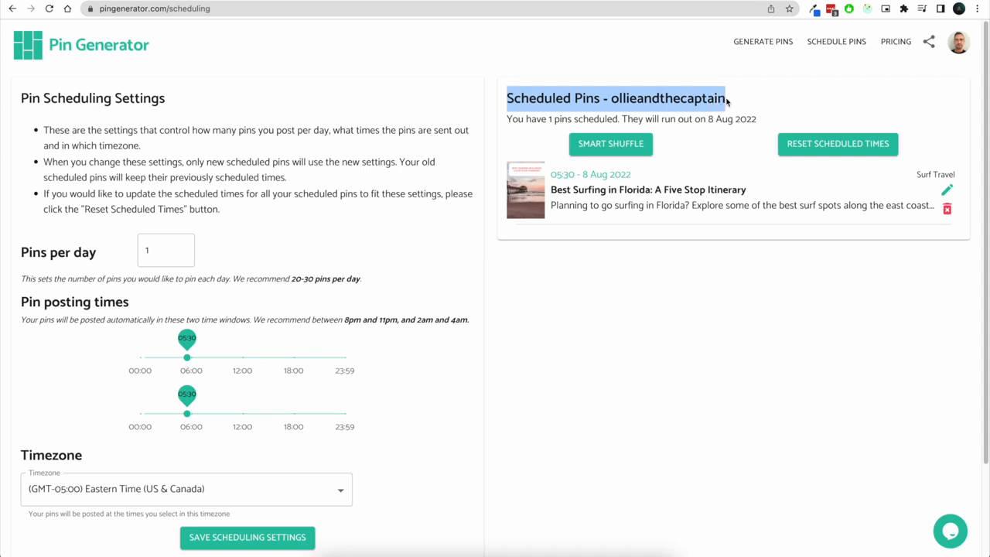
double_click(667, 95)
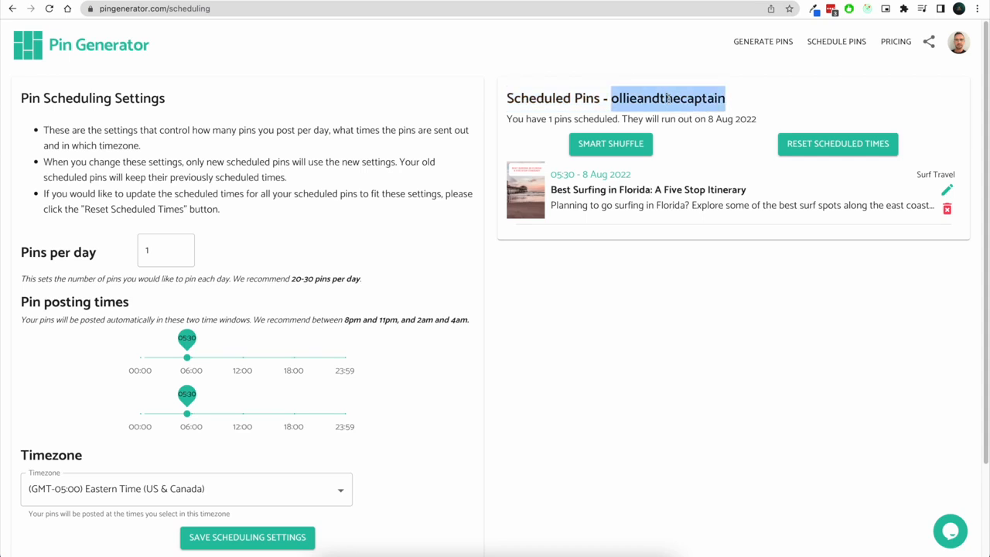
Switch back to the generator to check the board list, then return to the scheduling page
click(764, 42)
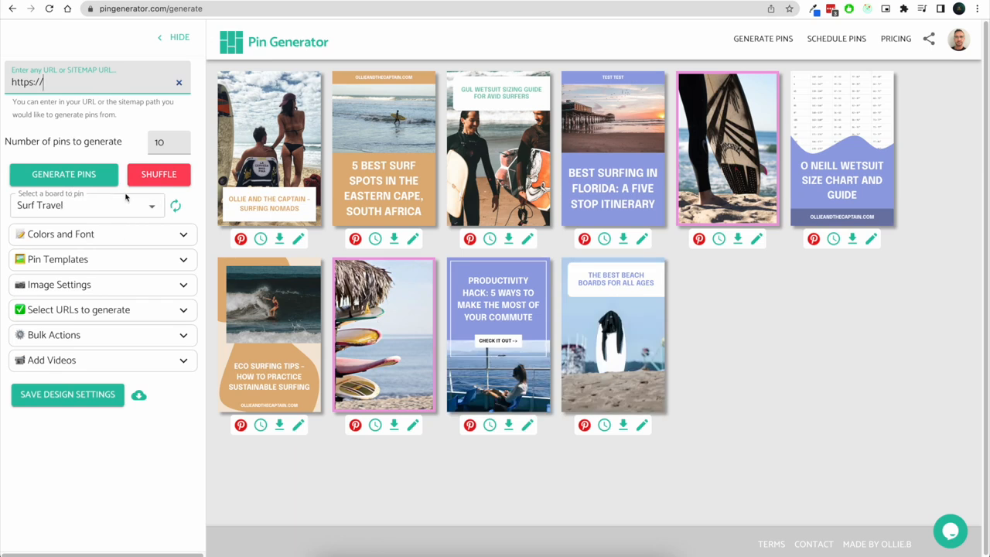
click(151, 206)
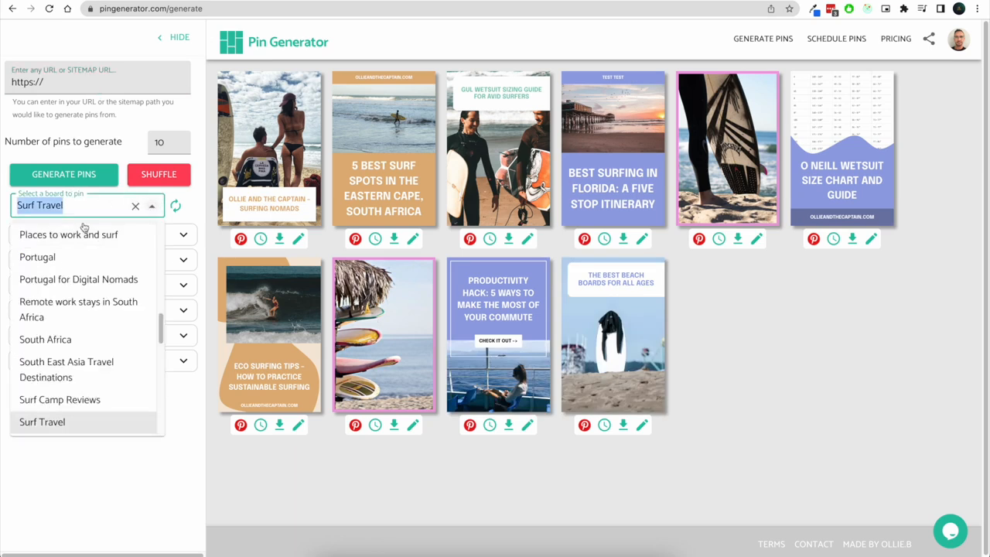
click(213, 222)
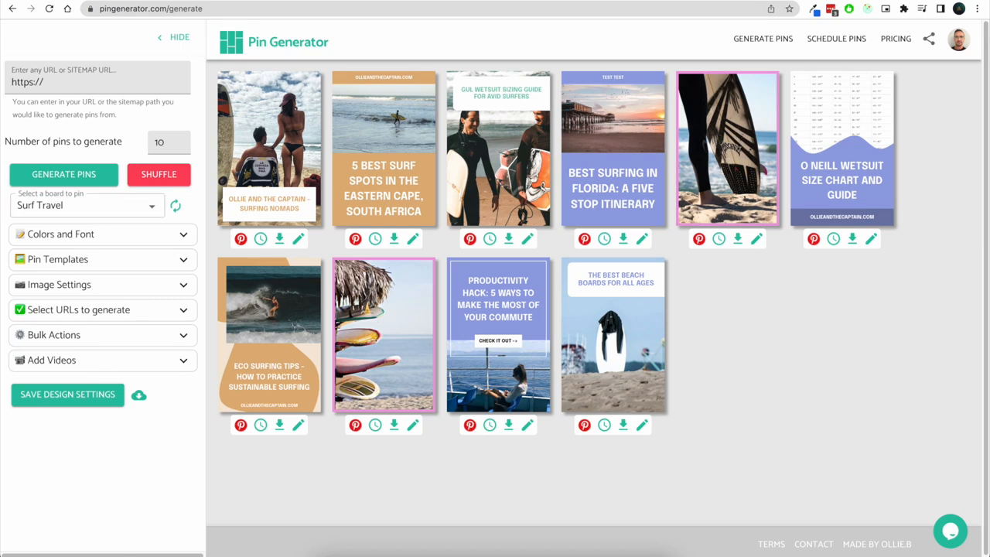
click(824, 42)
double_click(640, 101)
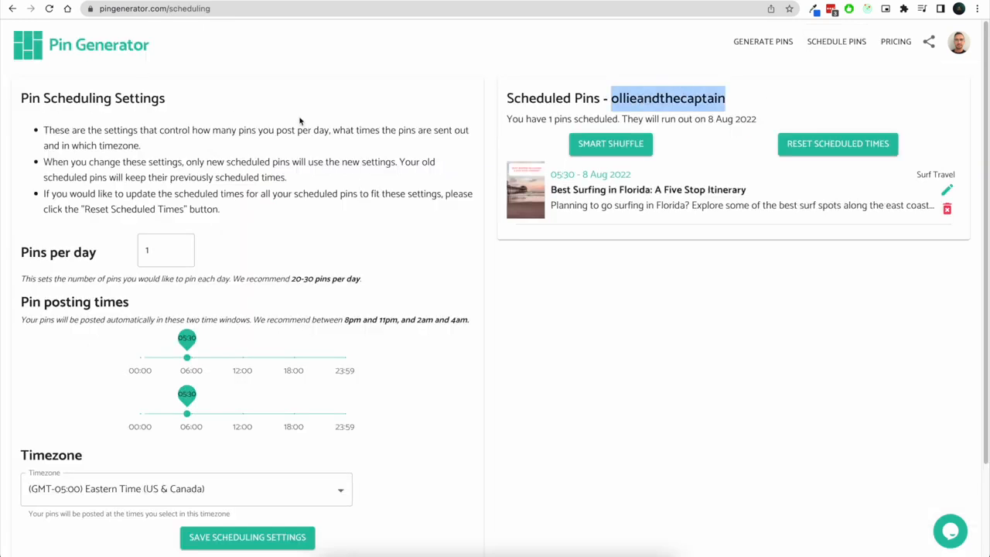
drag(23, 97, 177, 94)
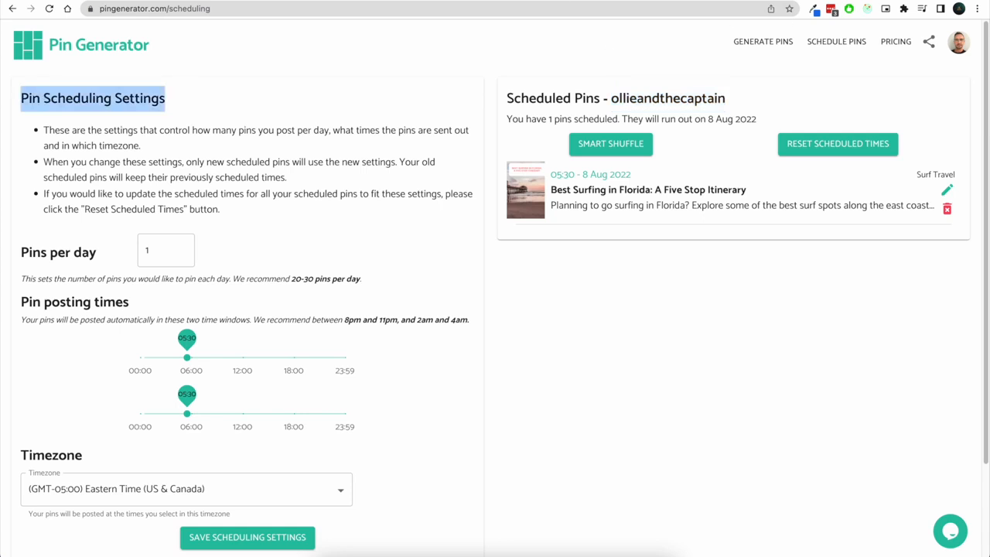
click(745, 44)
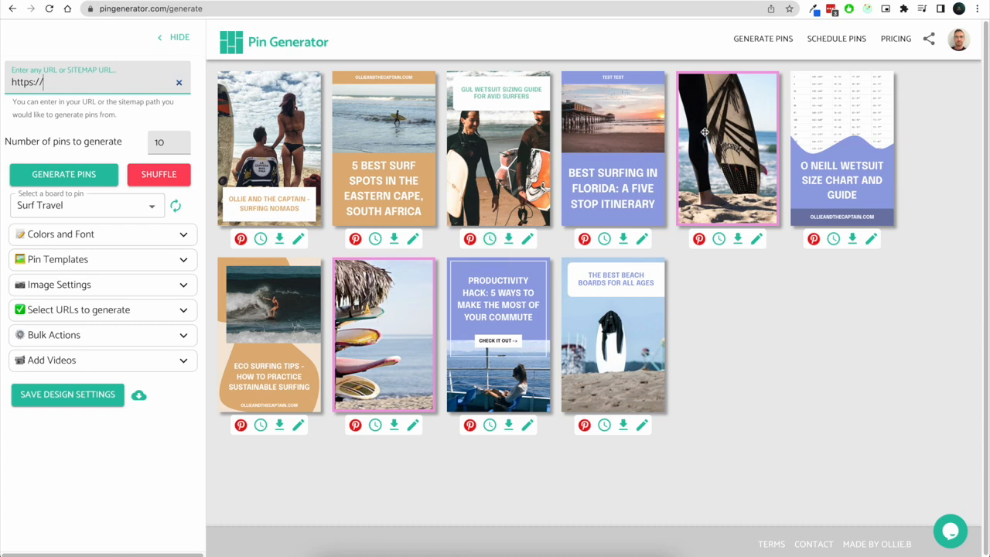
click(830, 40)
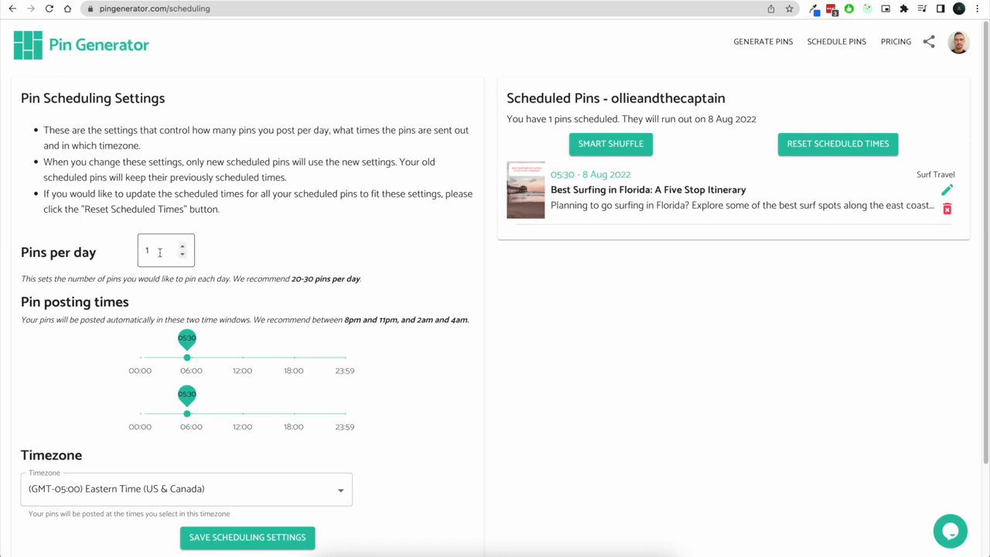
Set pins per day to 10 and the posting windows to 18:30–22:00 and 03:00–07:30
drag(161, 250, 127, 253)
text(10)
click(368, 223)
drag(189, 358, 299, 344)
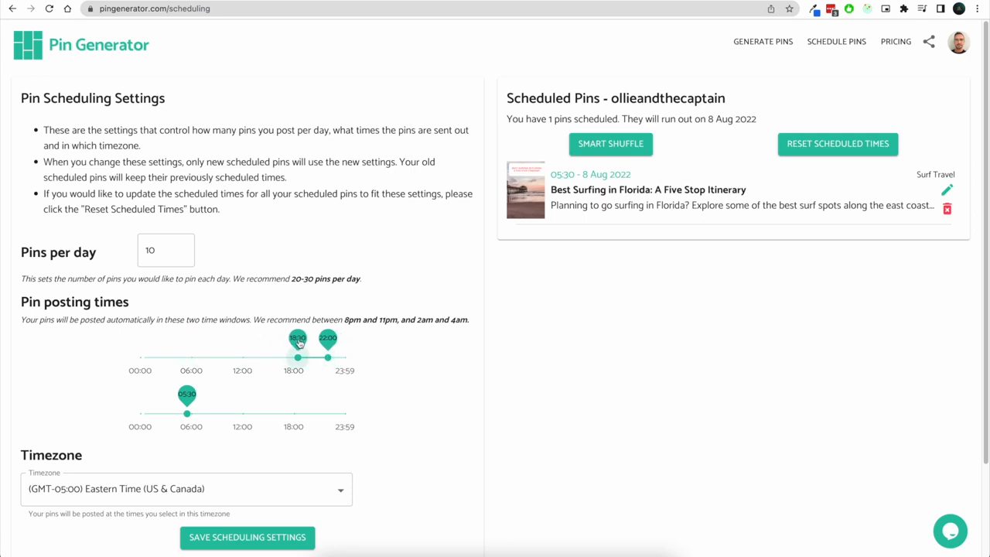
drag(185, 411, 205, 396)
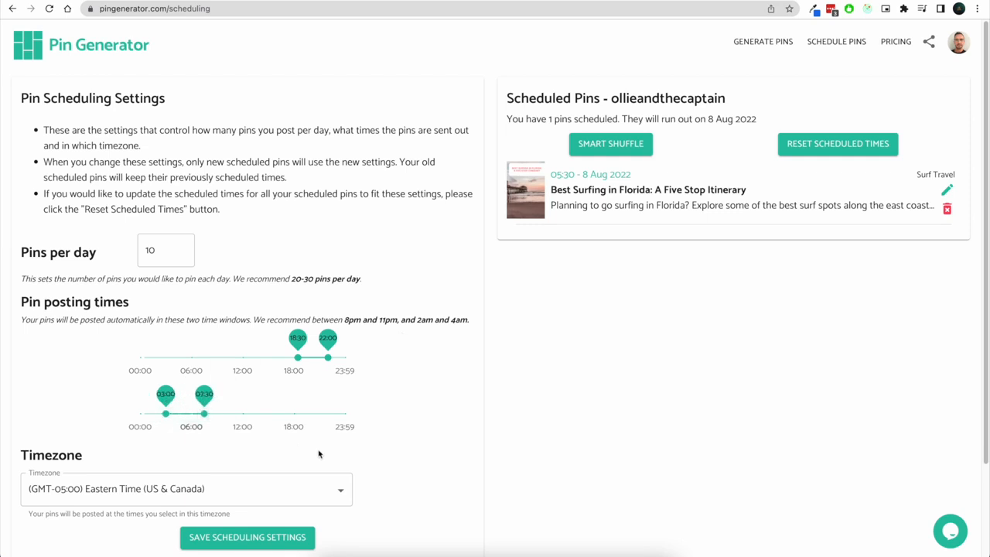
Save the scheduling settings with the (GMT-05:00) Eastern Time (US & Canada) timezone
scroll(317, 441, down, 1)
scroll(313, 472, down, 1)
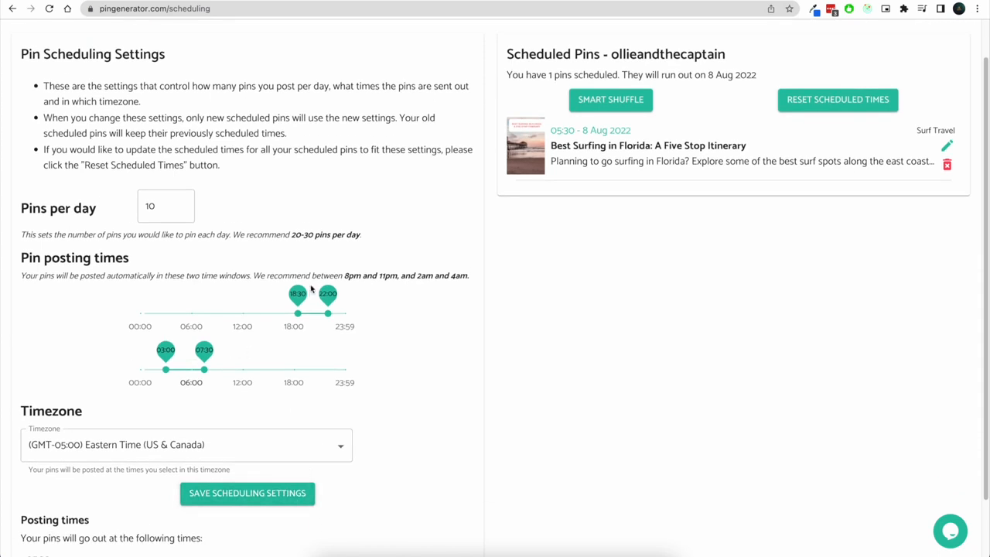
scroll(434, 325, down, 1)
drag(345, 253, 467, 253)
click(444, 277)
scroll(413, 316, down, 1)
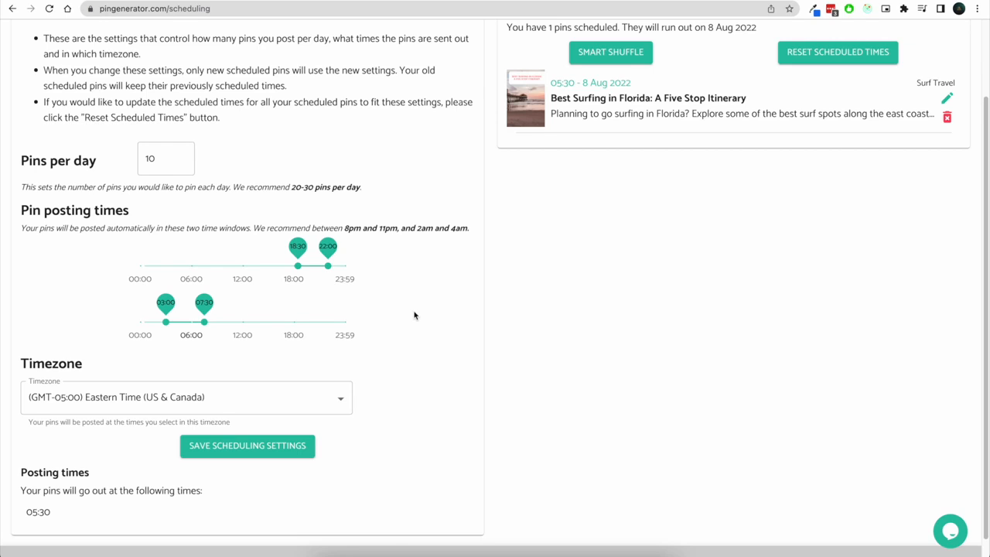
scroll(414, 315, down, 1)
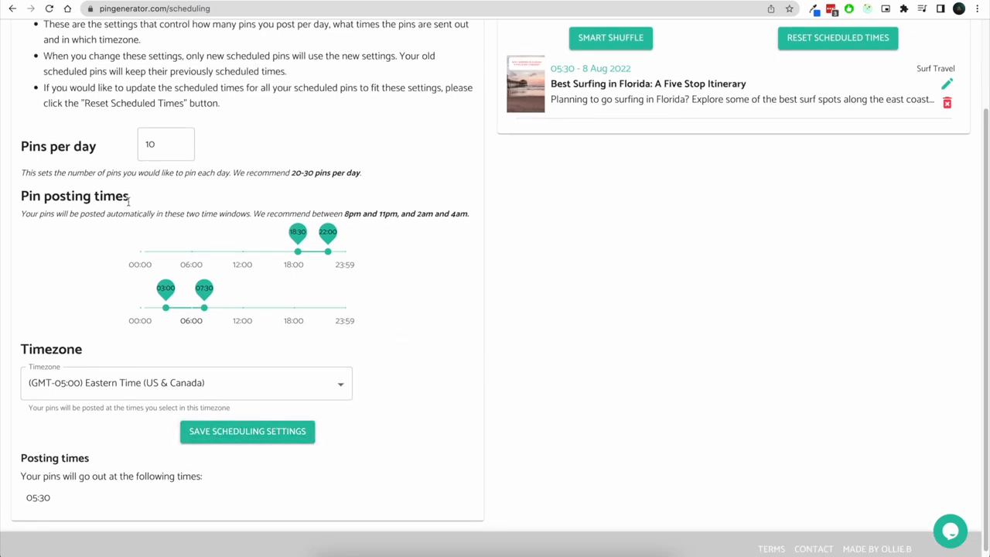
click(340, 384)
click(428, 400)
click(267, 433)
Review the summary's posting interval and posting times
scroll(108, 486, down, 3)
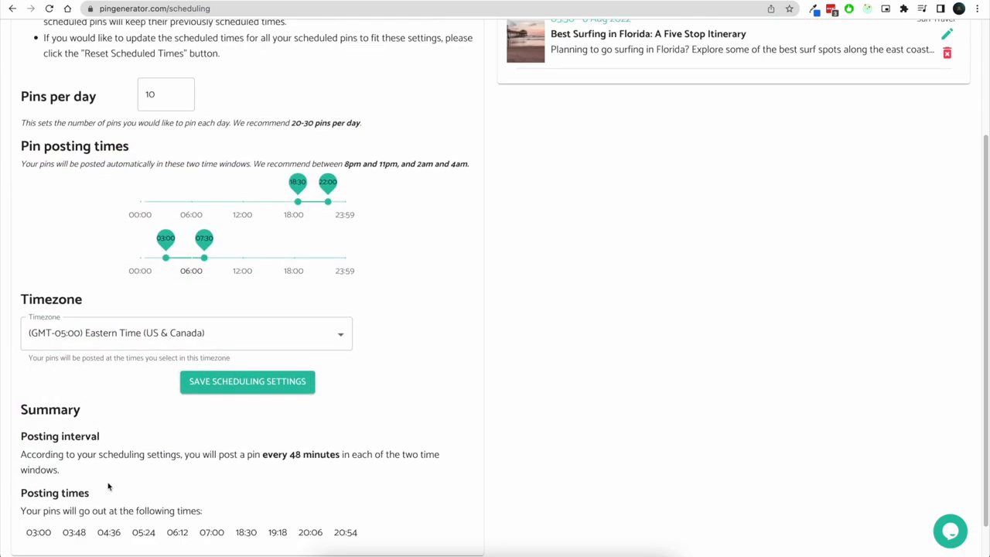
drag(21, 413, 264, 414)
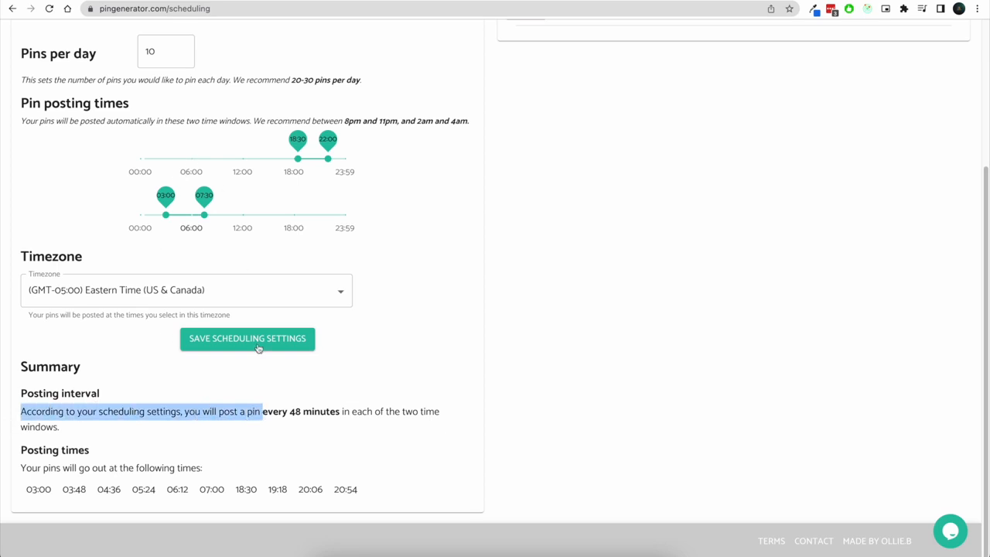
click(267, 395)
drag(260, 415, 341, 410)
drag(26, 489, 361, 491)
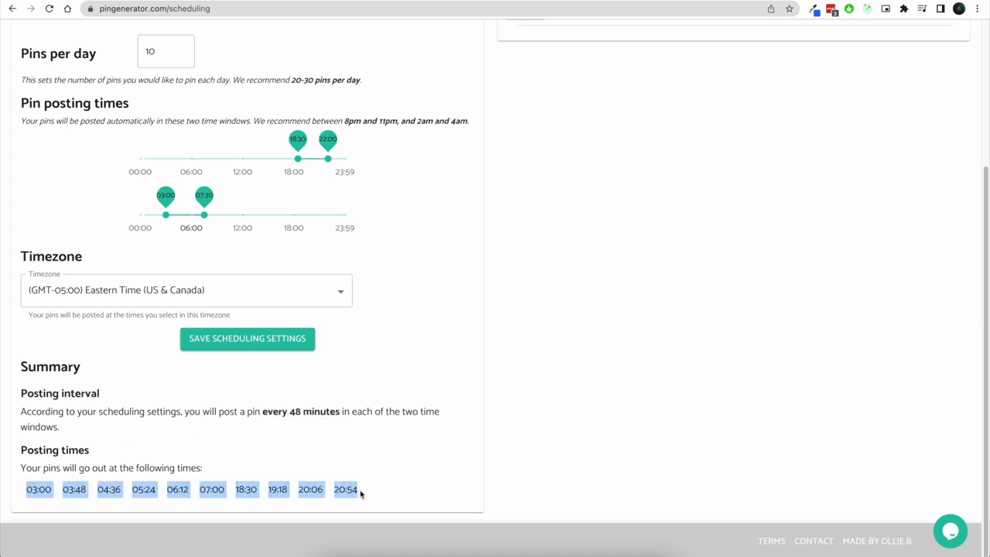
click(364, 490)
Reset the scheduled times of the already scheduled pins to follow the new settings
scroll(568, 387, up, 5)
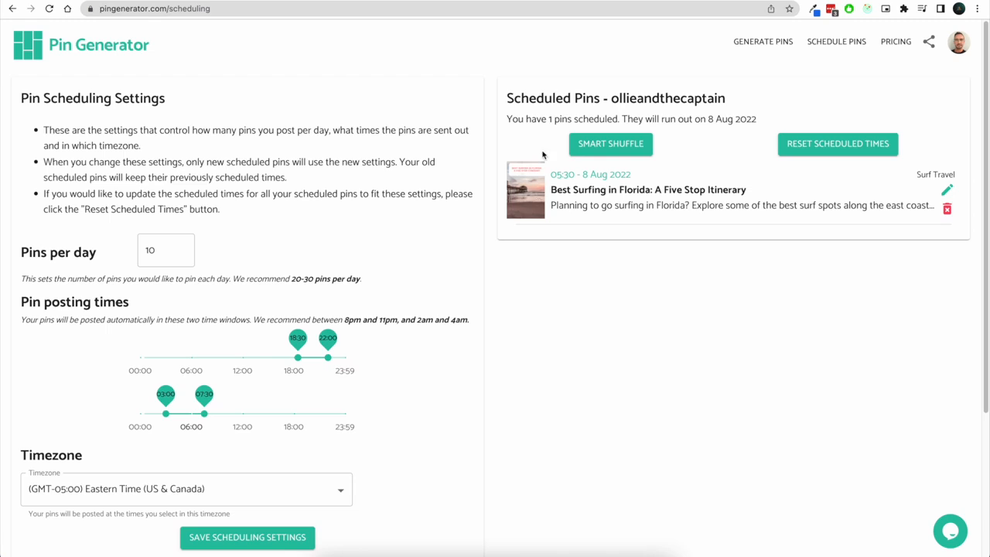
drag(509, 98, 730, 98)
click(740, 100)
scroll(177, 286, down, 3)
scroll(178, 285, up, 3)
click(802, 149)
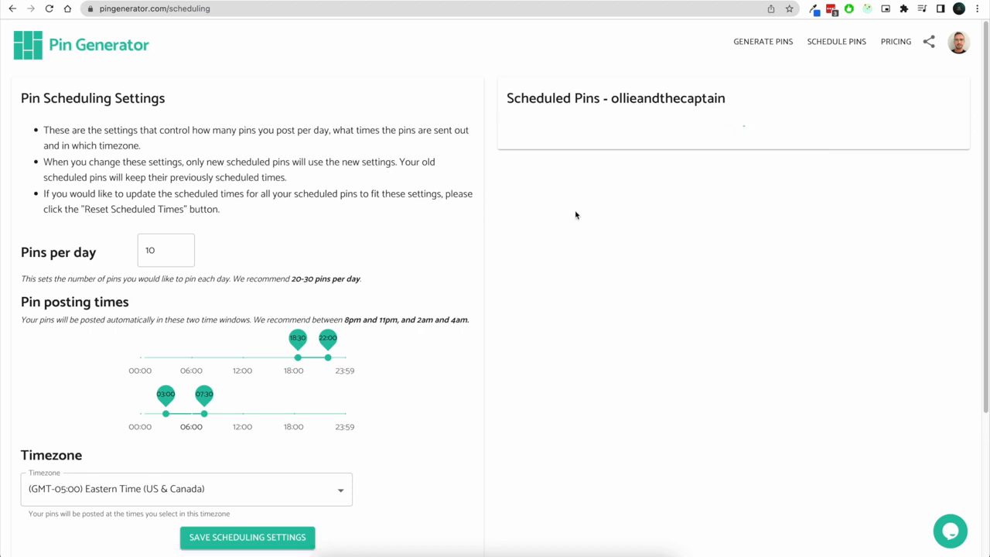
Compare the summary's posting times with the scheduled pin's time
scroll(290, 327, down, 3)
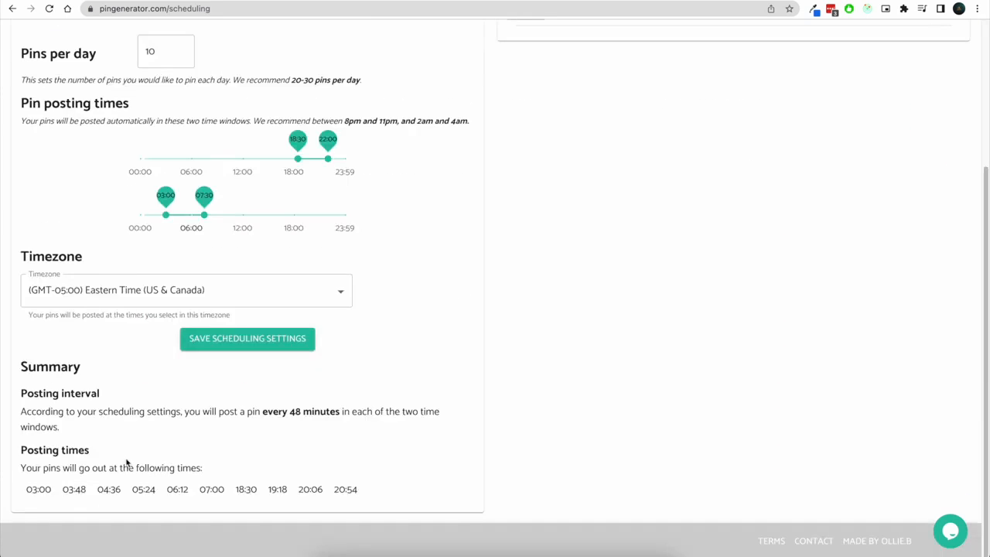
double_click(28, 490)
scroll(778, 294, up, 3)
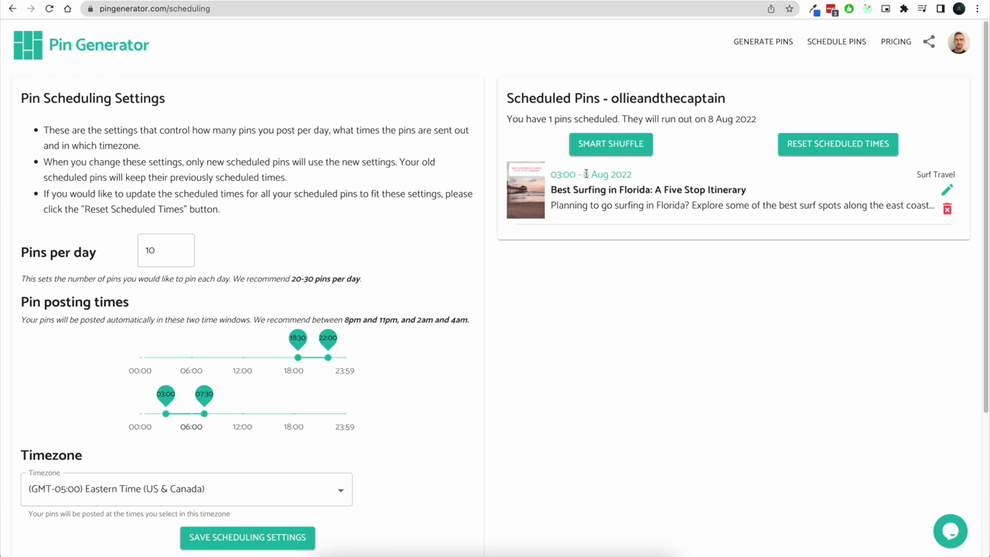
Inspect the first scheduled pin's time, details and run-out date, closing its edit dialog without changes
drag(582, 174, 639, 176)
click(641, 175)
click(947, 189)
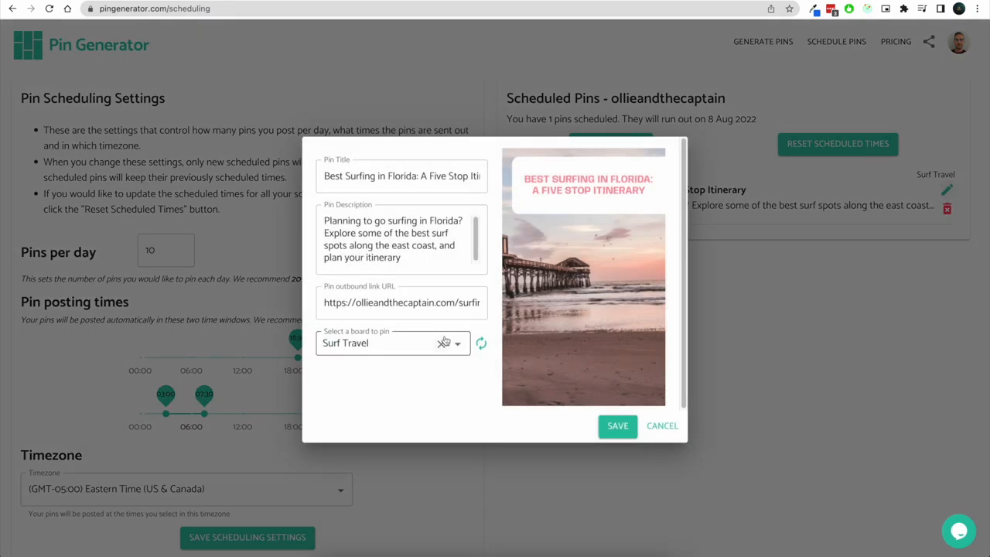
drag(324, 303, 461, 302)
click(347, 171)
click(367, 220)
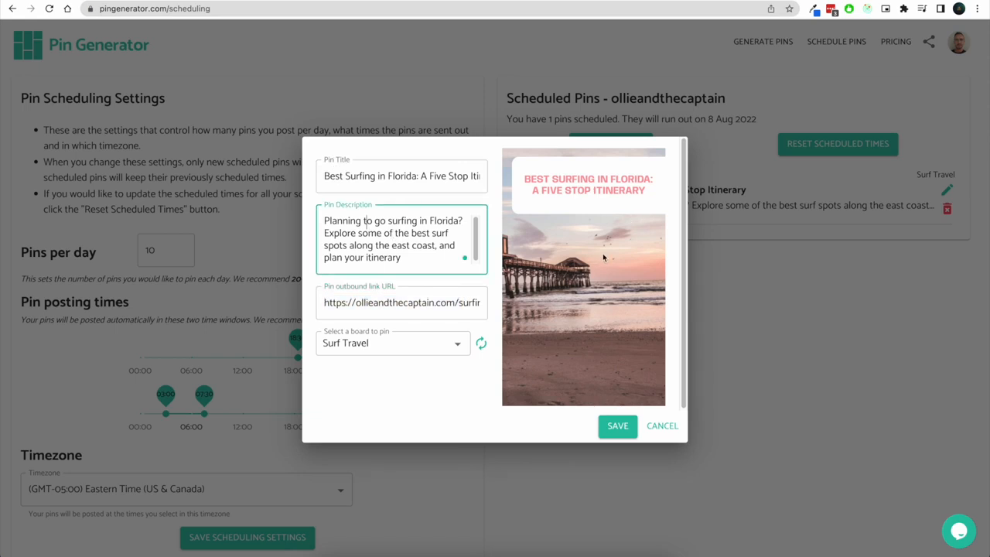
click(543, 242)
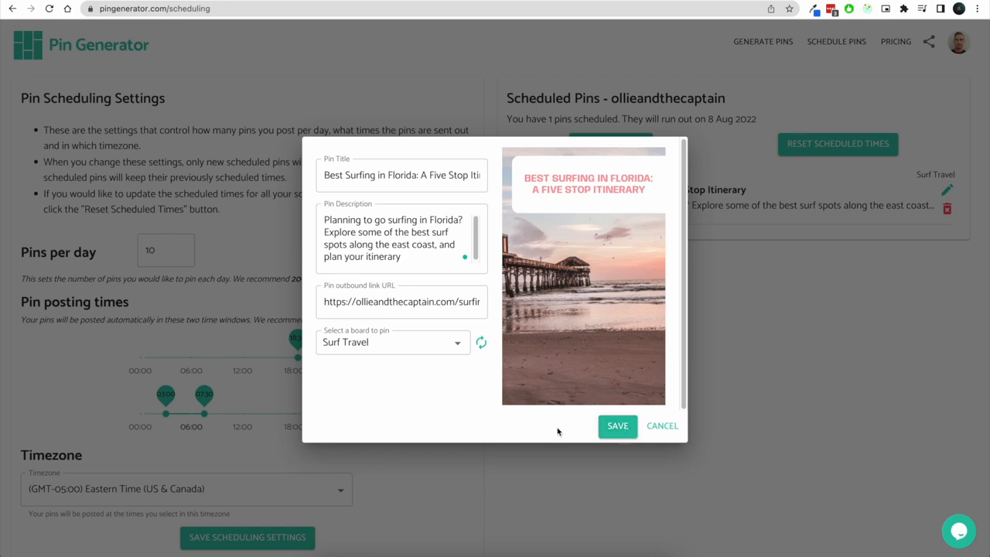
click(662, 427)
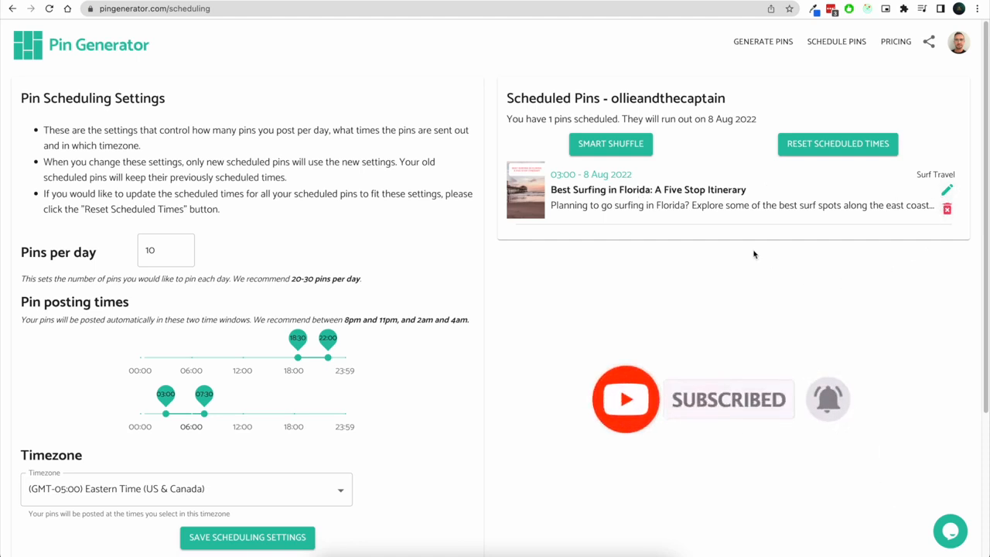
drag(508, 120, 617, 121)
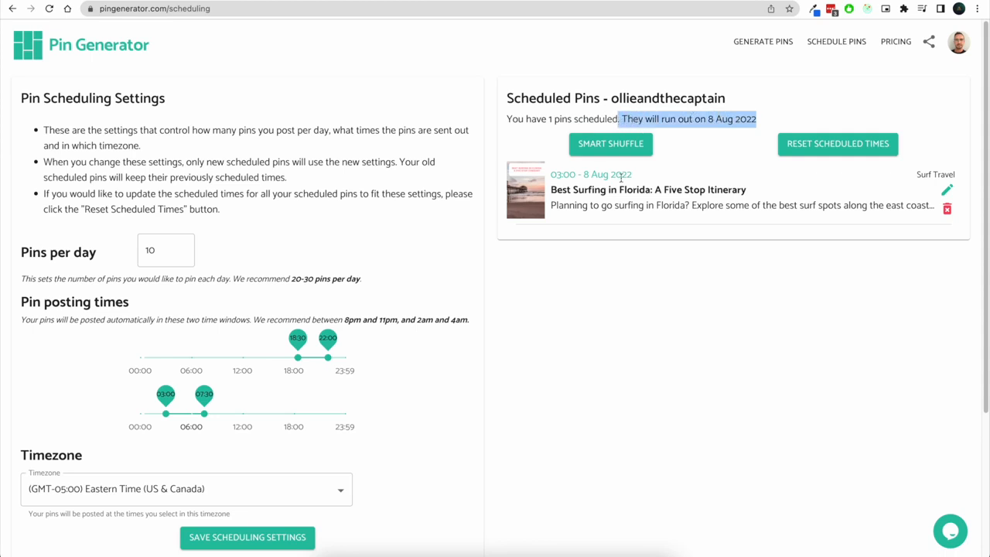
click(619, 277)
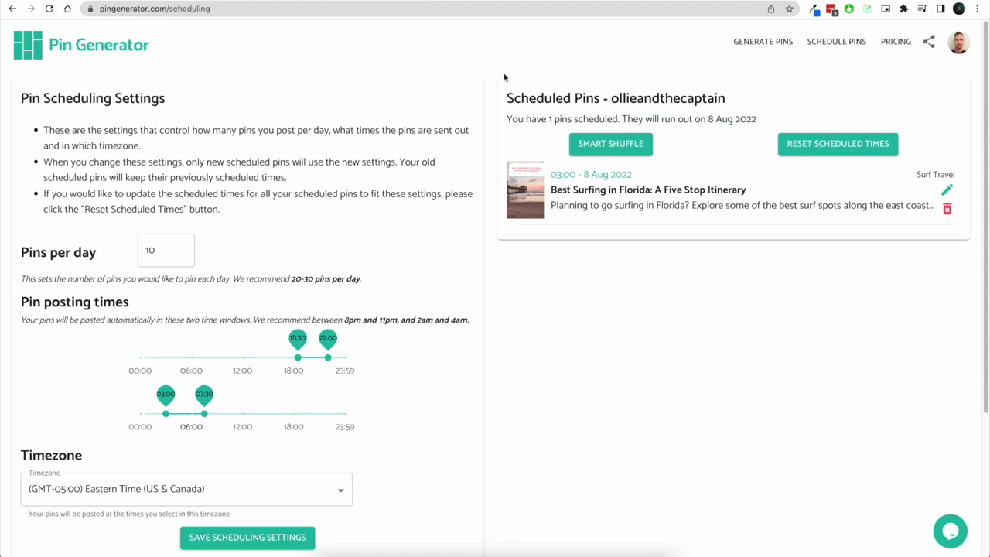
Clear the bulk outbound link for all generated pins
click(772, 41)
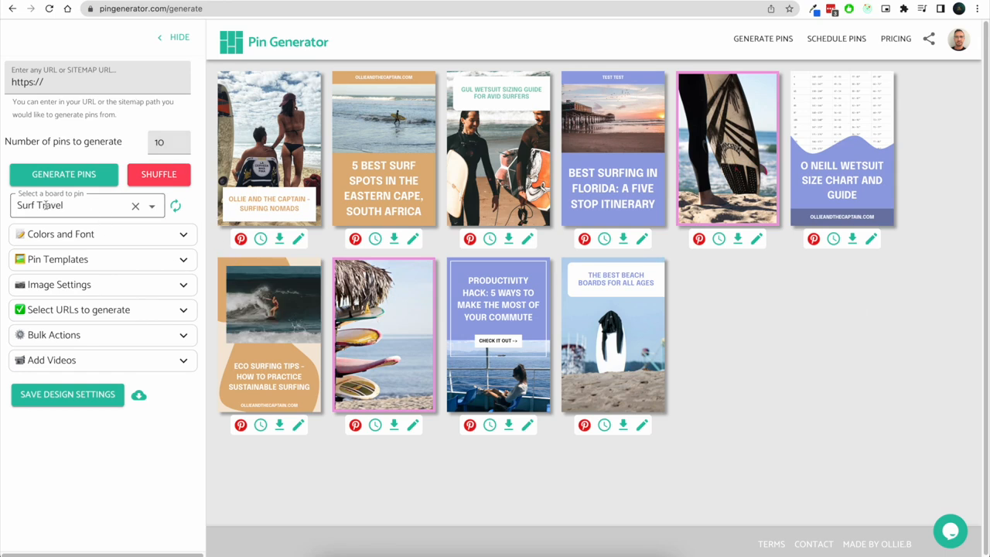
click(161, 330)
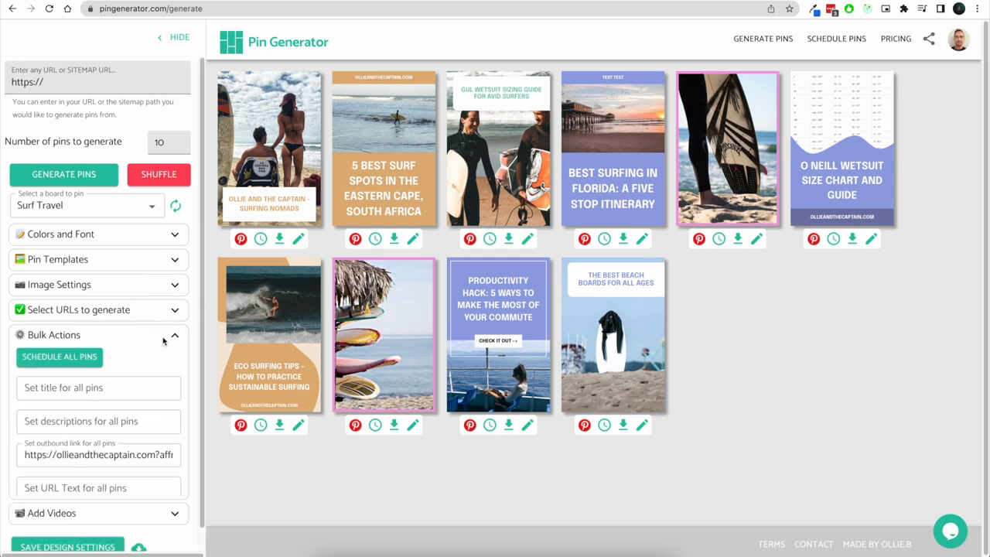
click(122, 456)
key(ctrl+a)
key(BackSpace)
click(177, 444)
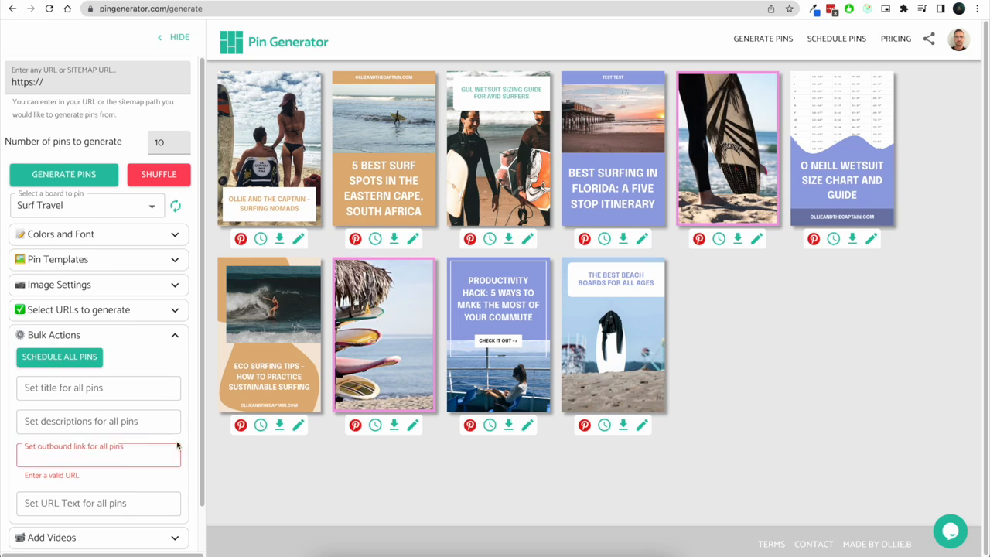
Schedule all generated pins to the Surf Travel board
click(68, 358)
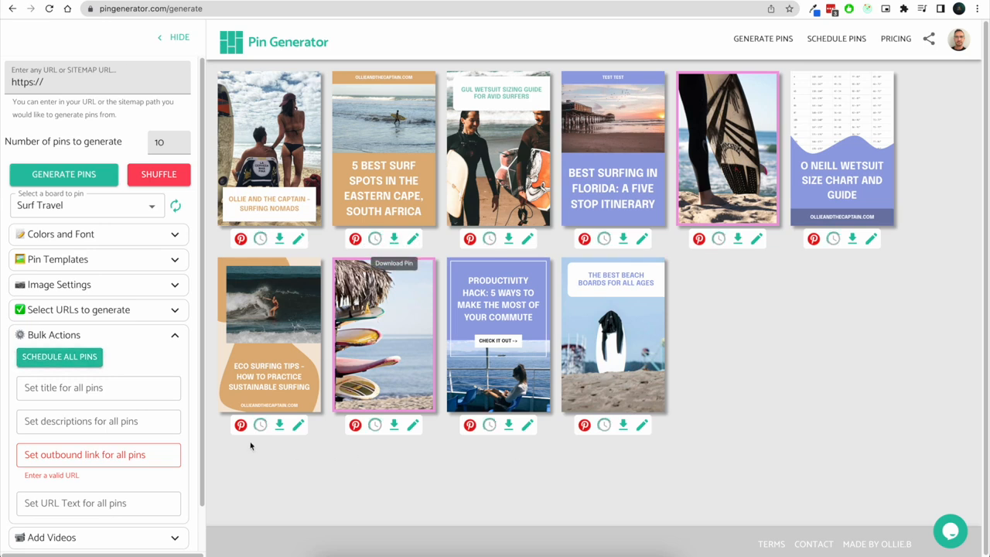
click(79, 205)
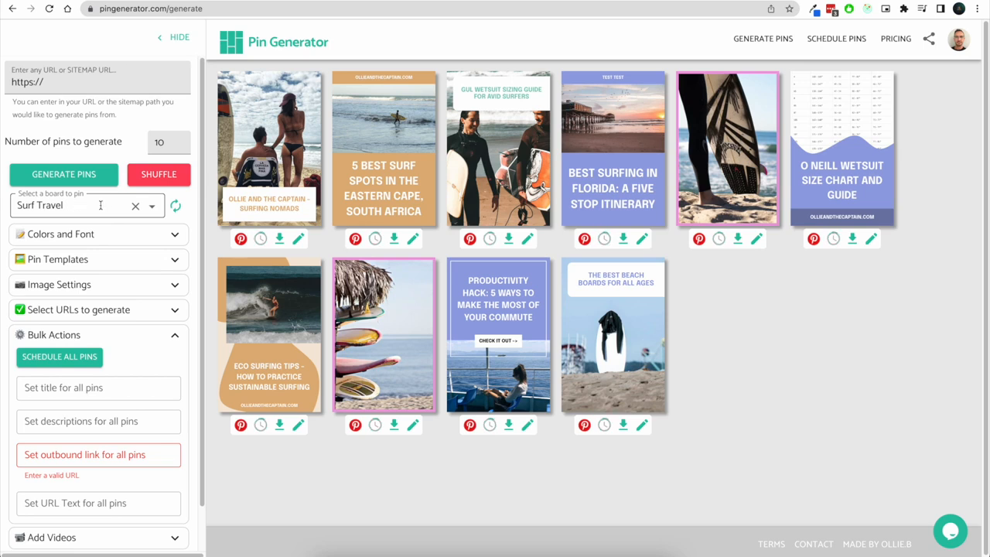
click(62, 205)
triple_click(62, 205)
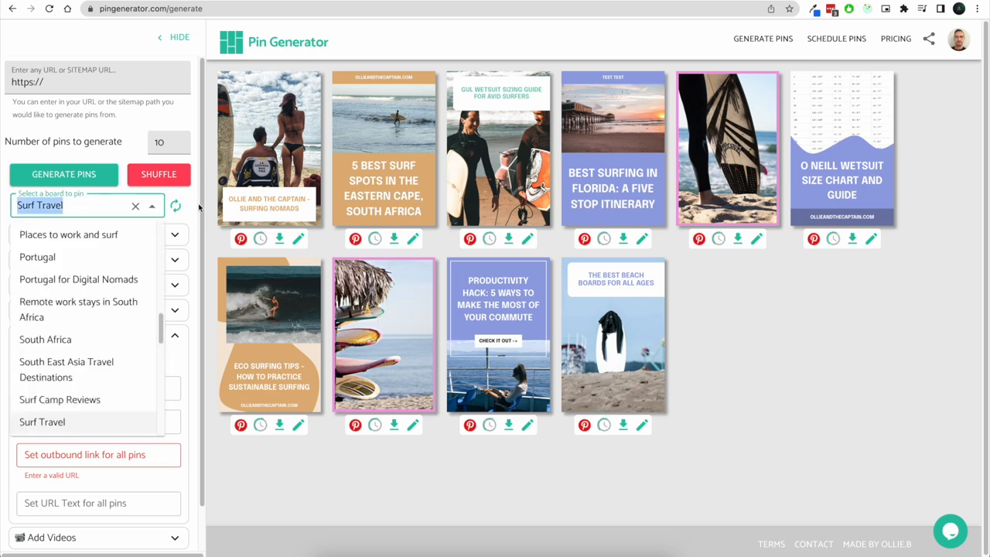
click(214, 201)
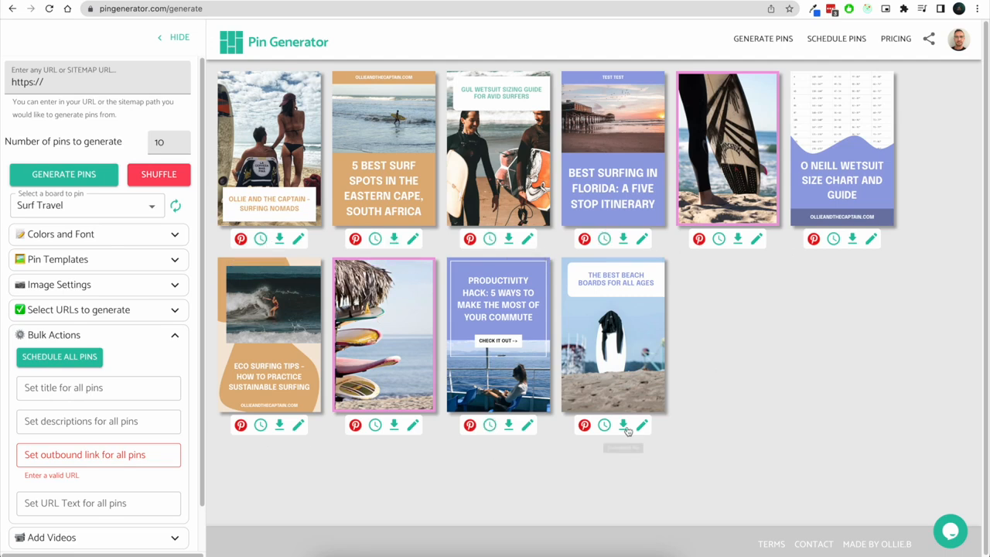
Review the scheduled pins list against the summary's posting times
click(850, 39)
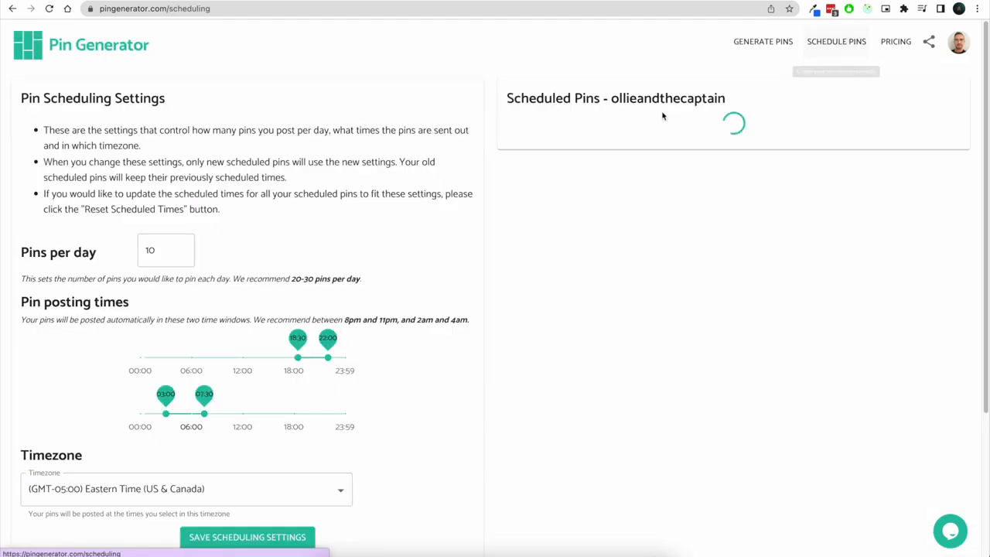
scroll(493, 218, down, 2)
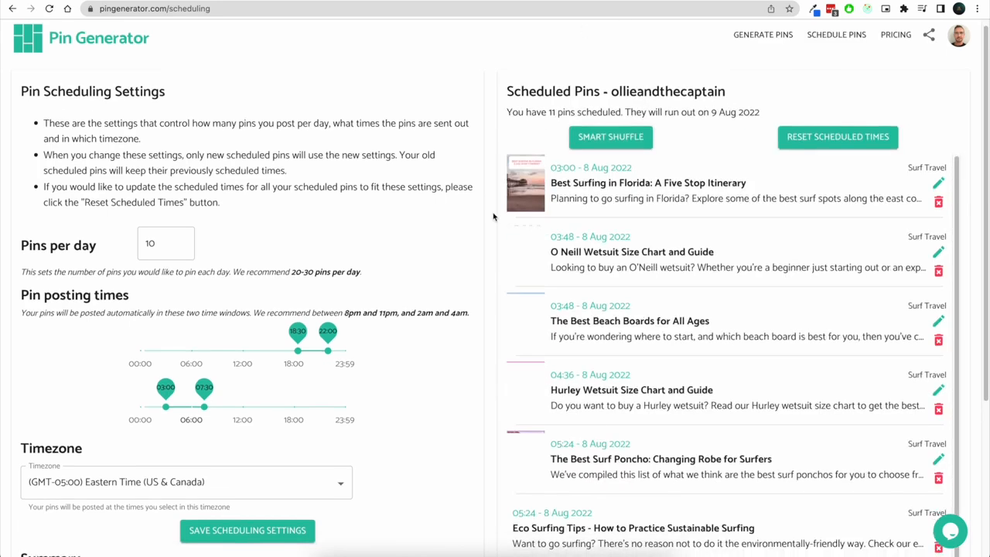
scroll(494, 217, down, 4)
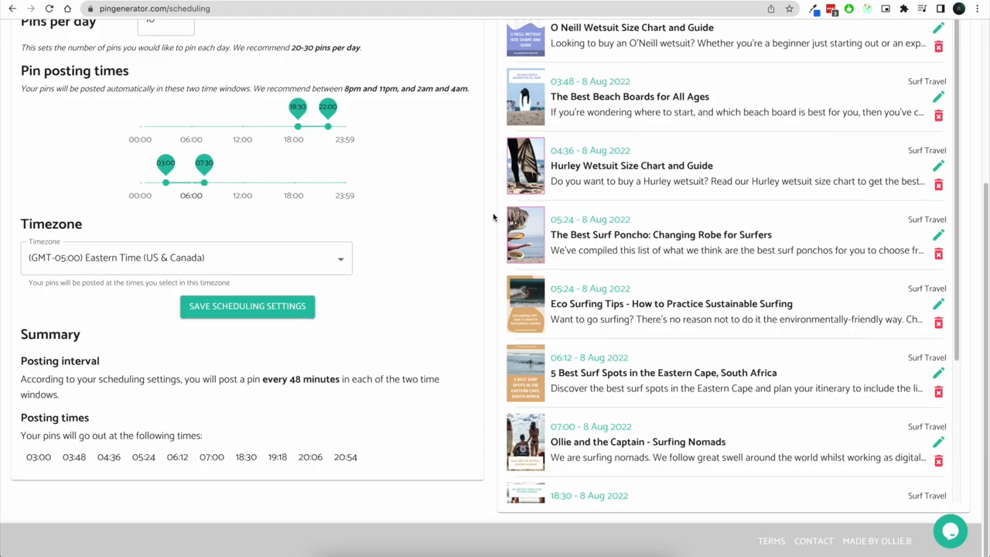
scroll(681, 236, down, 3)
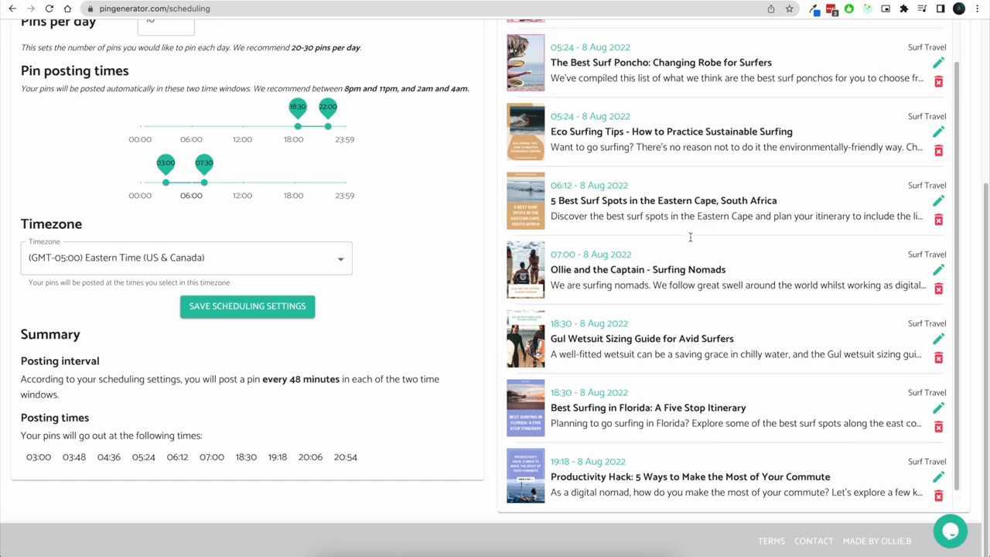
scroll(689, 237, up, 3)
scroll(512, 179, up, 5)
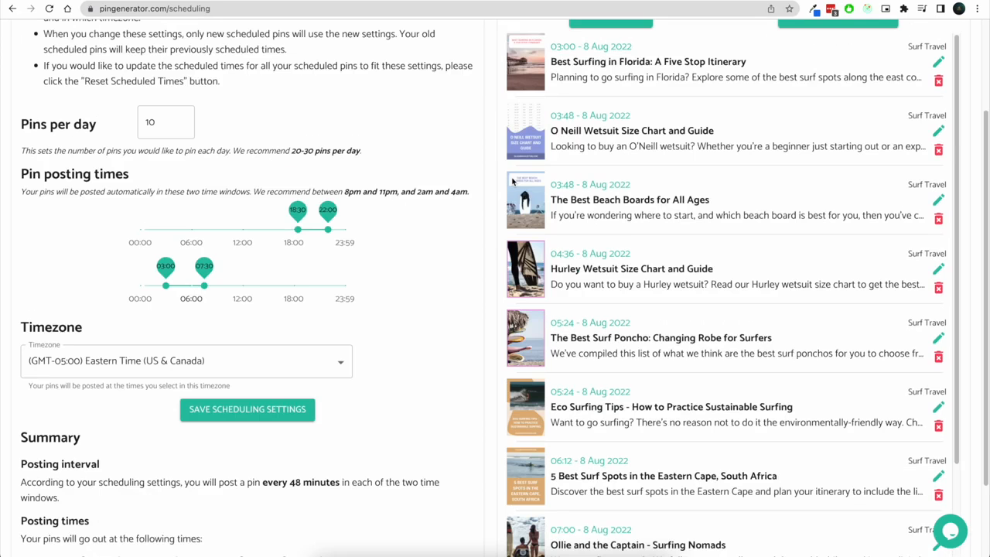
scroll(485, 165, up, 1)
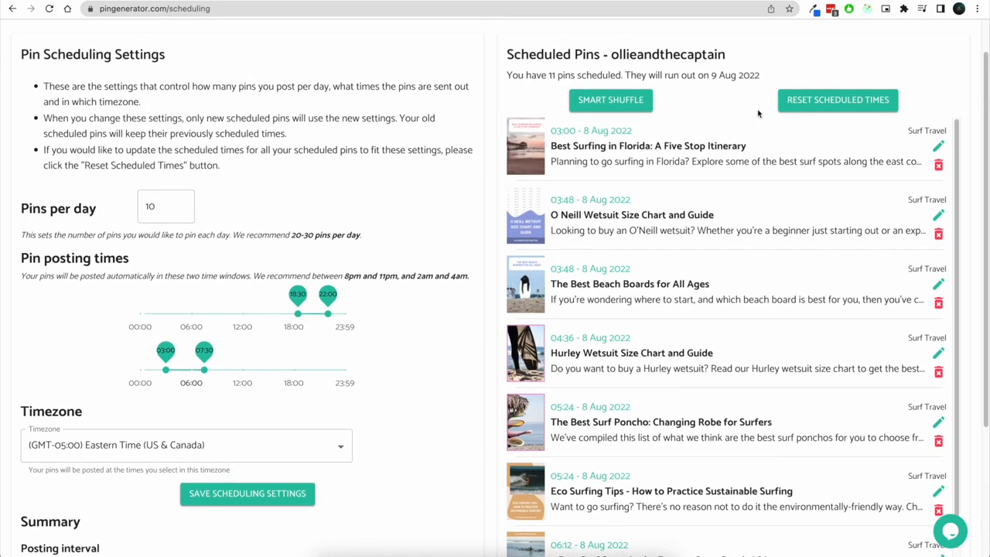
scroll(299, 309, down, 5)
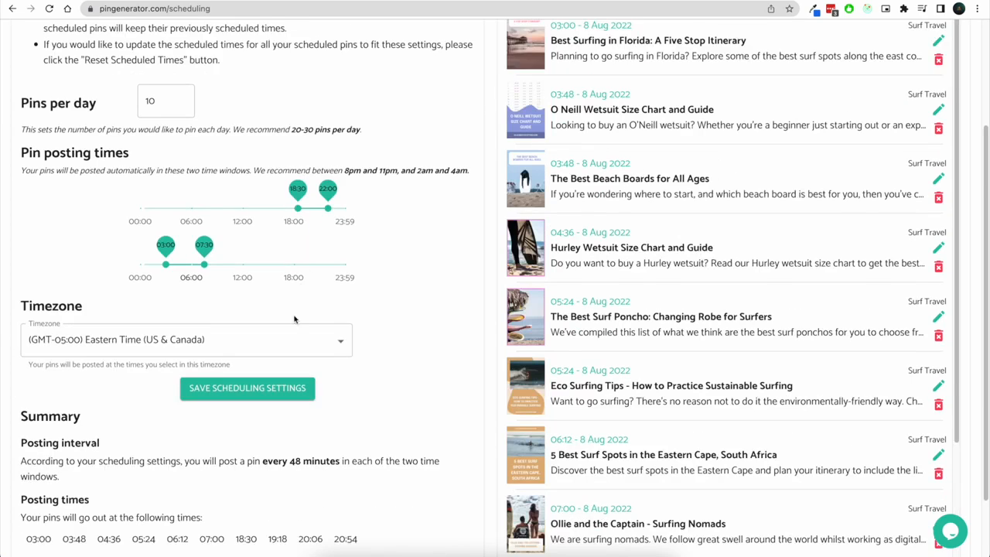
drag(17, 462, 421, 459)
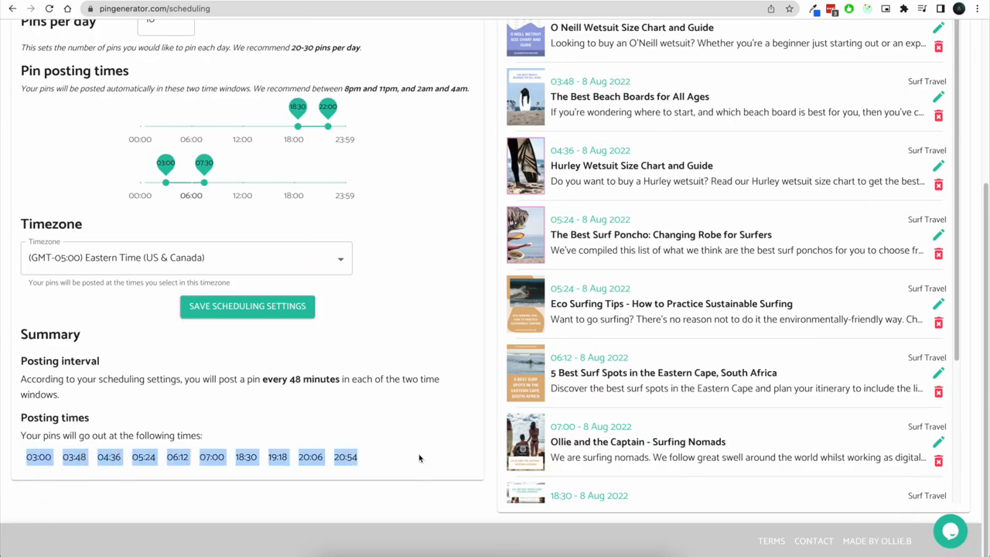
scroll(469, 304, up, 6)
scroll(658, 436, down, 3)
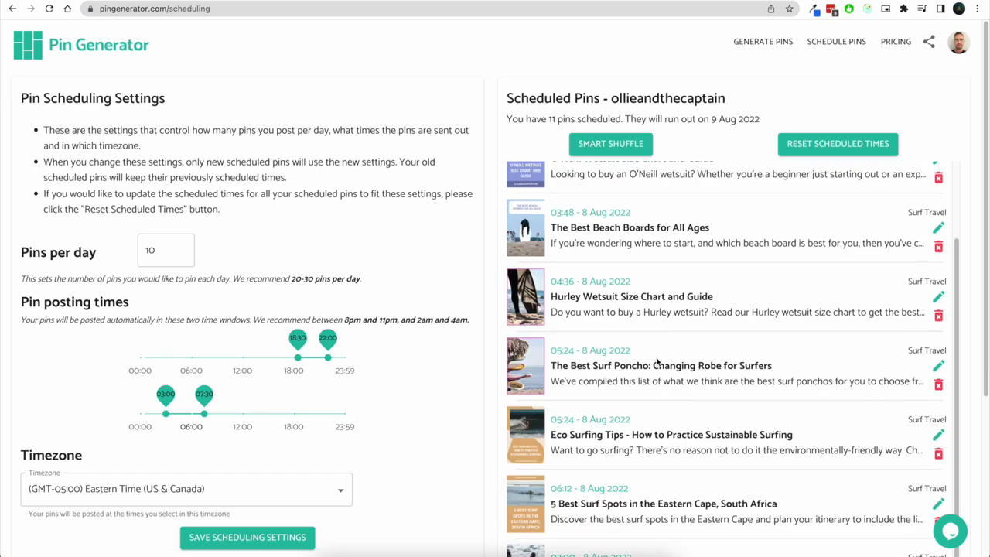
scroll(649, 288, down, 10)
scroll(665, 246, up, 3)
scroll(665, 246, up, 8)
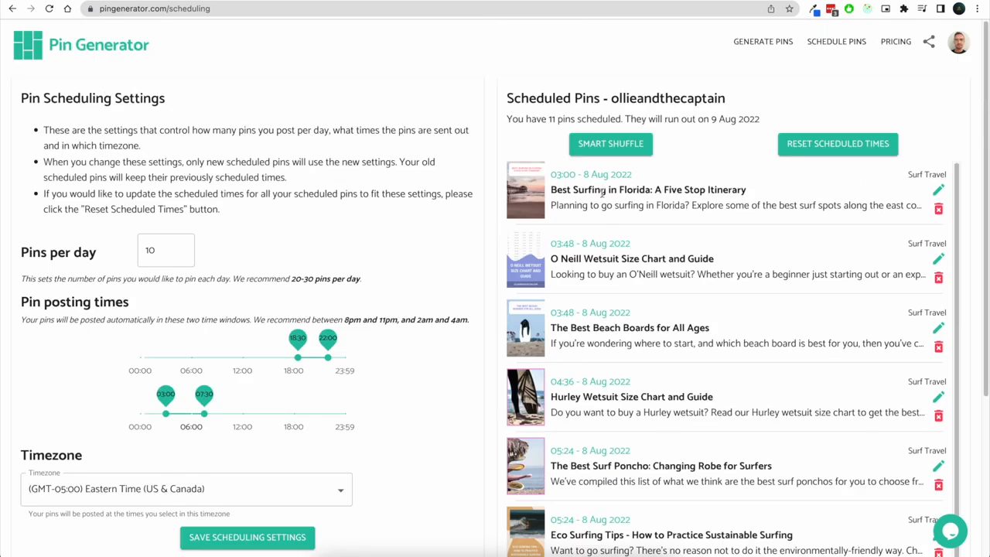
Reset the scheduled times of all scheduled pins to match the current scheduling settings
click(862, 147)
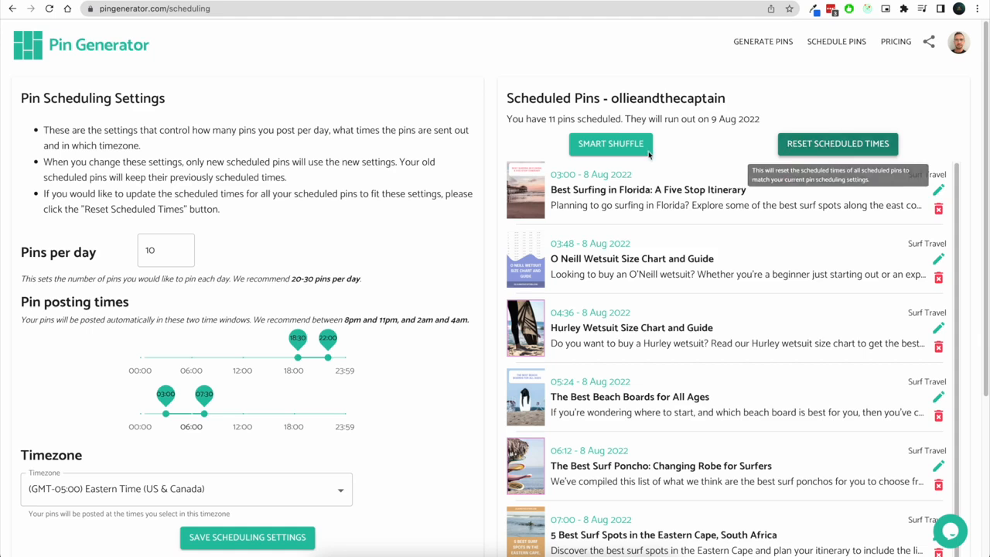
scroll(438, 242, down, 2)
scroll(3, 282, down, 1)
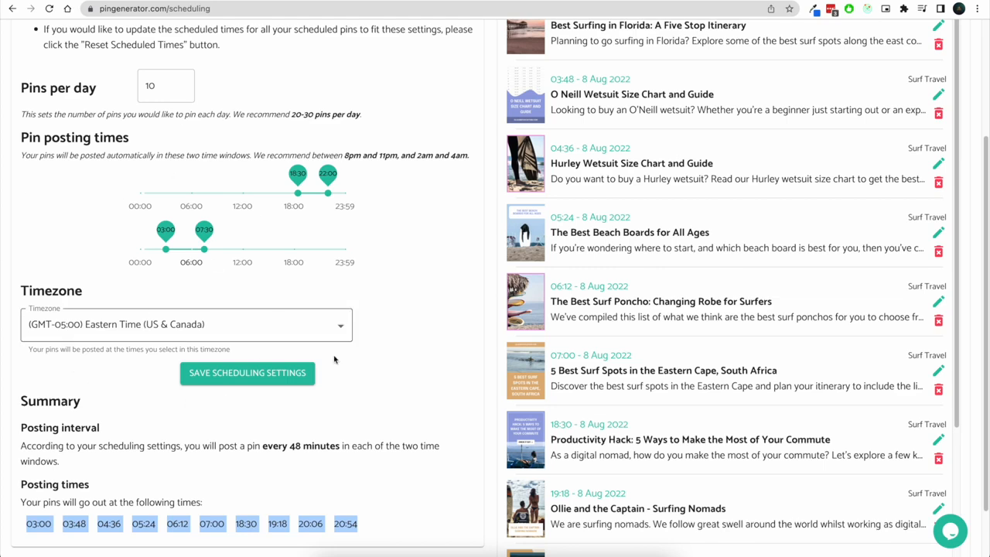
Compare the reset pin times with the scheduling settings and posting times
scroll(181, 175, up, 3)
drag(21, 98, 167, 99)
scroll(224, 101, down, 2)
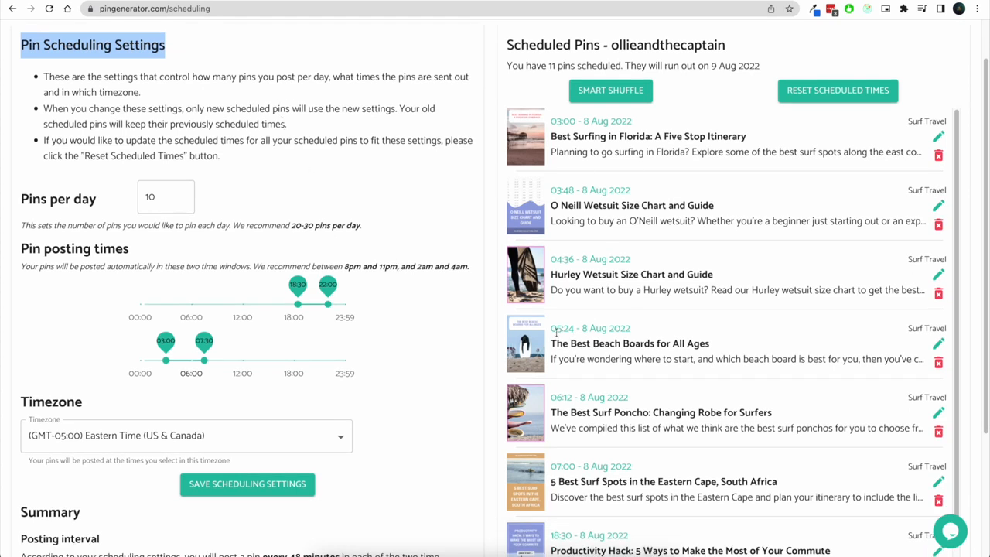
drag(551, 328, 565, 254)
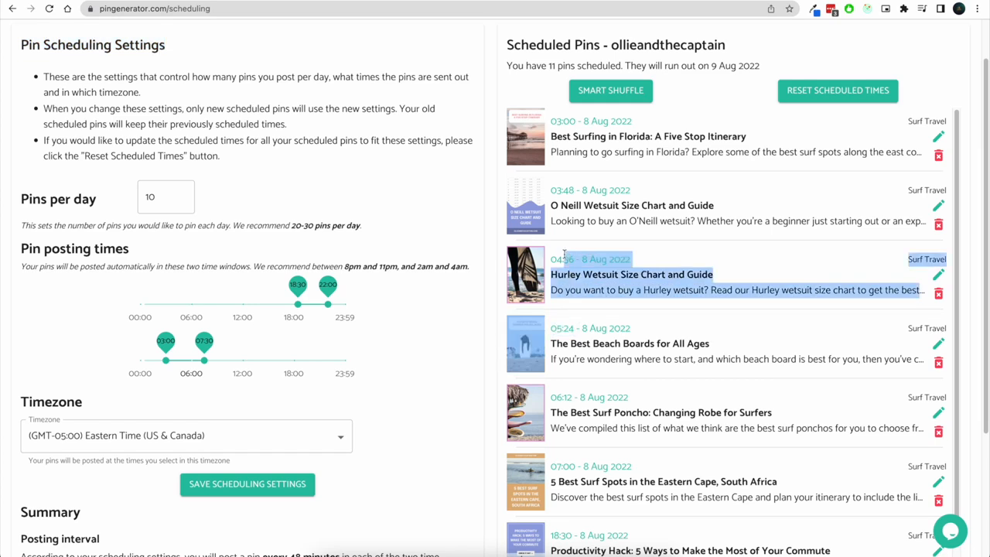
click(585, 280)
drag(581, 339, 557, 261)
click(557, 261)
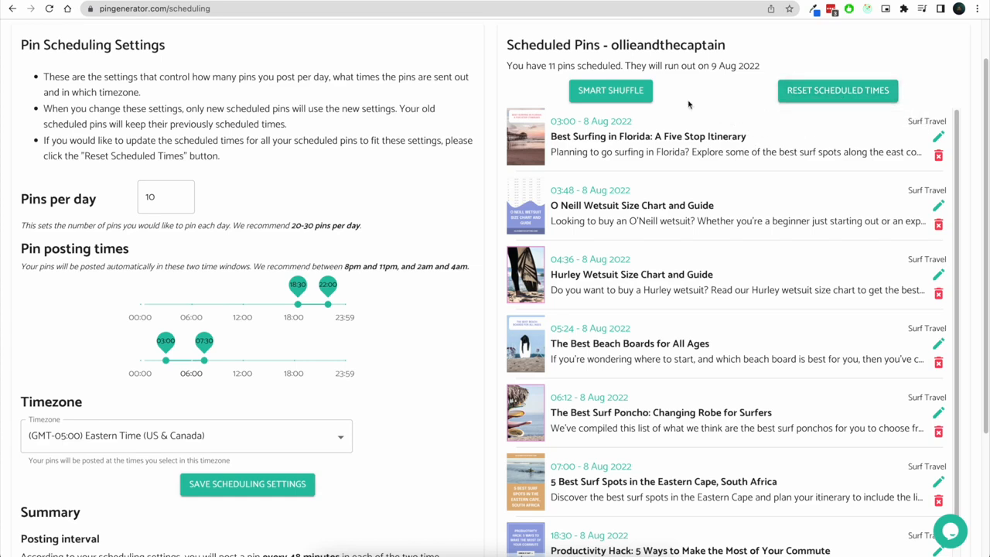
scroll(789, 77, up, 1)
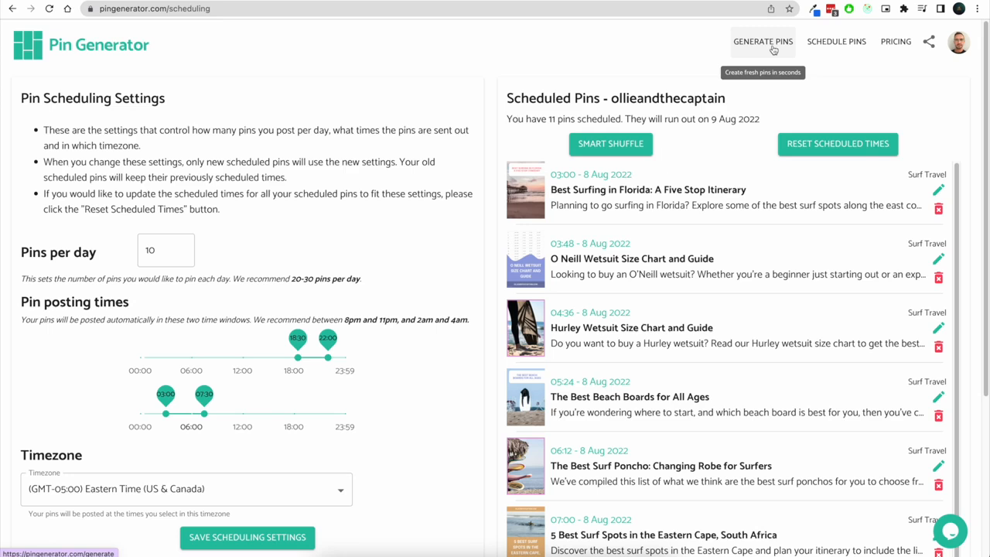
Open the Productivity Hack pin's details to check its outbound link, closing the dialog without changes
click(764, 42)
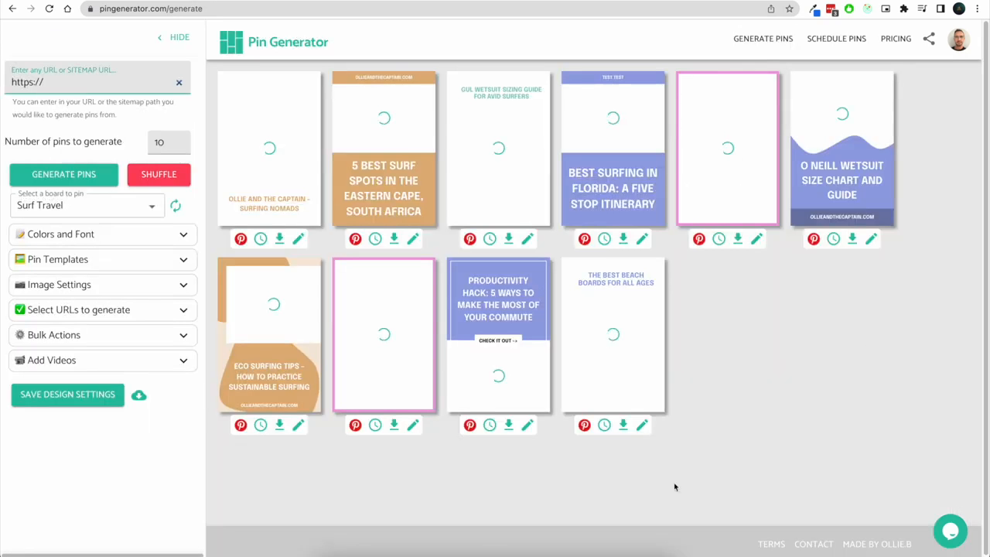
click(528, 426)
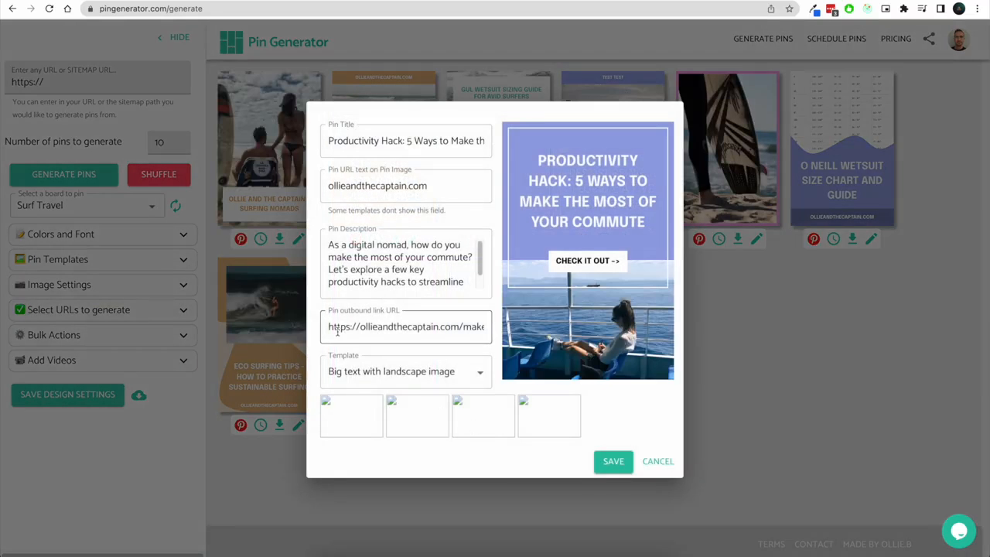
drag(329, 327, 513, 328)
click(483, 327)
click(331, 326)
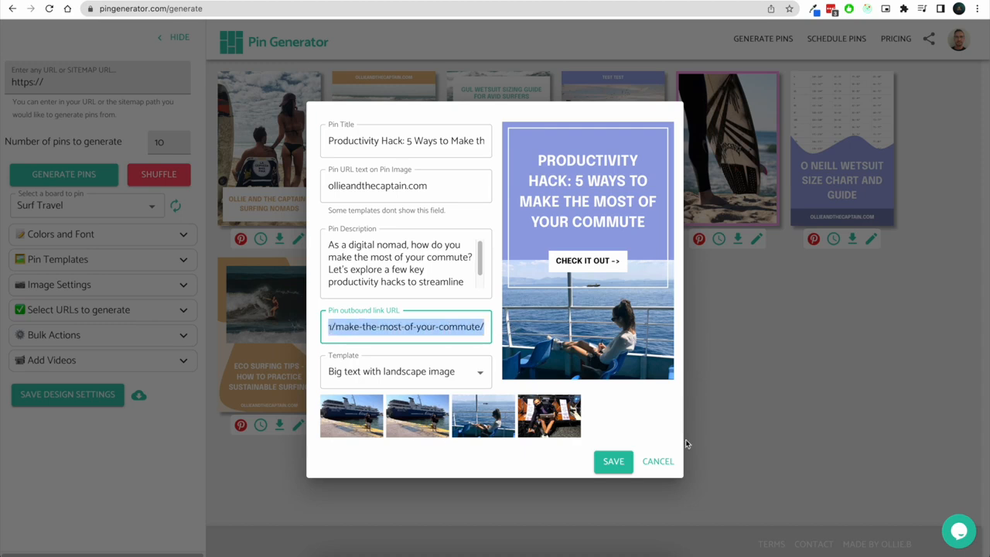
click(656, 461)
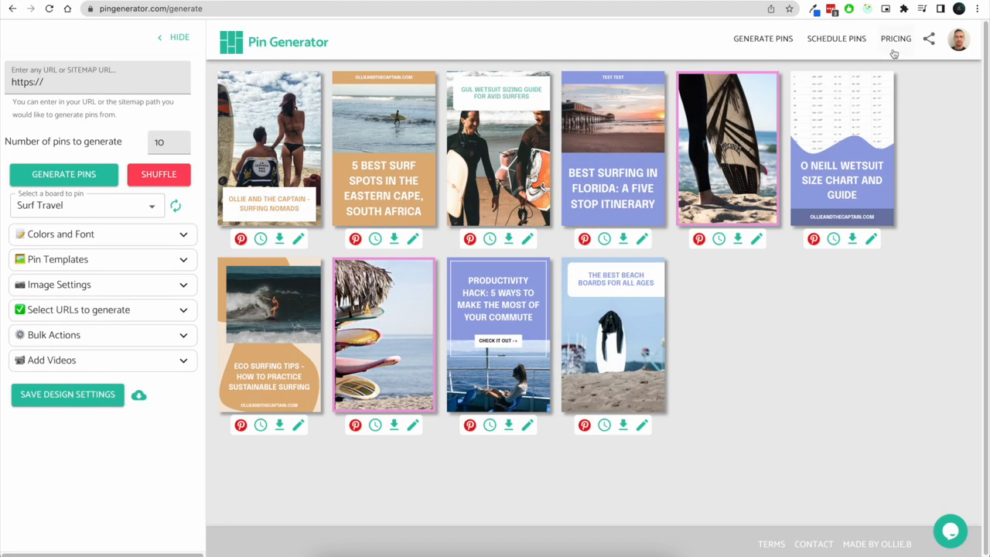
click(836, 49)
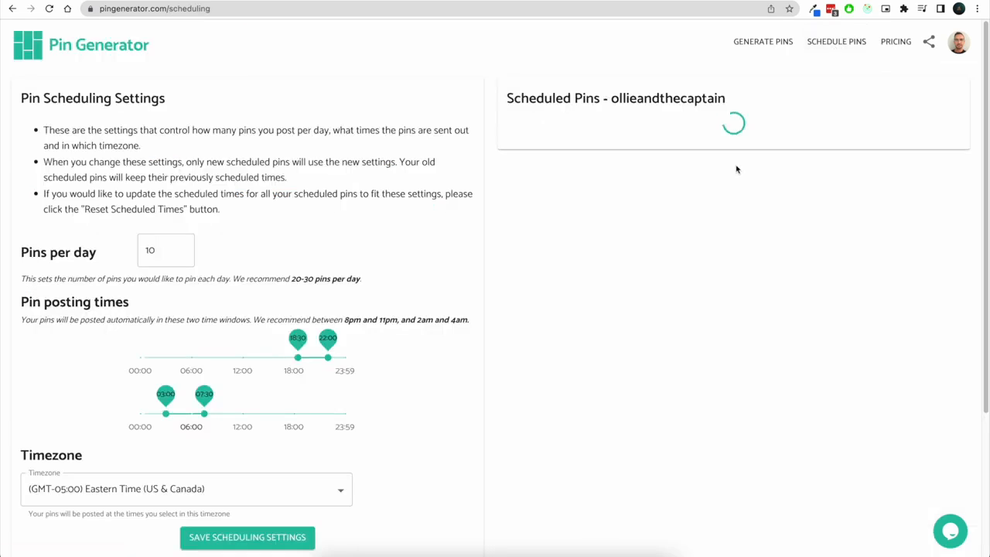
click(755, 54)
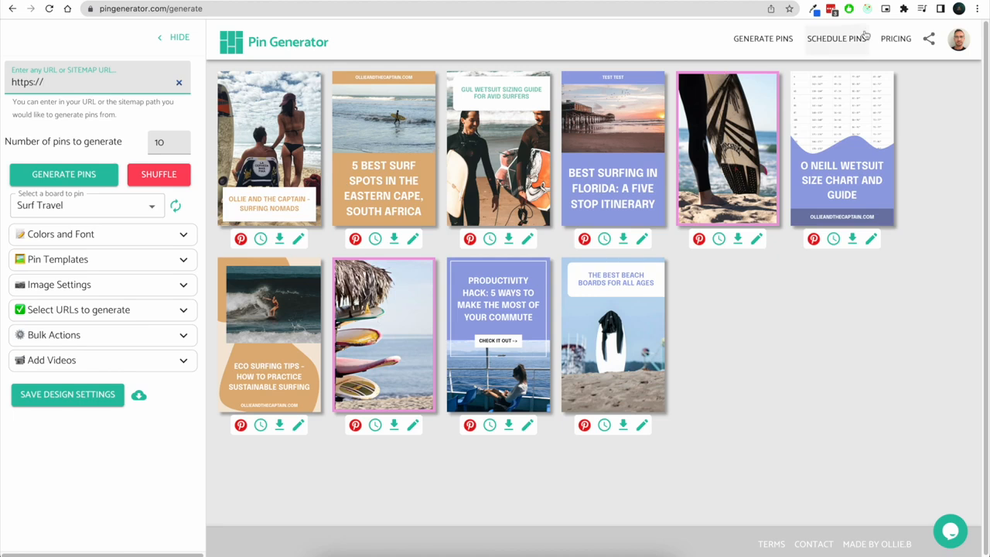
Open the pin scheduling page and apply Smart Shuffle to the scheduled pins
click(832, 42)
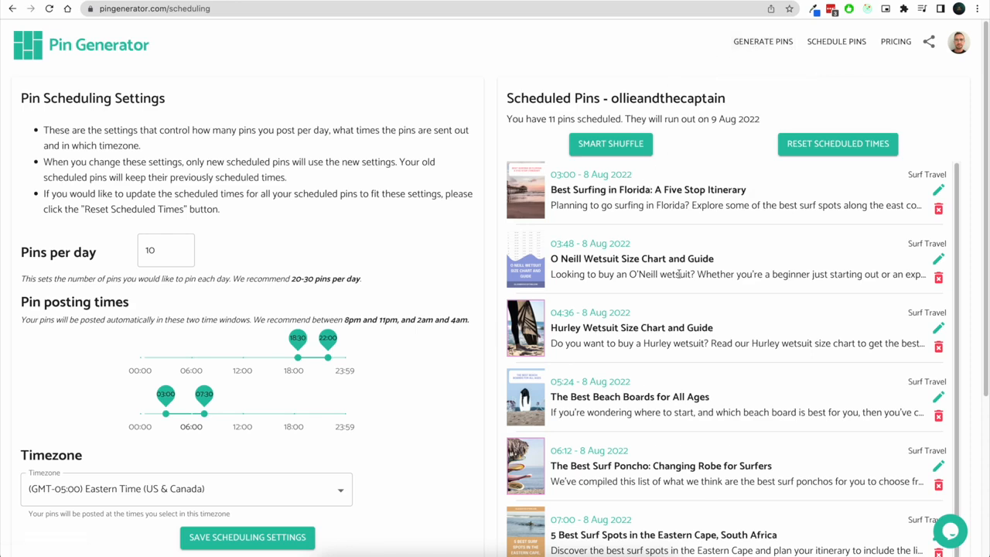
scroll(703, 487, down, 2)
scroll(702, 487, down, 5)
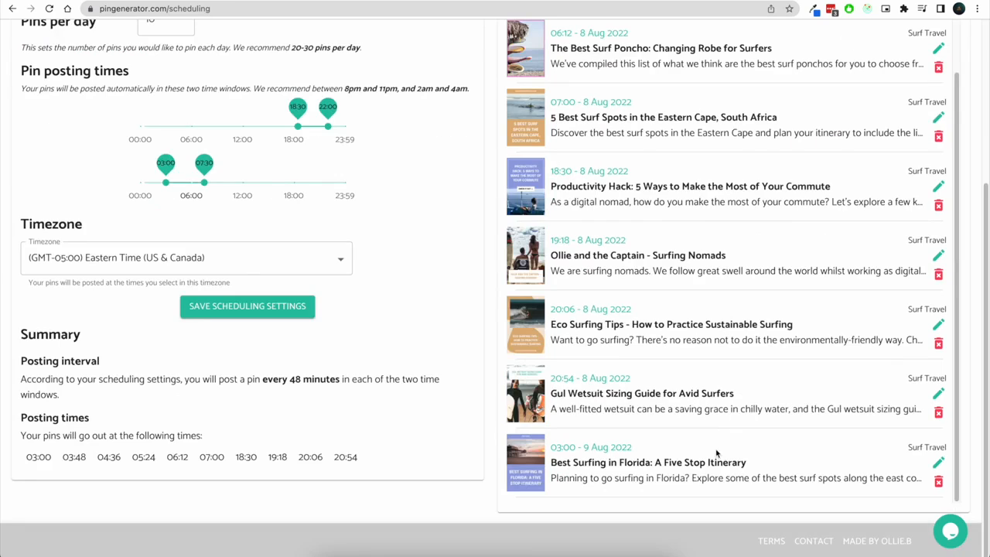
scroll(496, 240, up, 3)
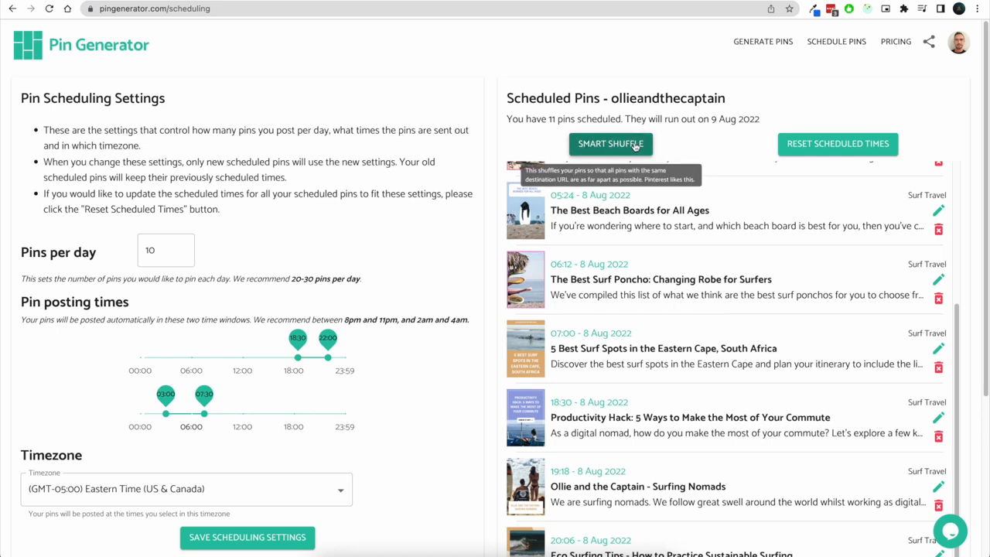
click(590, 146)
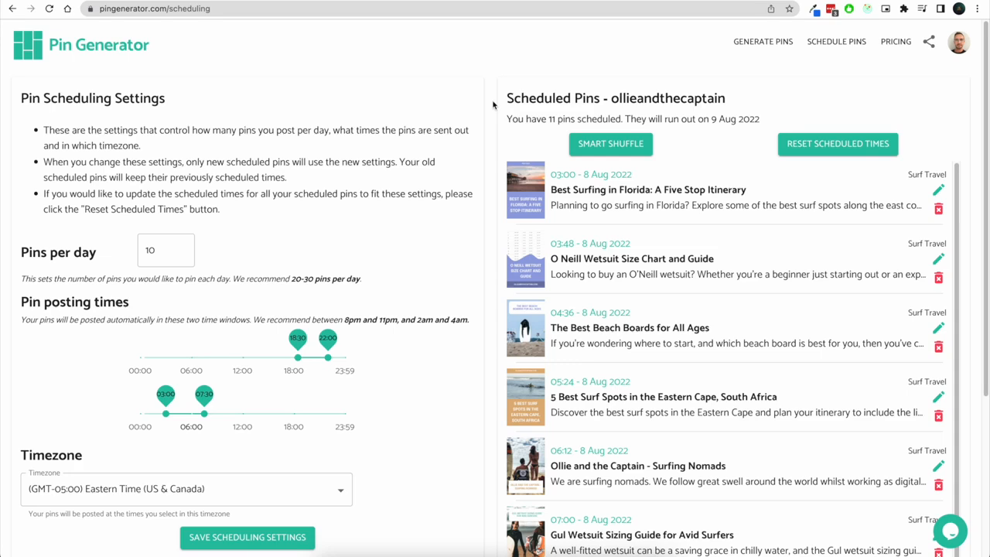
Try changing the pins per day to 30, then set it back to 10
scroll(493, 105, down, 1)
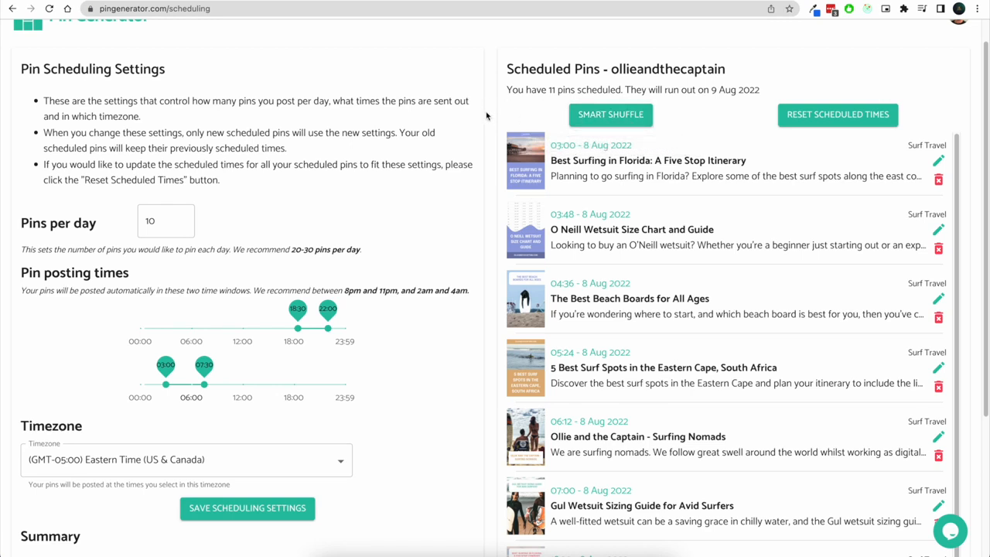
scroll(486, 115, up, 1)
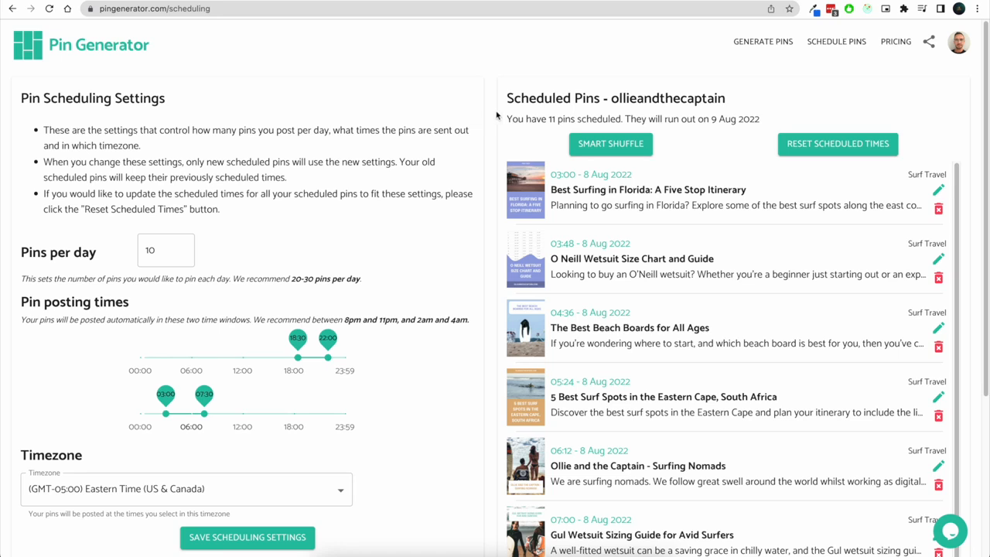
double_click(163, 239)
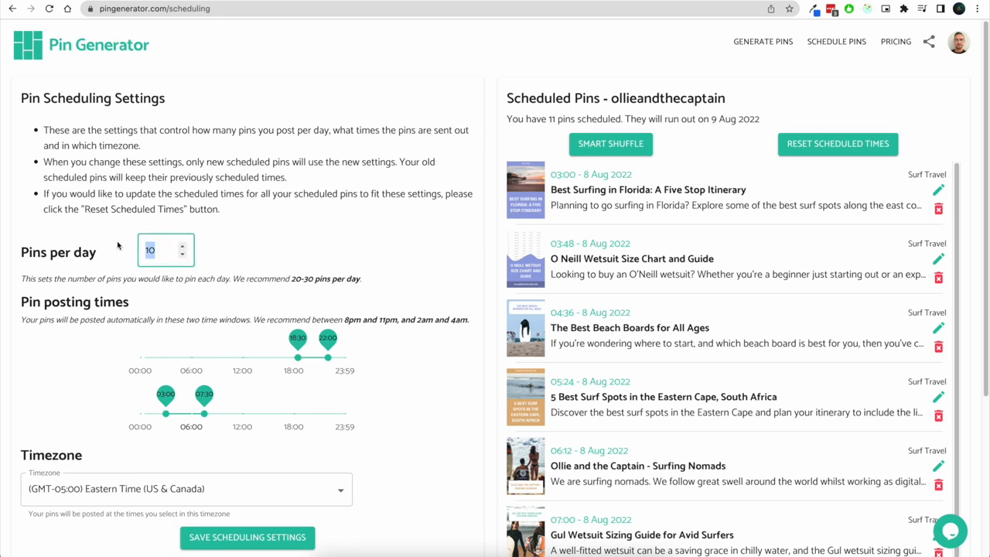
text(30)
click(488, 126)
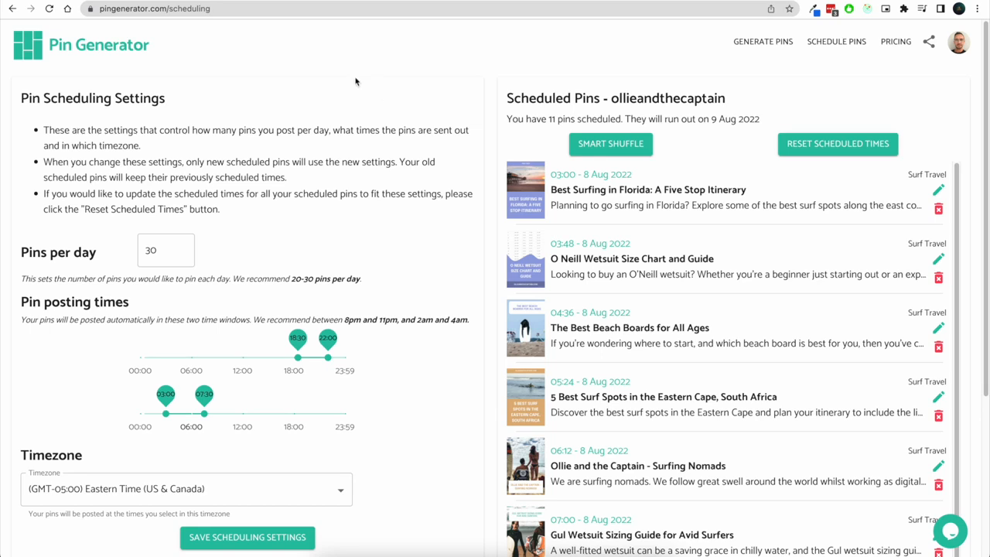
drag(158, 250, 128, 254)
text(5)
key(BackSpace)
text(10)
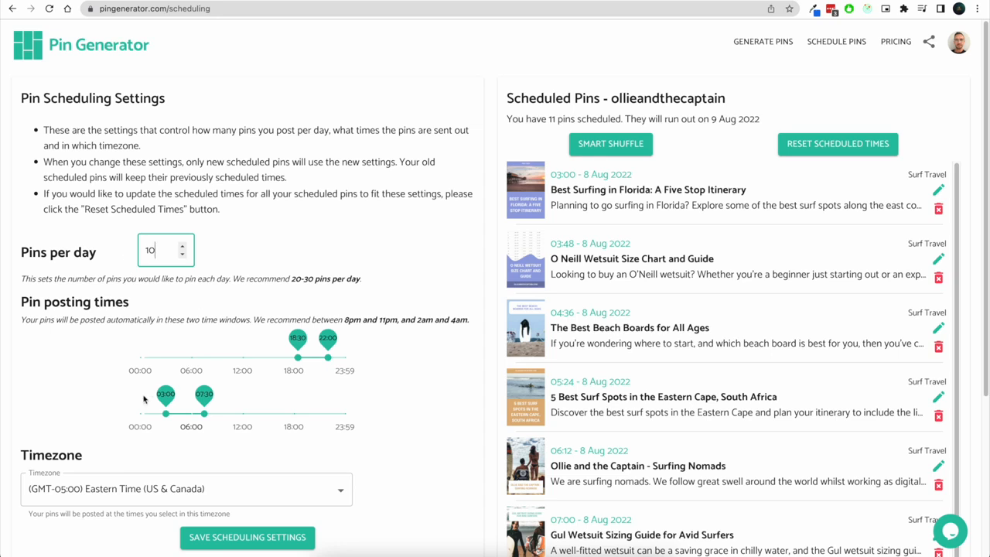
click(488, 203)
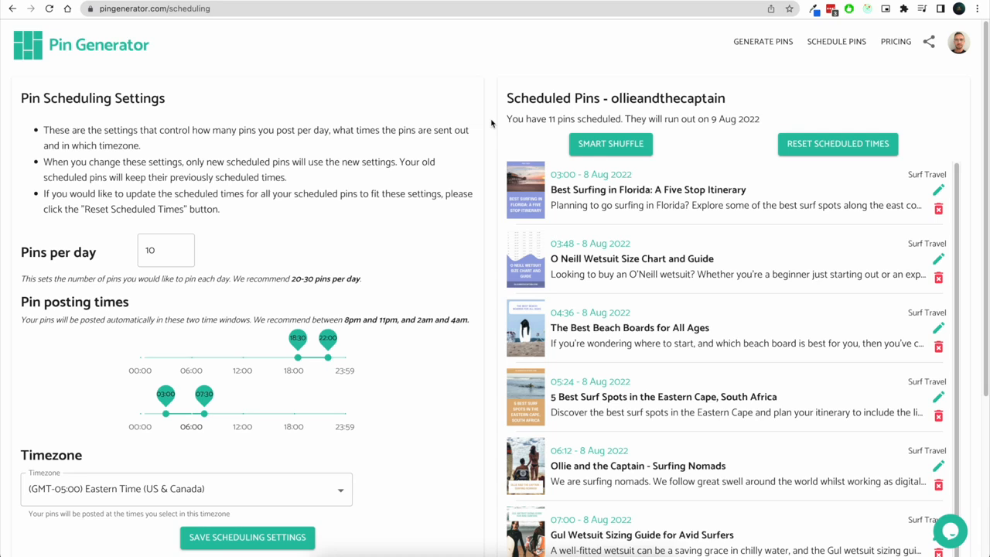
drag(175, 246, 124, 252)
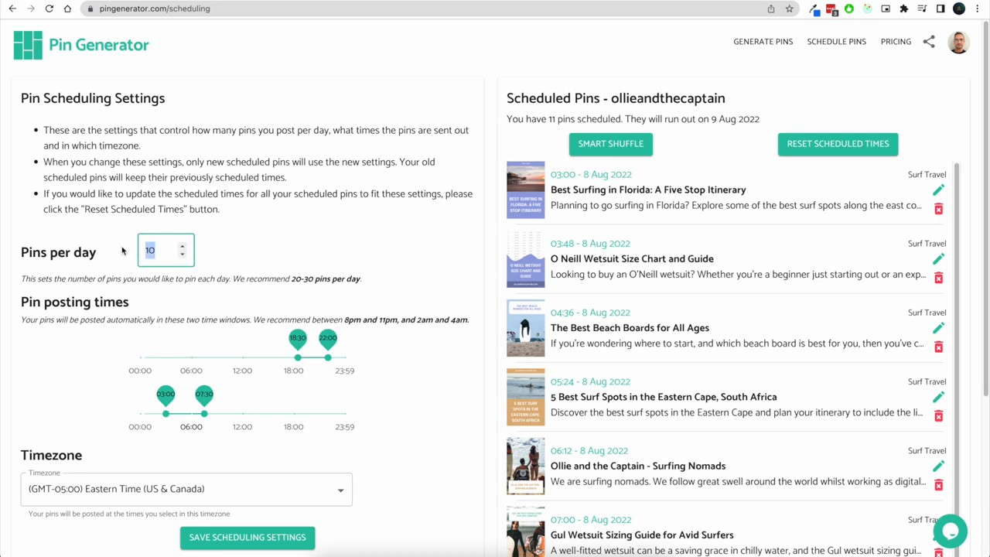
click(495, 204)
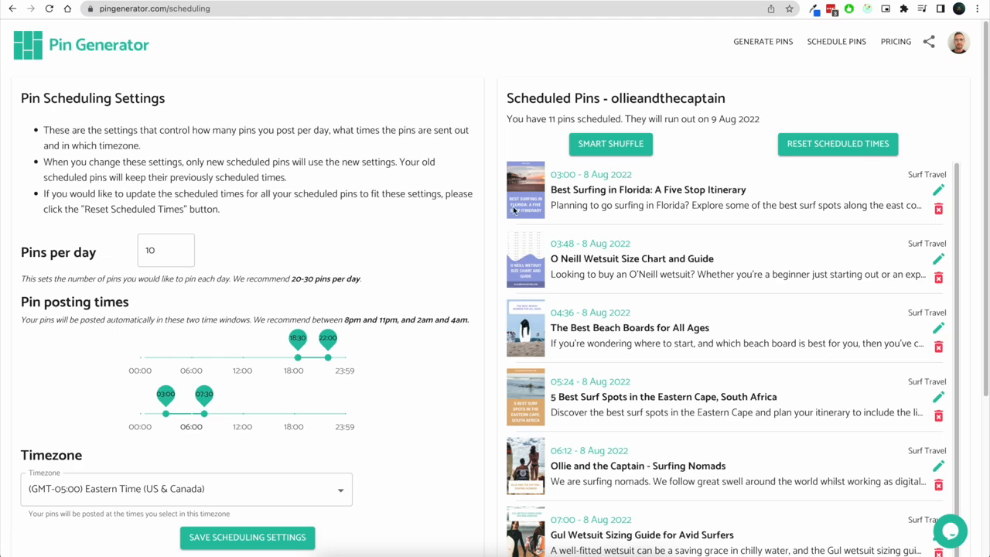
Return to pin generation and expand the Colors and Font section to review it, then collapse it
click(762, 45)
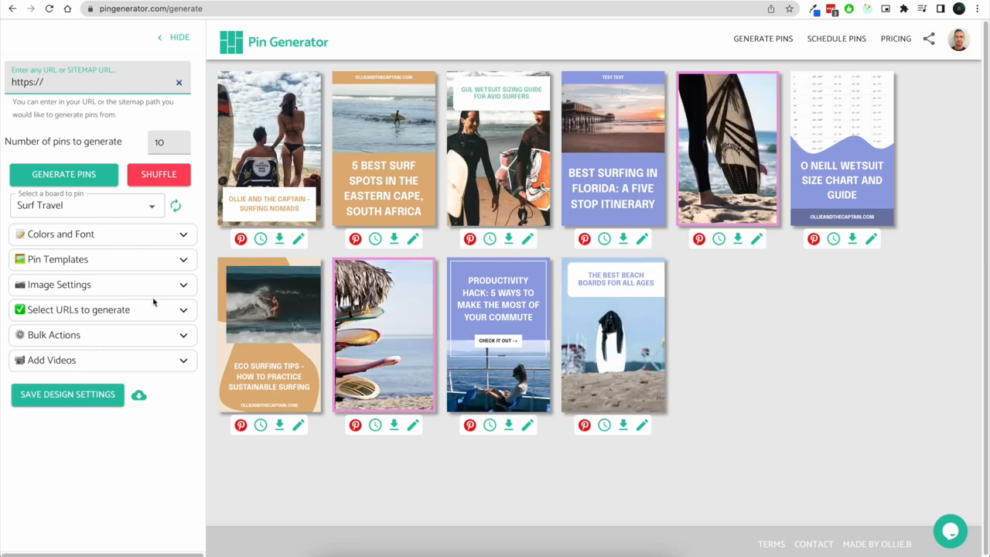
click(172, 234)
click(172, 234)
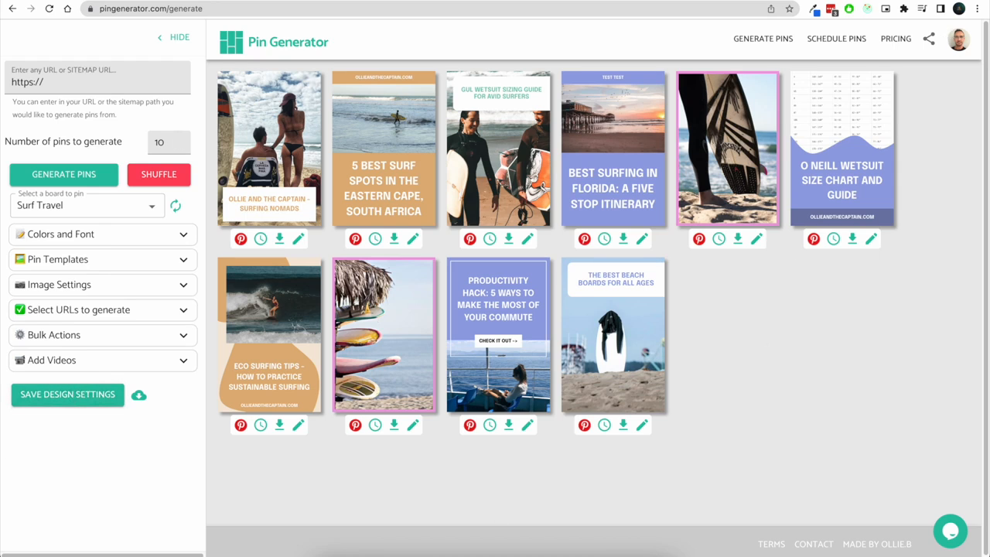
click(118, 233)
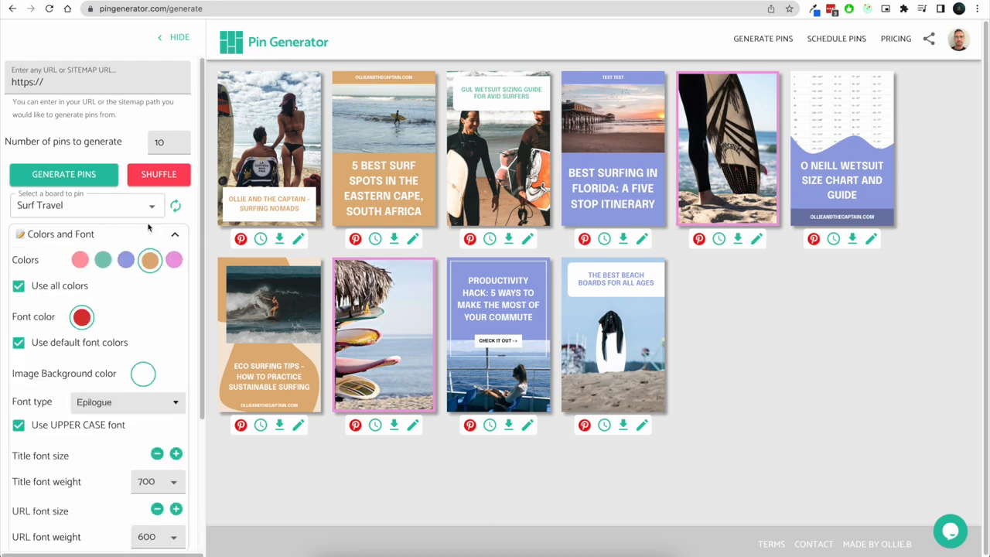
click(175, 234)
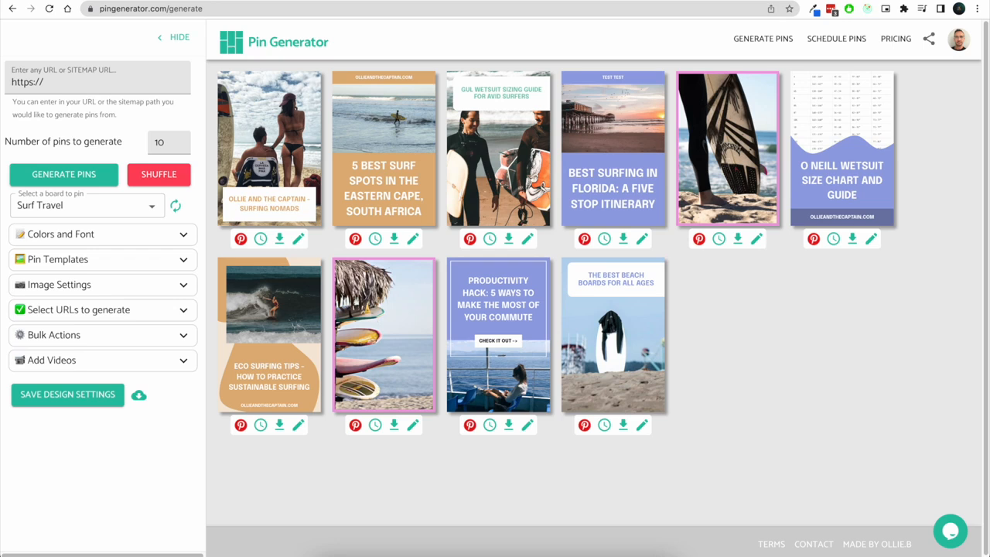
Open the Pin History page and review the previously created pins
mouse_move(956, 41)
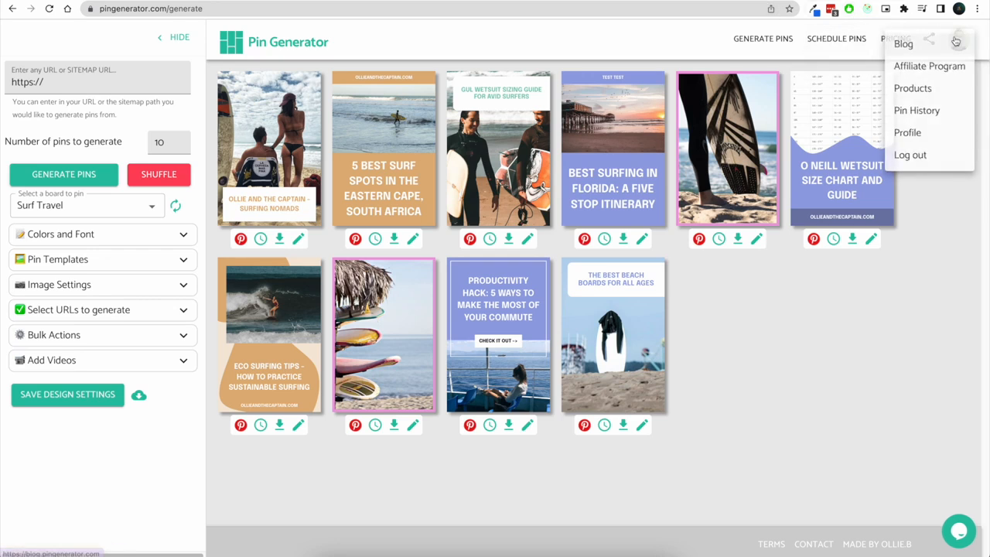
click(945, 116)
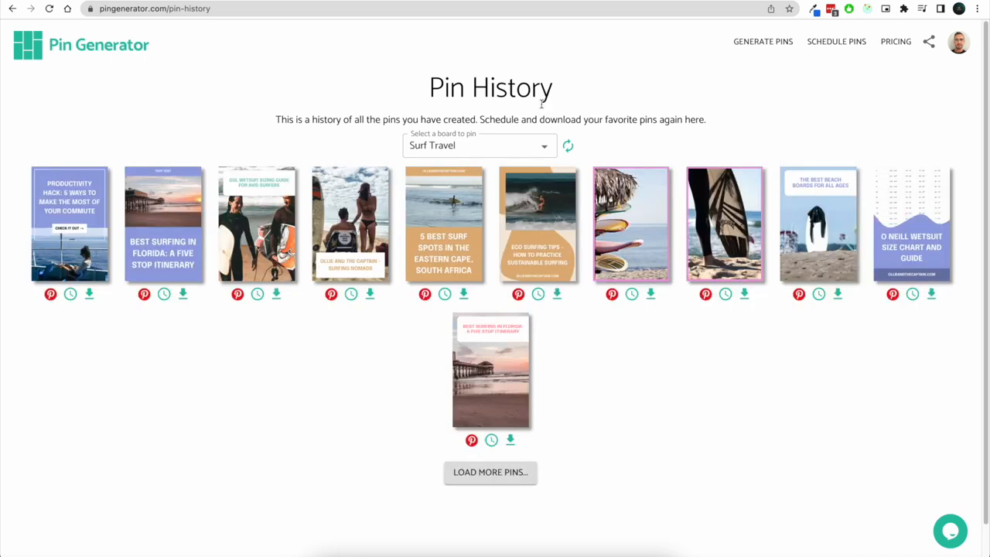
drag(430, 88, 518, 90)
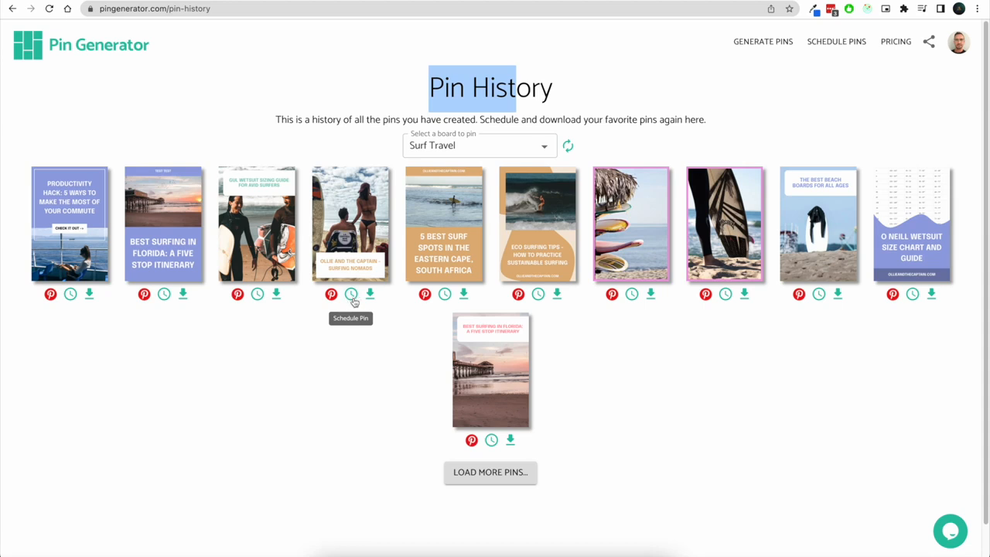
click(901, 93)
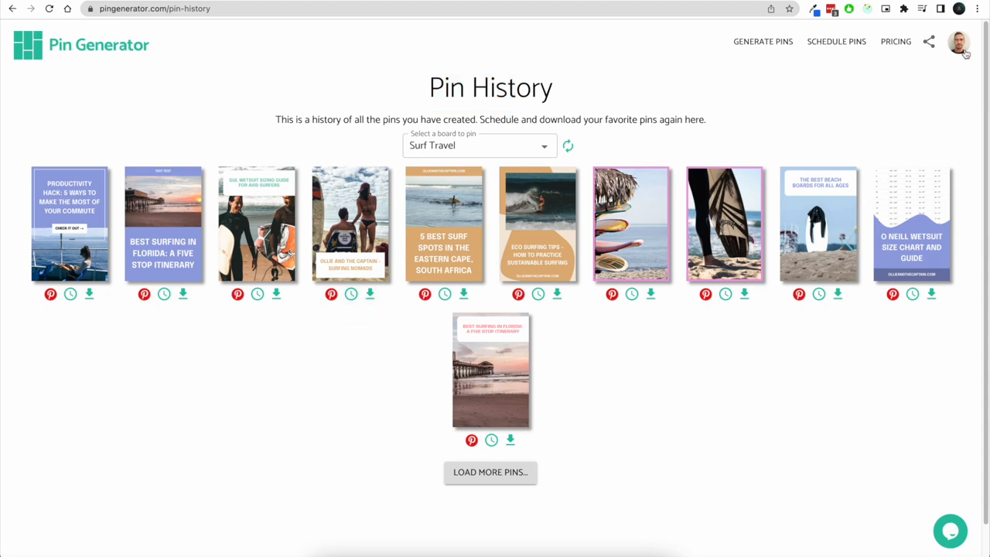
Open the profile page, review the favourite websites, and select giftsforkevin as the Pinterest profile to pin to
click(959, 42)
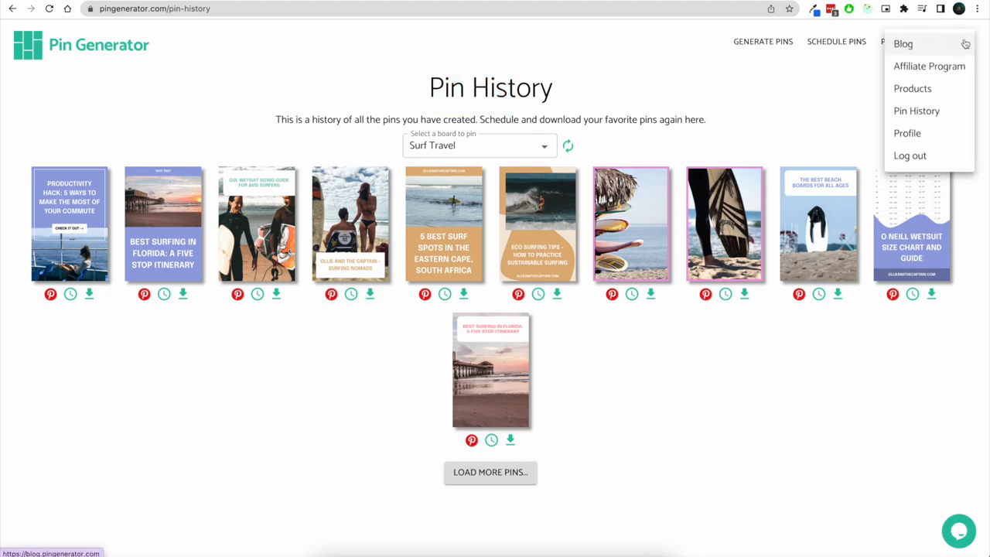
click(936, 131)
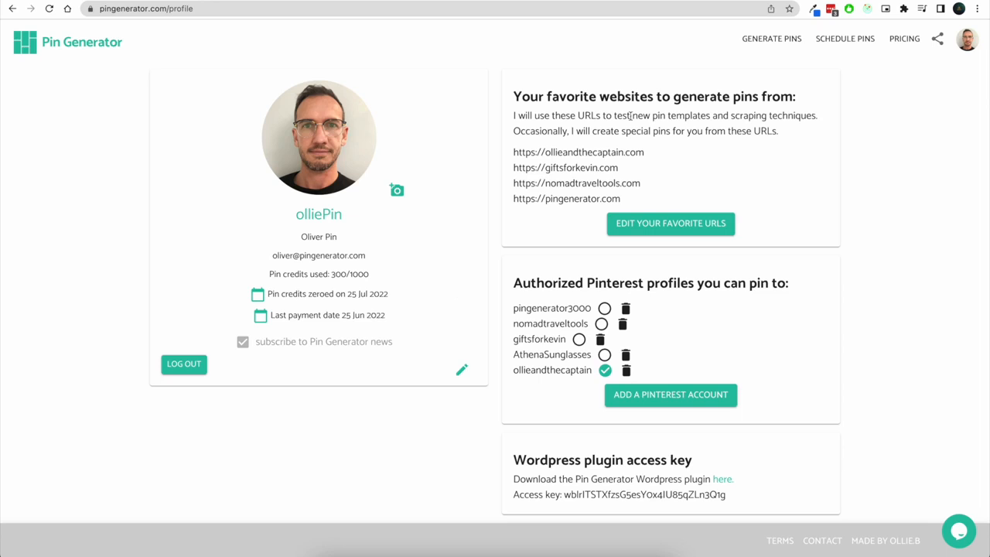
drag(520, 98, 811, 110)
drag(650, 198, 504, 160)
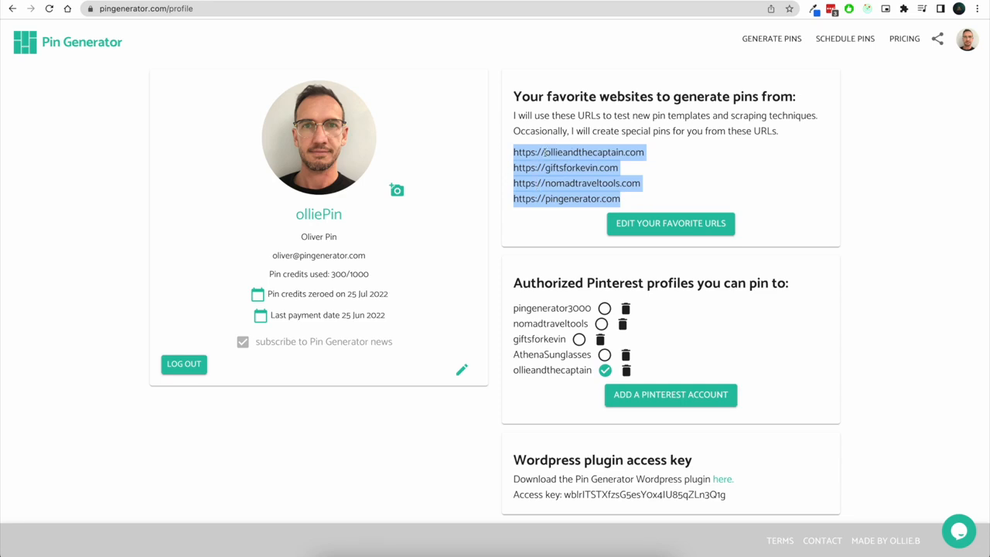
click(545, 153)
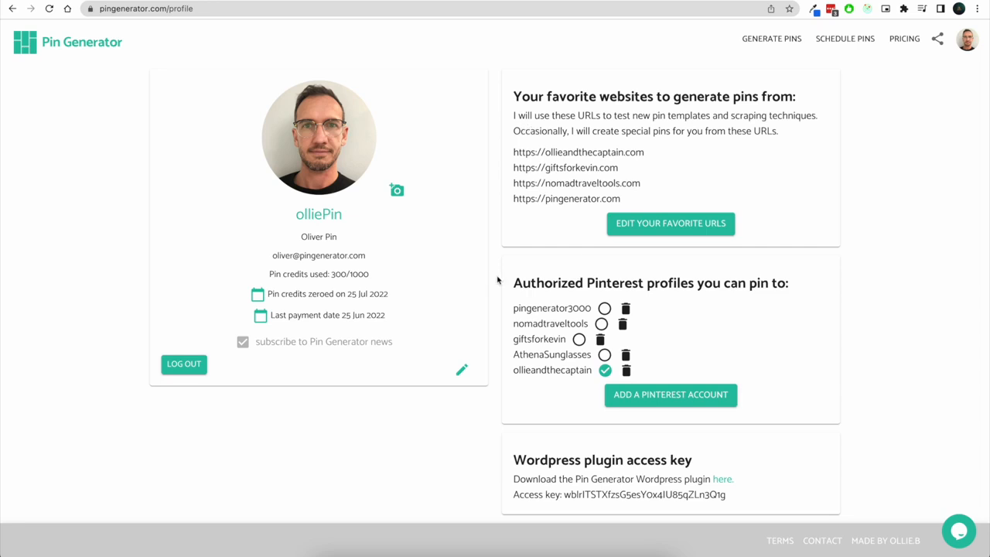
drag(516, 283, 788, 286)
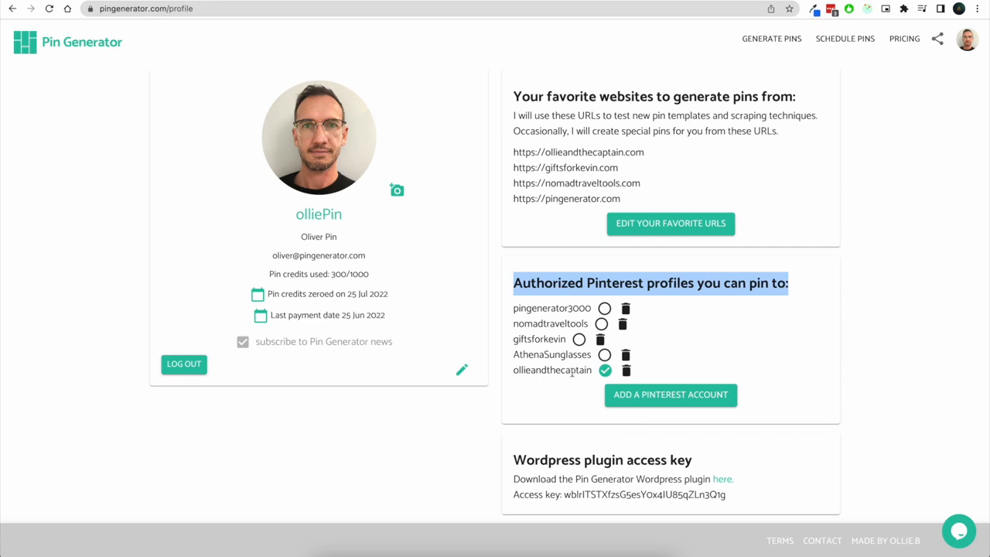
click(578, 339)
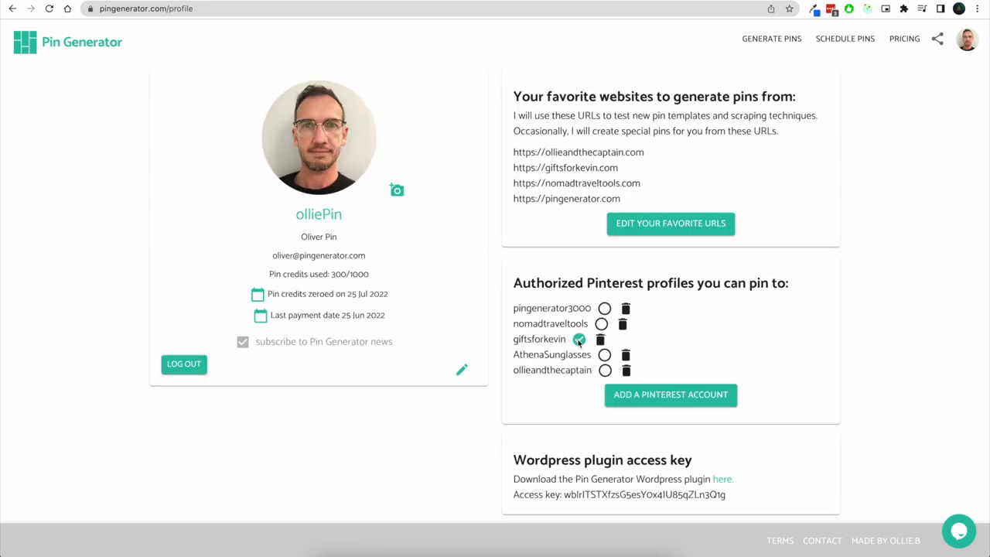
Return to pin generation and open the board list for the selected profile
click(760, 39)
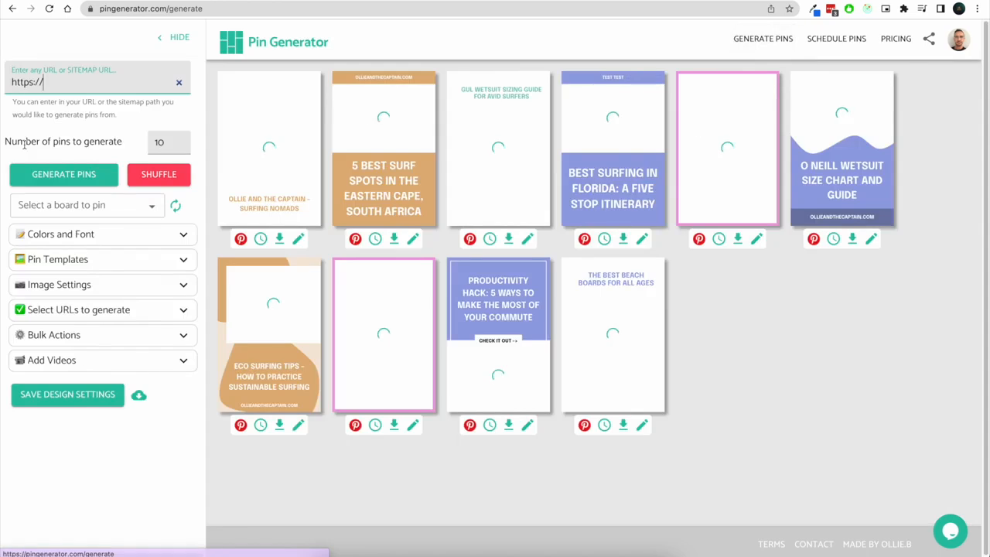
click(109, 204)
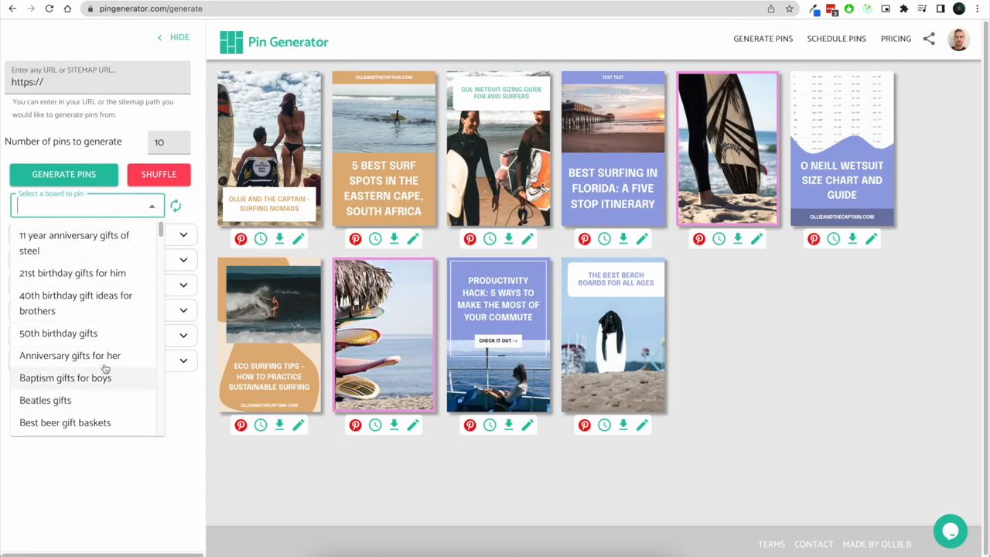
click(208, 211)
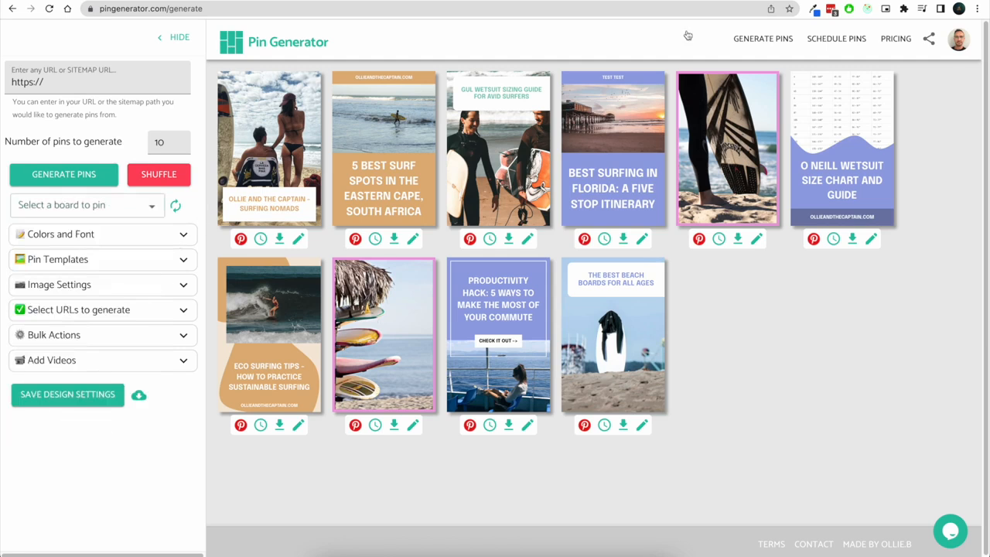
Open the profile page again and review the WordPress plugin access key section
click(958, 43)
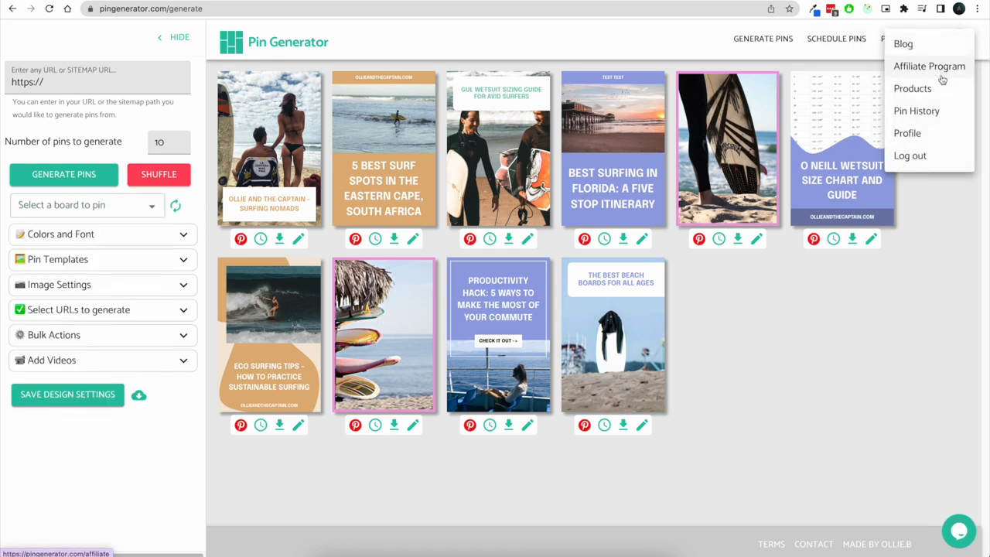
click(928, 138)
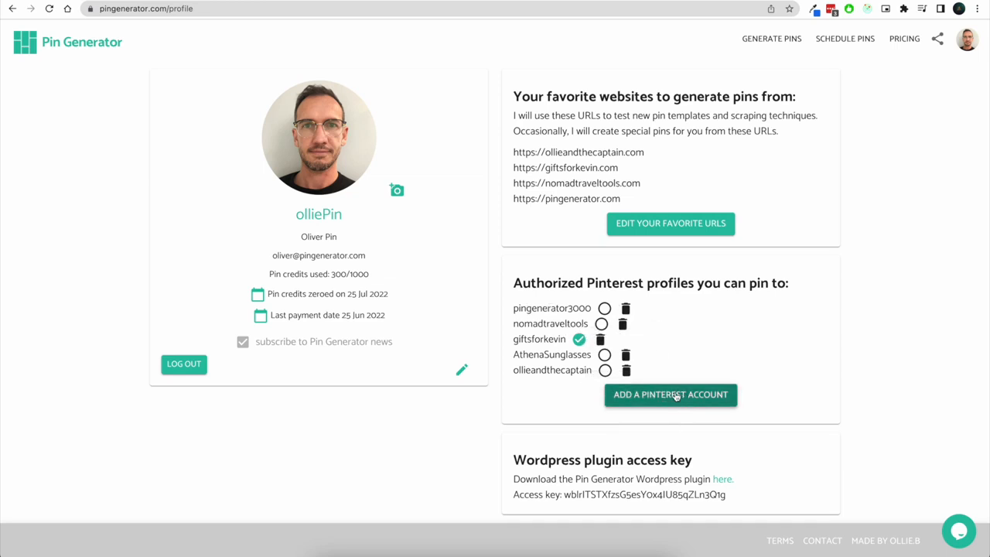
drag(515, 459, 688, 461)
drag(765, 494, 565, 497)
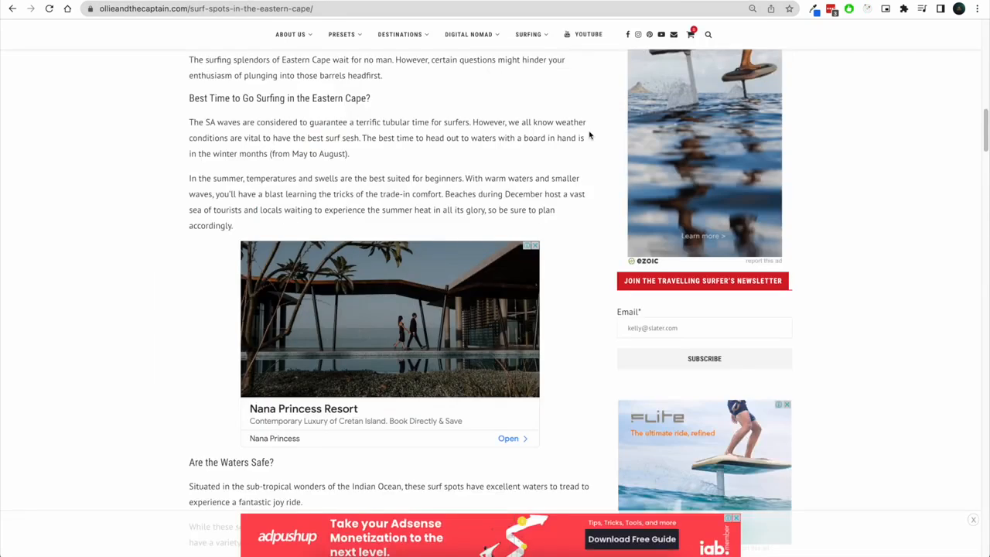
Browse the blog articles on the ollieandthecaptain and giftsforkevin sites that contain generated pins
scroll(590, 132, down, 10)
scroll(546, 194, up, 5)
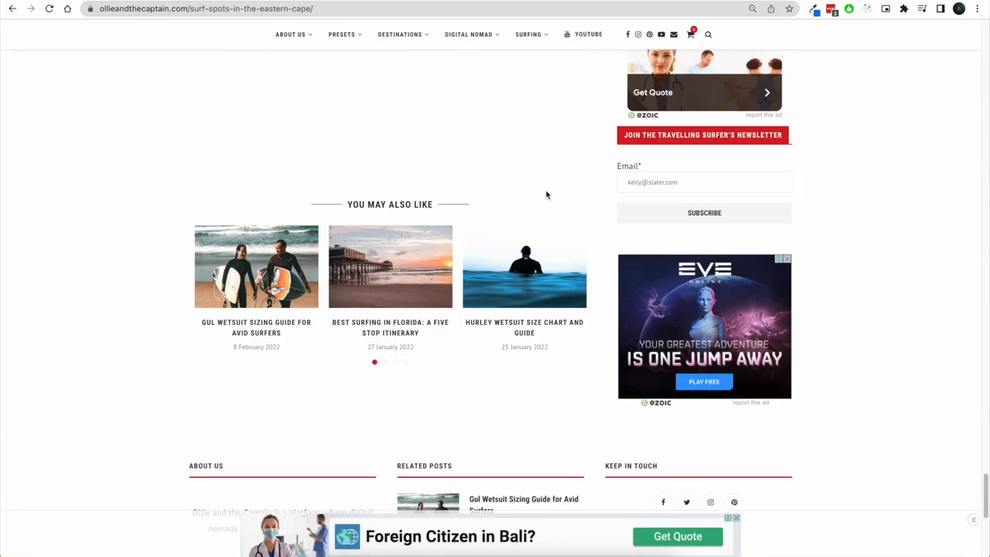
scroll(549, 198, up, 10)
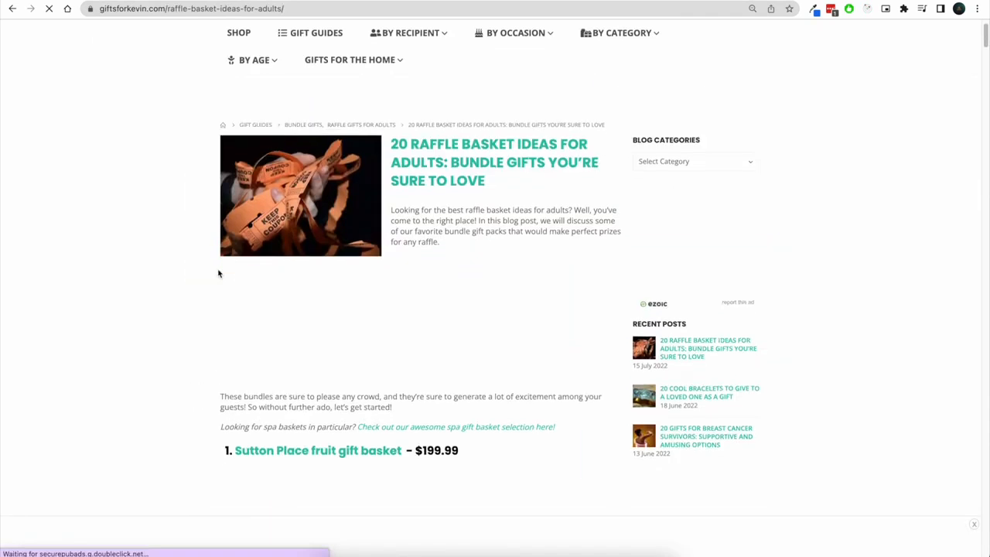
scroll(466, 400, down, 15)
scroll(437, 373, down, 20)
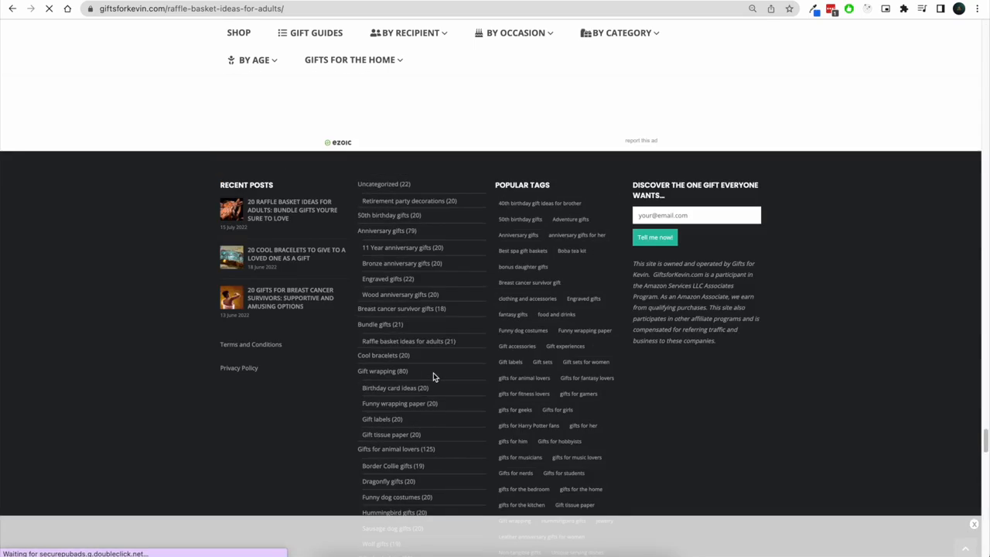
scroll(433, 377, up, 5)
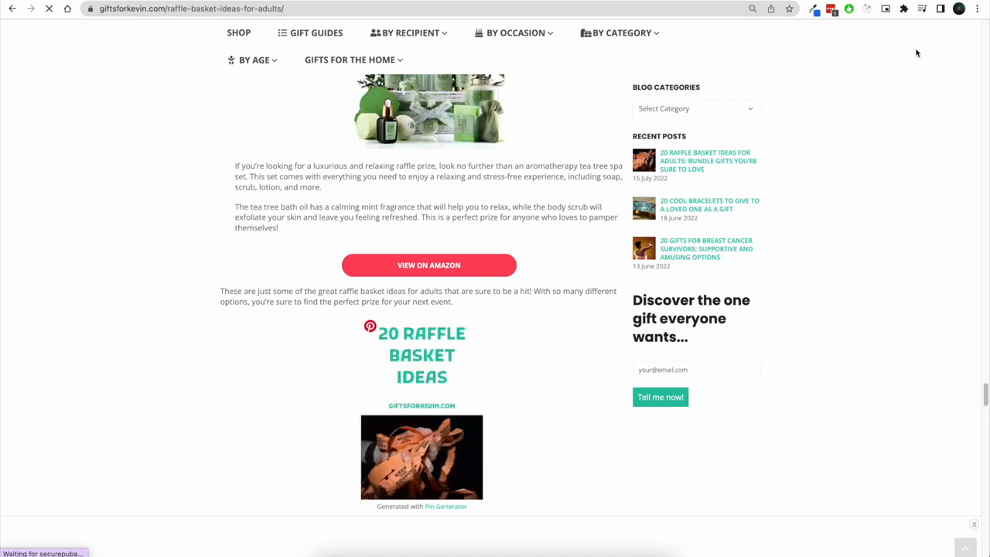
Open the Products page and review the authorized Etsy and Shopify shops and the imported product list
scroll(286, 227, down, 1)
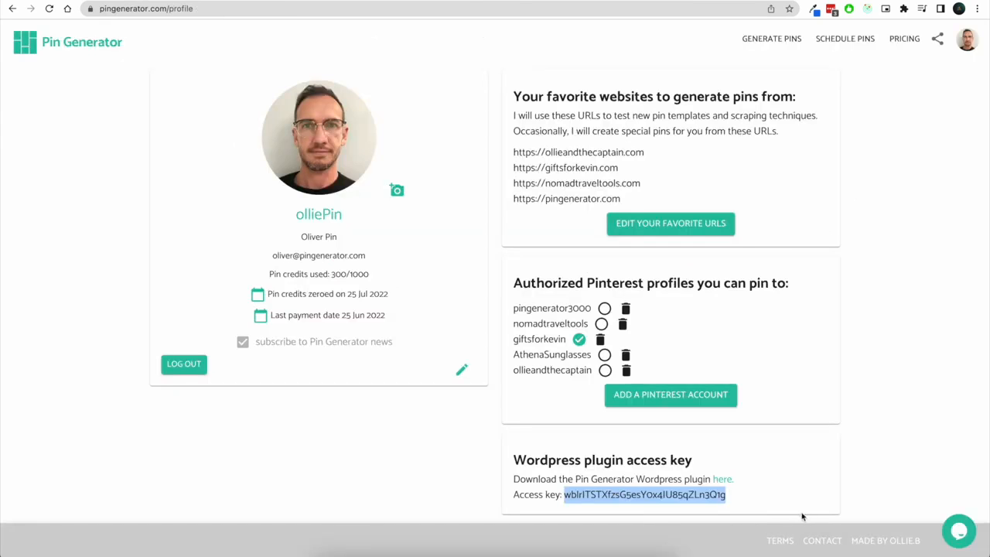
click(868, 150)
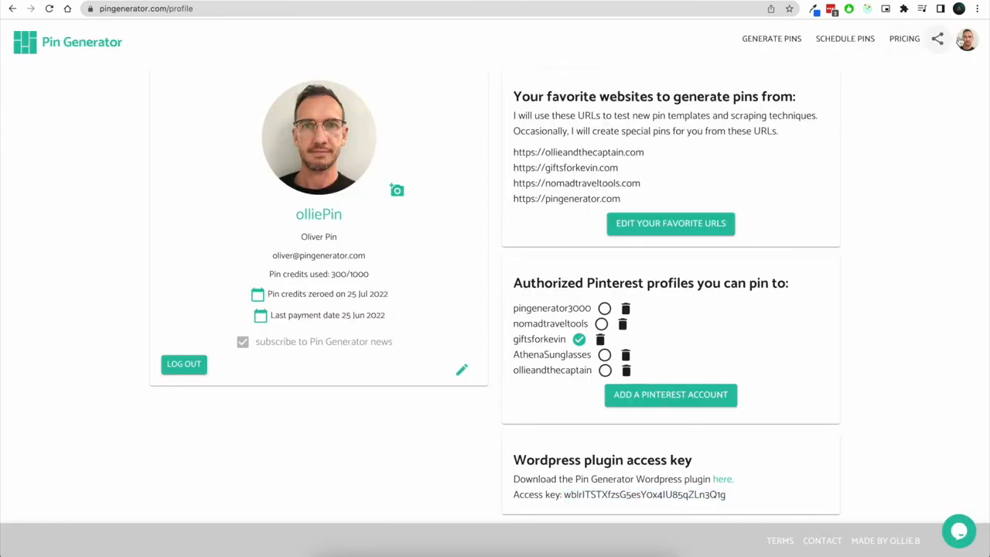
click(966, 40)
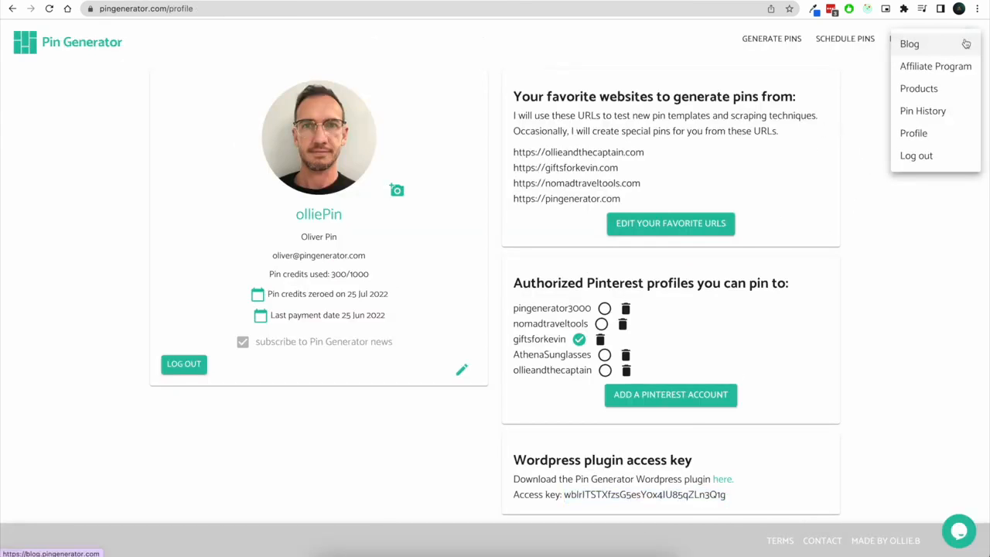
click(921, 89)
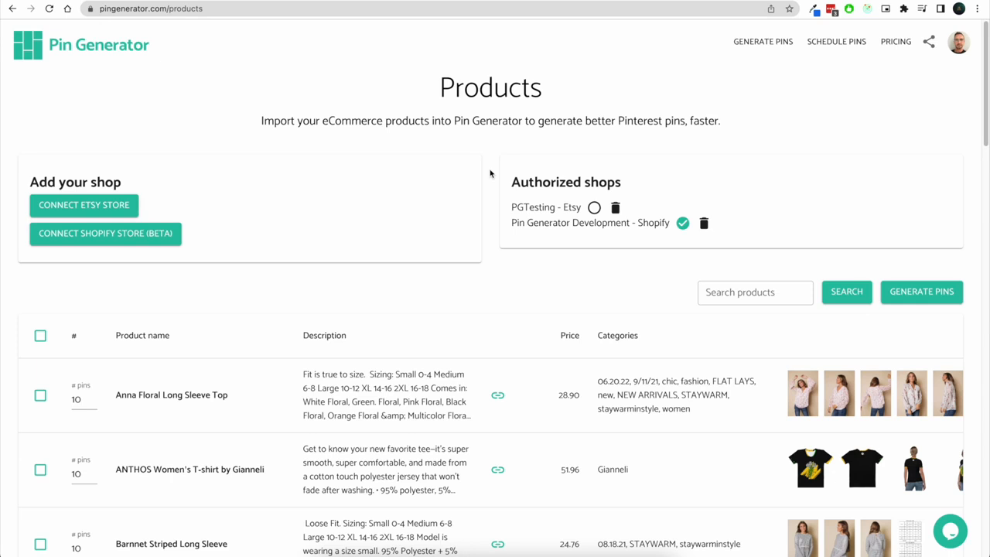
scroll(490, 173, down, 1)
scroll(490, 174, up, 1)
drag(511, 207, 581, 209)
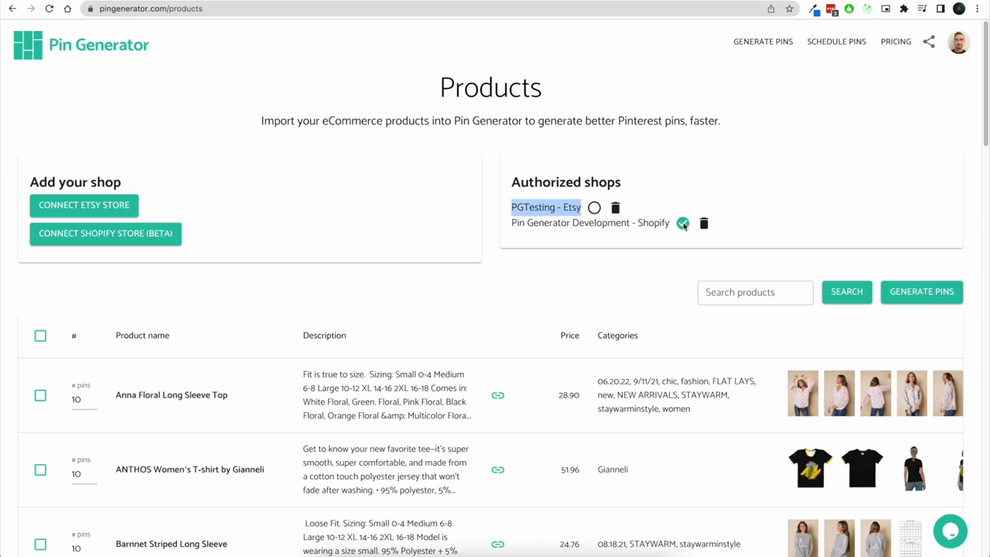
Select the Anna Floral, ANTHOS and Barnnet products and generate pins from them
scroll(660, 278, down, 2)
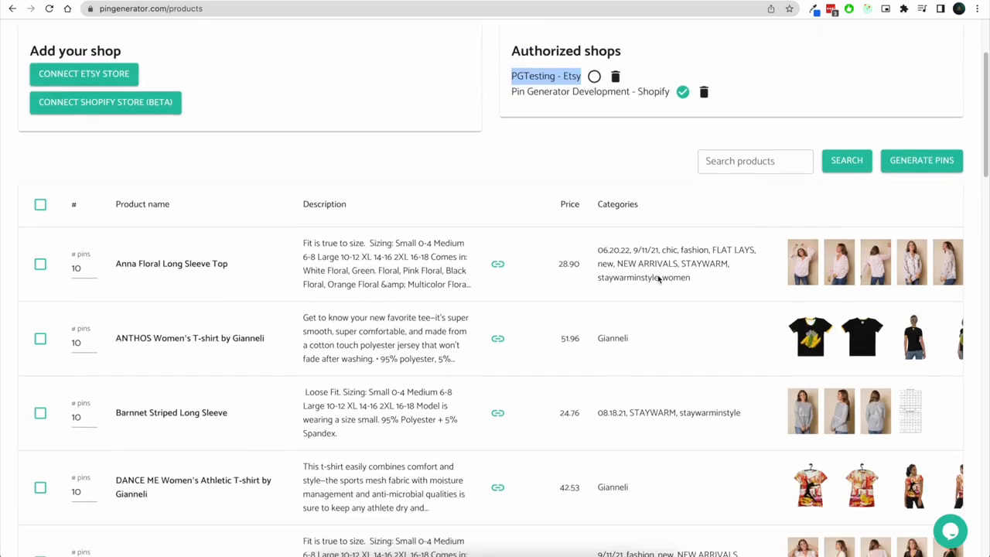
scroll(561, 316, down, 3)
scroll(560, 334, up, 5)
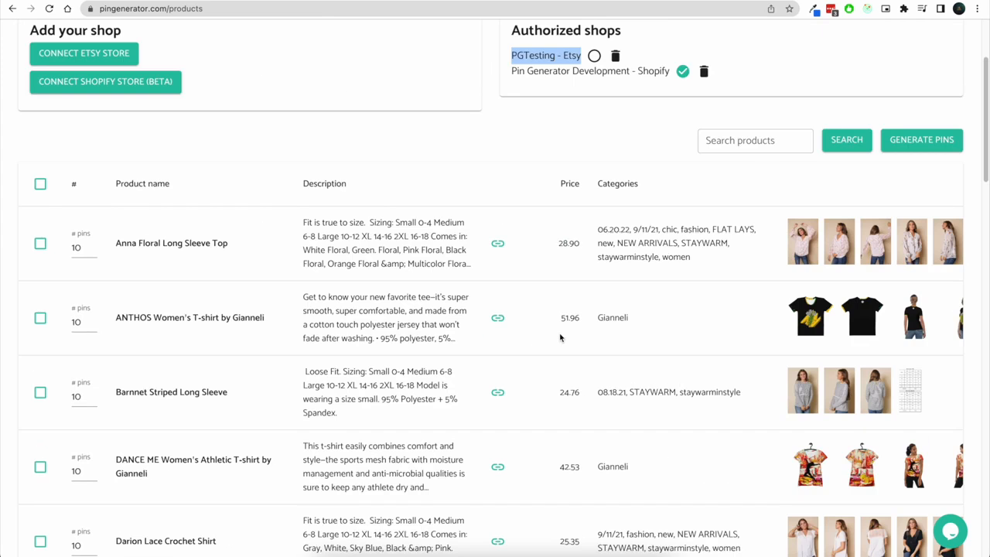
scroll(562, 329, down, 2)
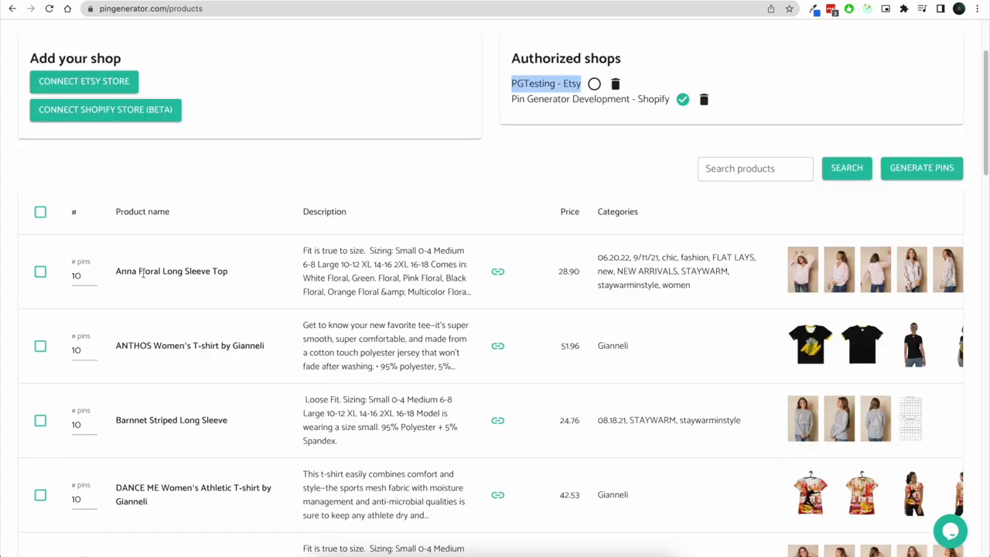
click(41, 271)
click(40, 346)
click(40, 420)
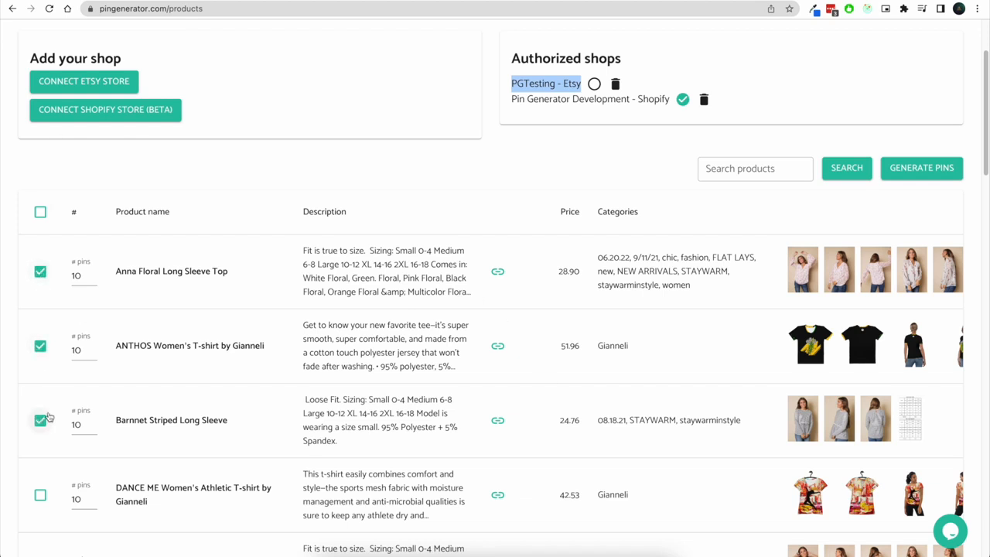
click(917, 172)
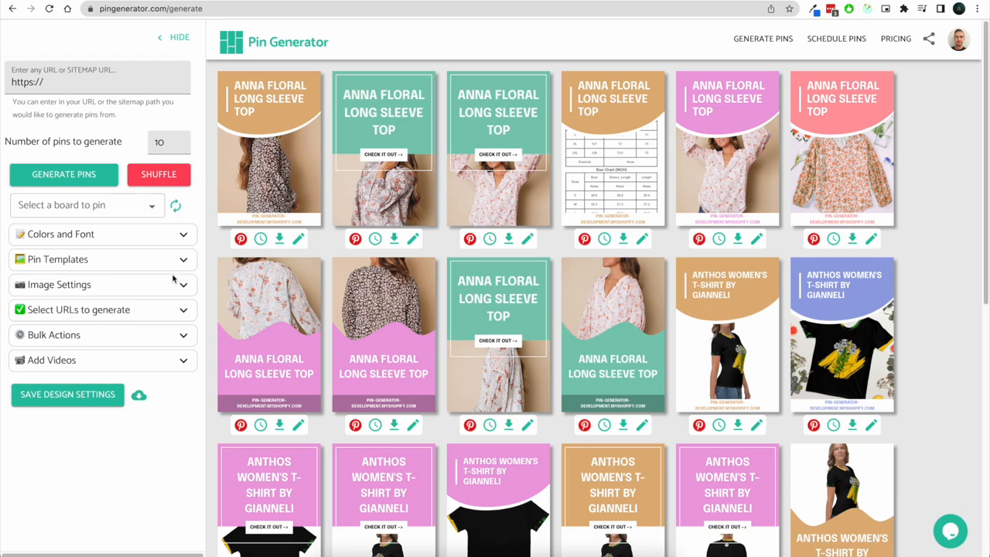
Turn on Randomize templates under Pin Templates to regenerate the product pins with varied designs
click(183, 265)
click(19, 280)
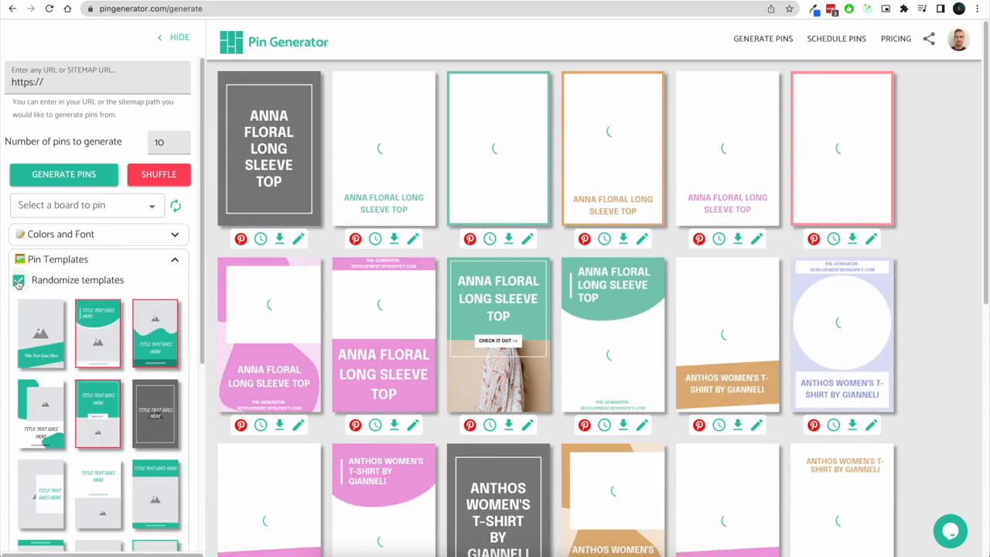
click(177, 259)
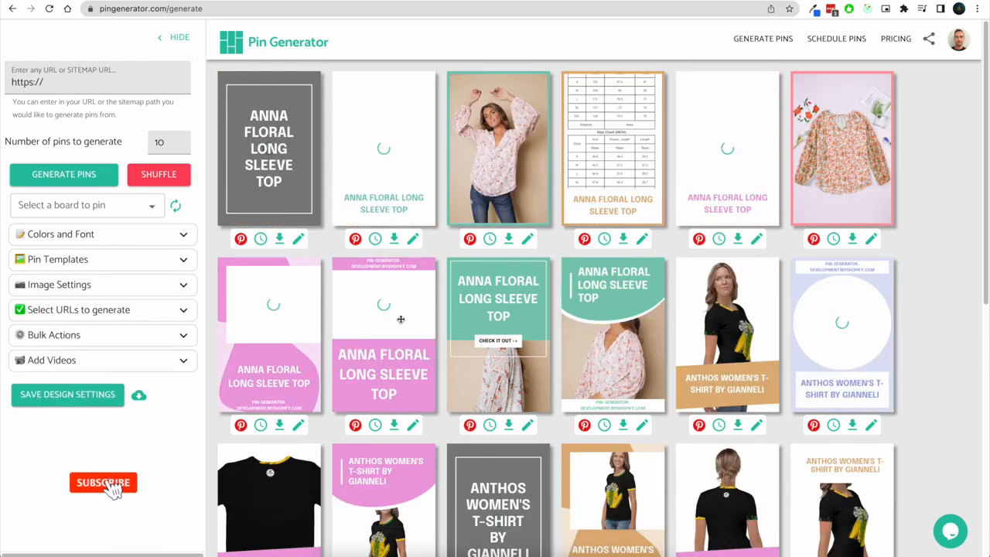
scroll(379, 443, down, 6)
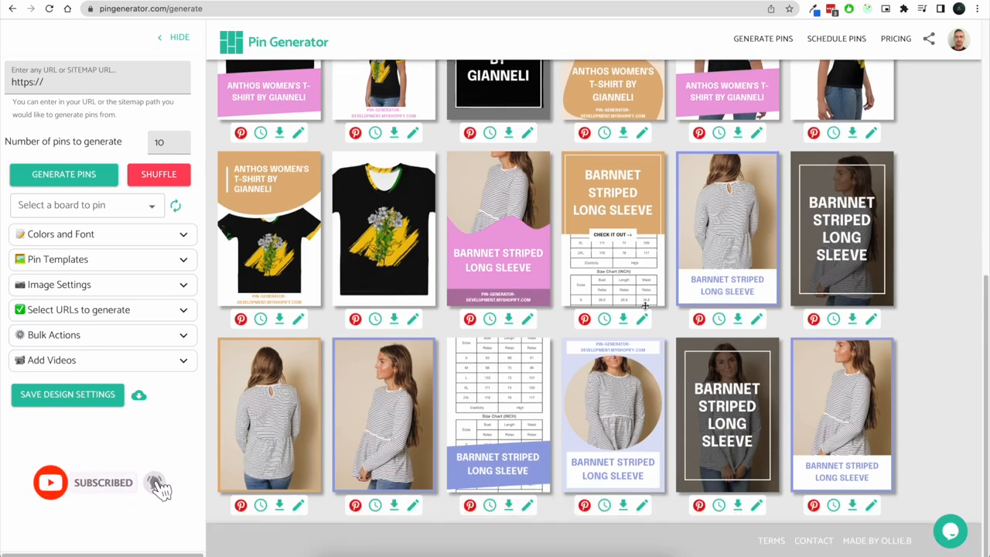
scroll(780, 310, up, 6)
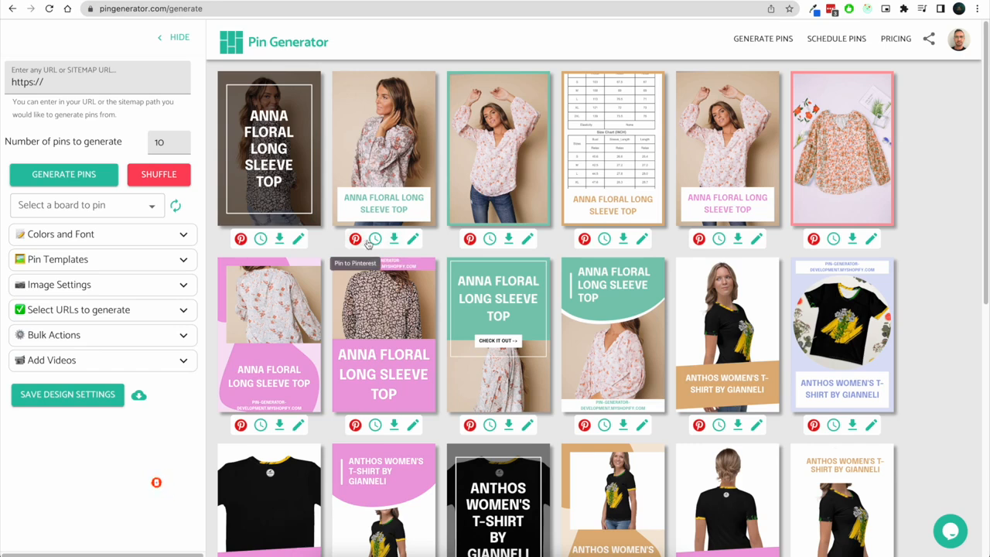
Navigate through the account menu back to Products and on to the Affiliate Program page
click(959, 43)
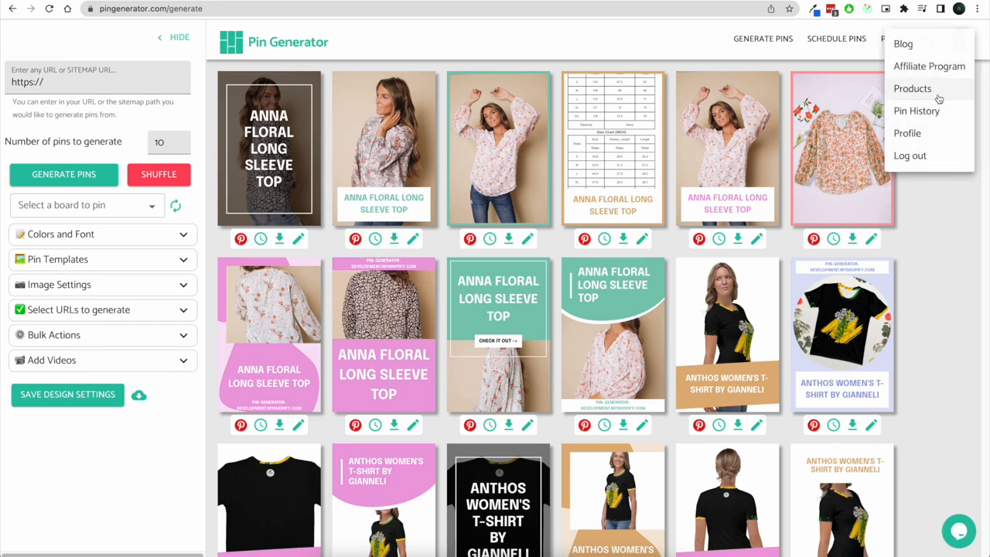
click(934, 95)
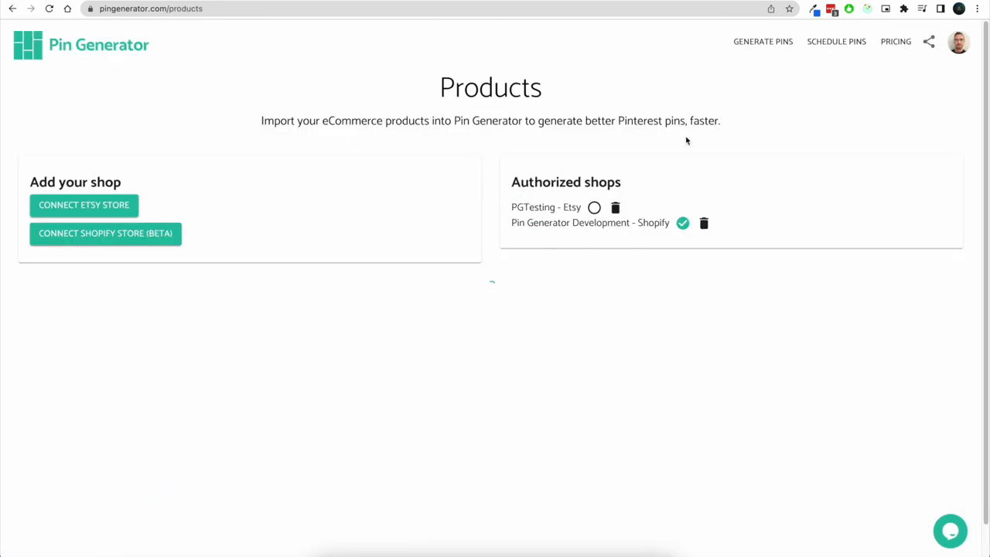
click(960, 43)
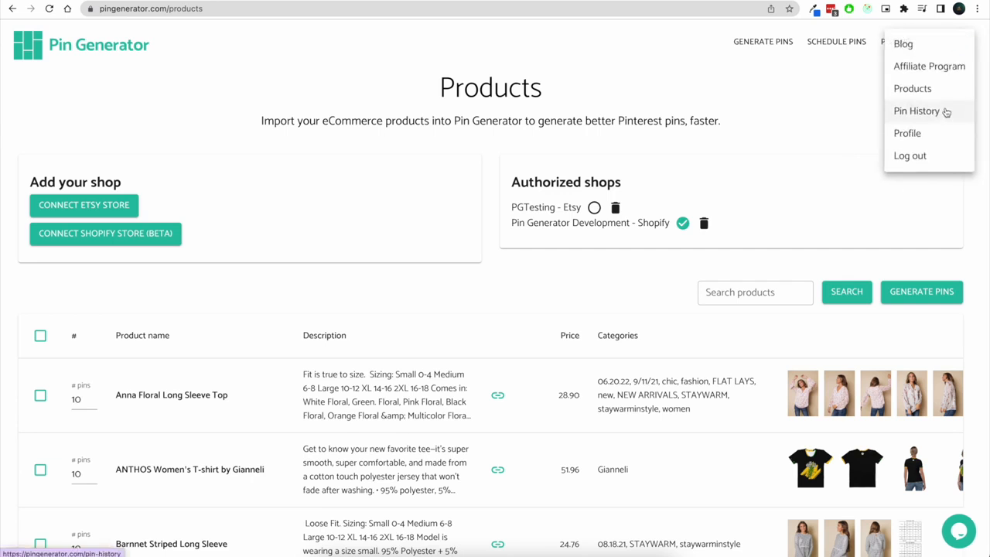
click(934, 67)
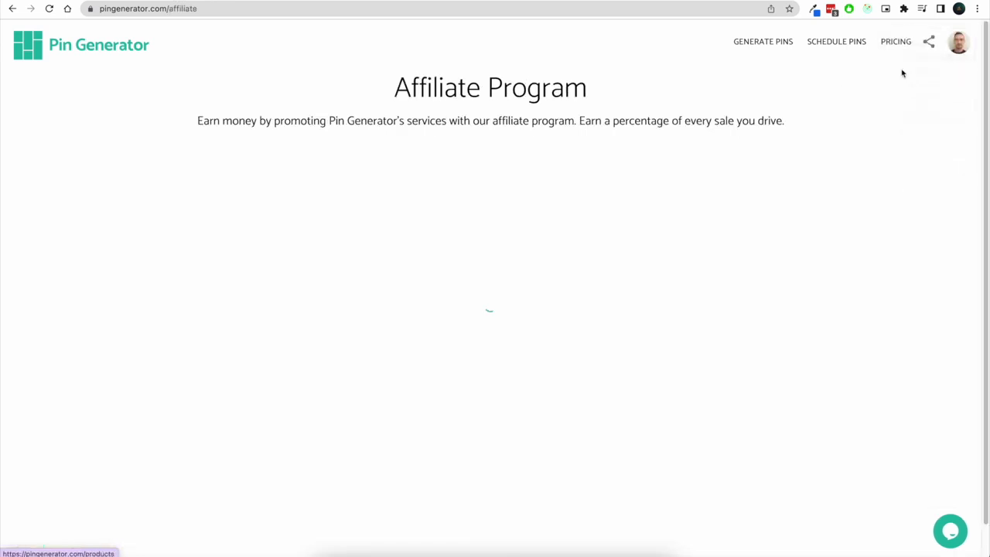
Review the affiliate details, statistics, sales, payouts and payment terms on the Affiliate Program page
scroll(400, 118, down, 1)
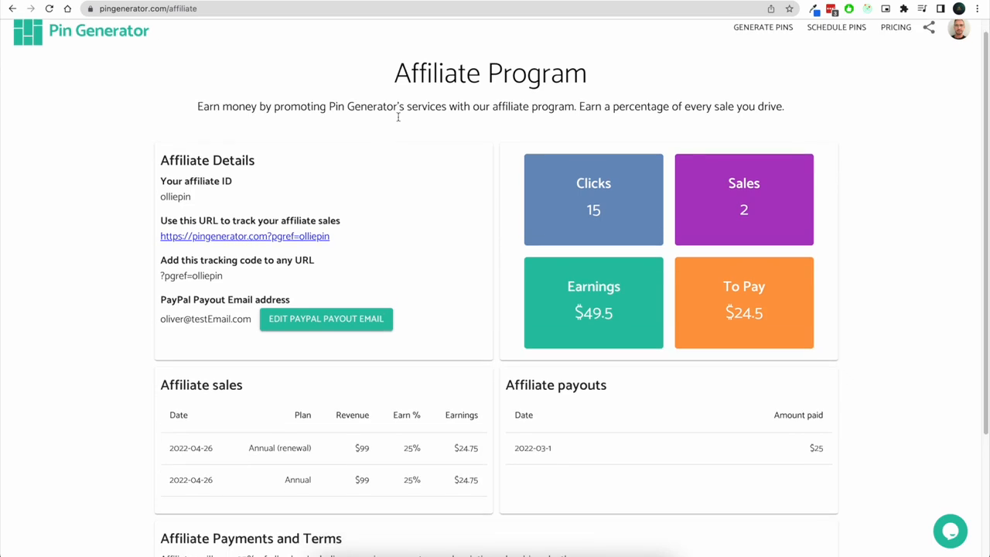
scroll(405, 137, up, 1)
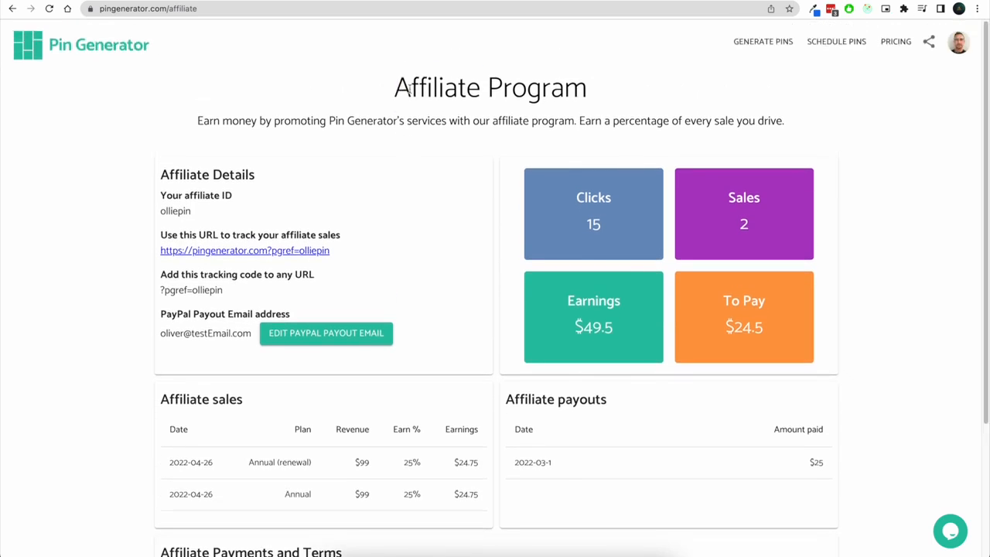
drag(396, 88, 608, 102)
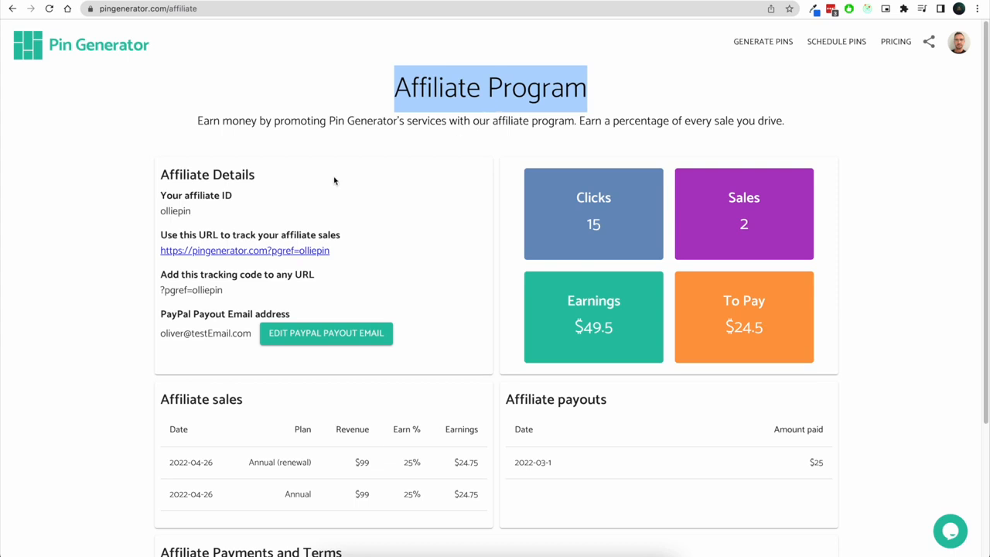
scroll(426, 170, down, 1)
scroll(497, 181, up, 1)
scroll(492, 190, down, 1)
scroll(493, 184, down, 4)
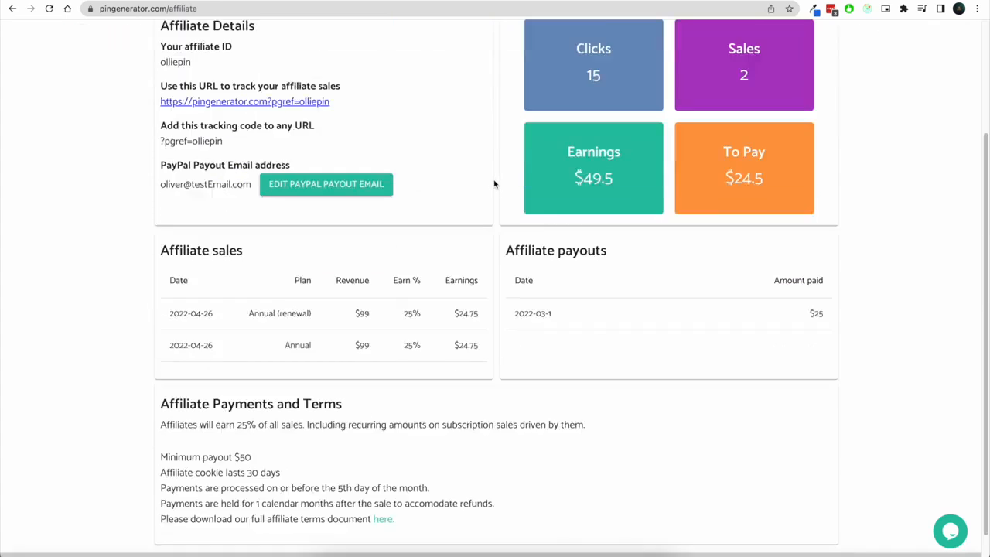
scroll(493, 183, up, 2)
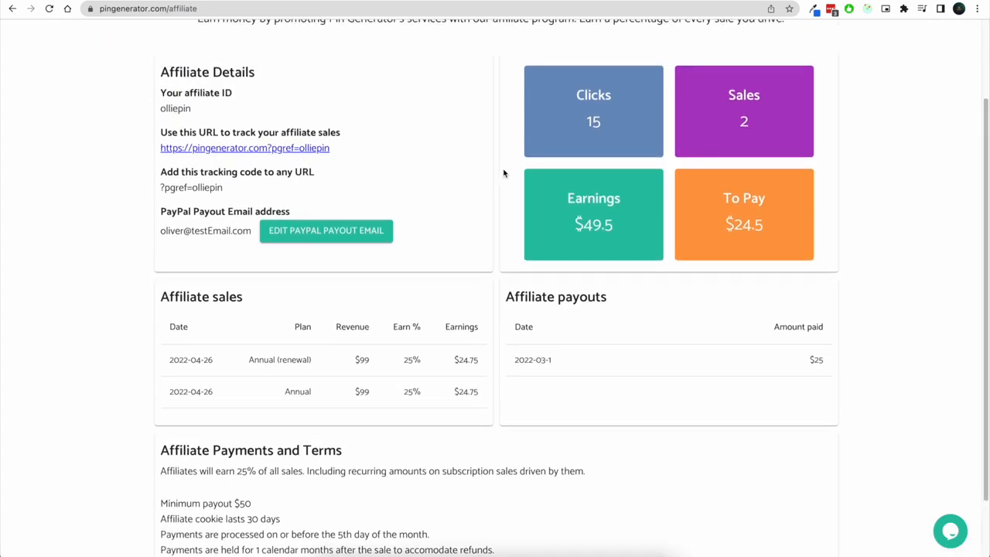
scroll(532, 379, up, 1)
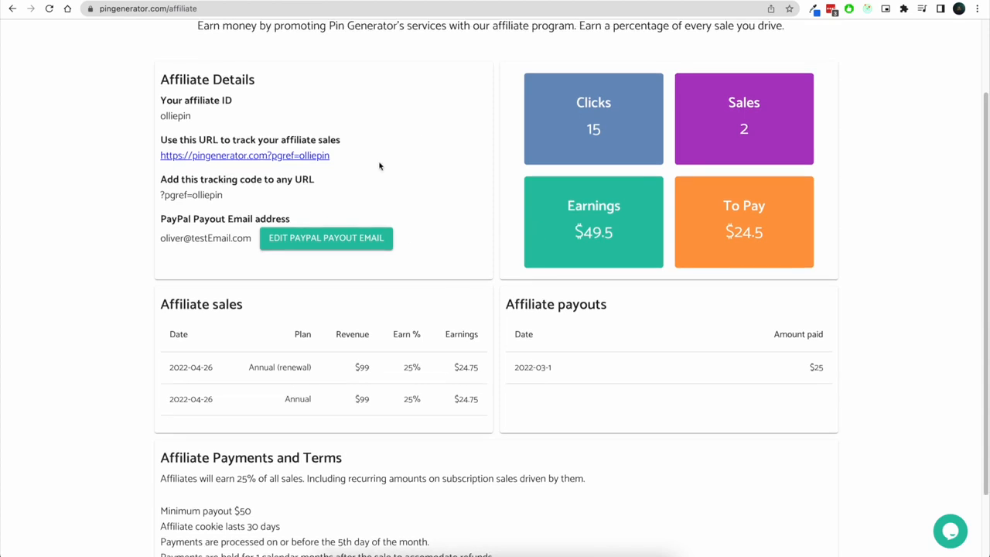
scroll(824, 336, up, 1)
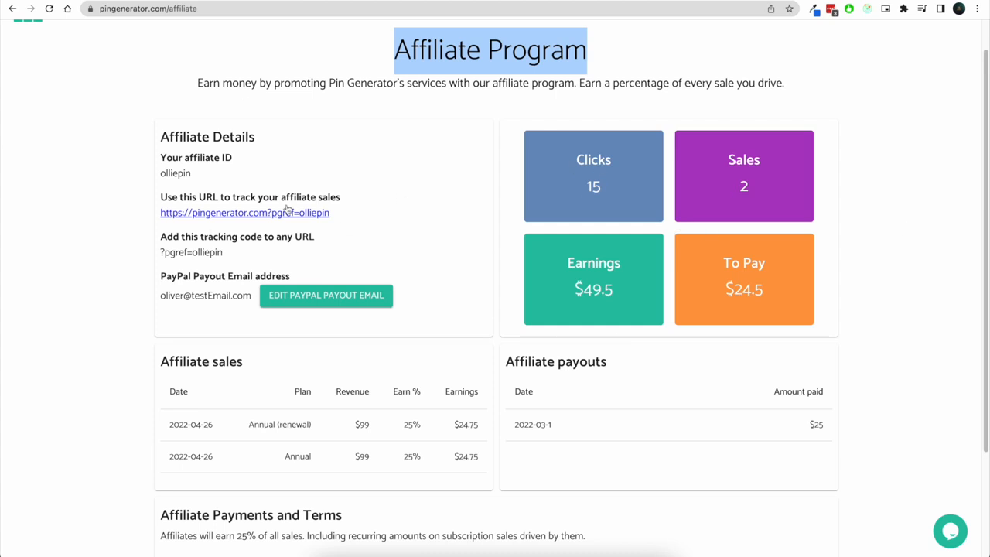
click(495, 139)
scroll(513, 203, down, 3)
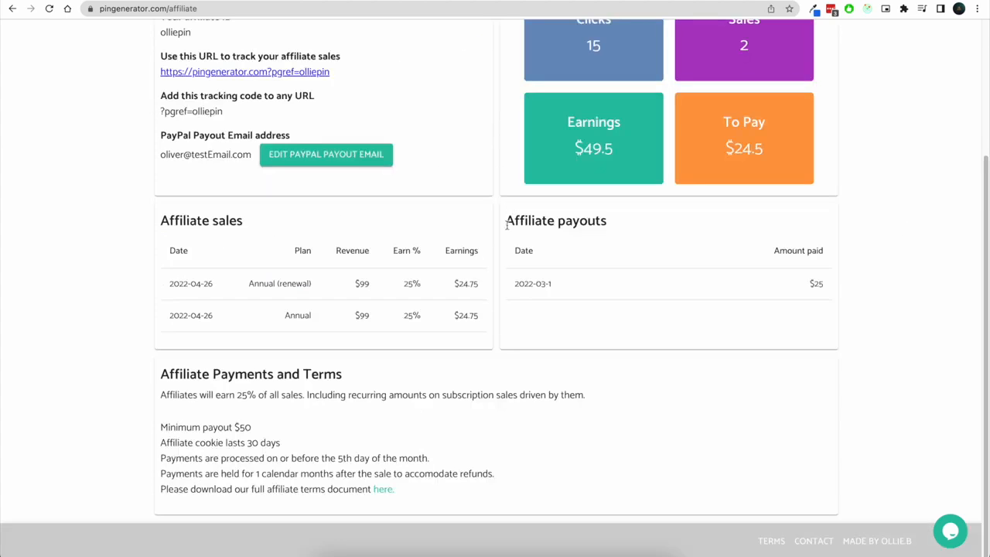
drag(222, 419, 526, 418)
scroll(596, 414, up, 4)
scroll(589, 194, down, 3)
scroll(572, 266, up, 3)
Go to the Pin Generator home page and open the Contact page
click(225, 8)
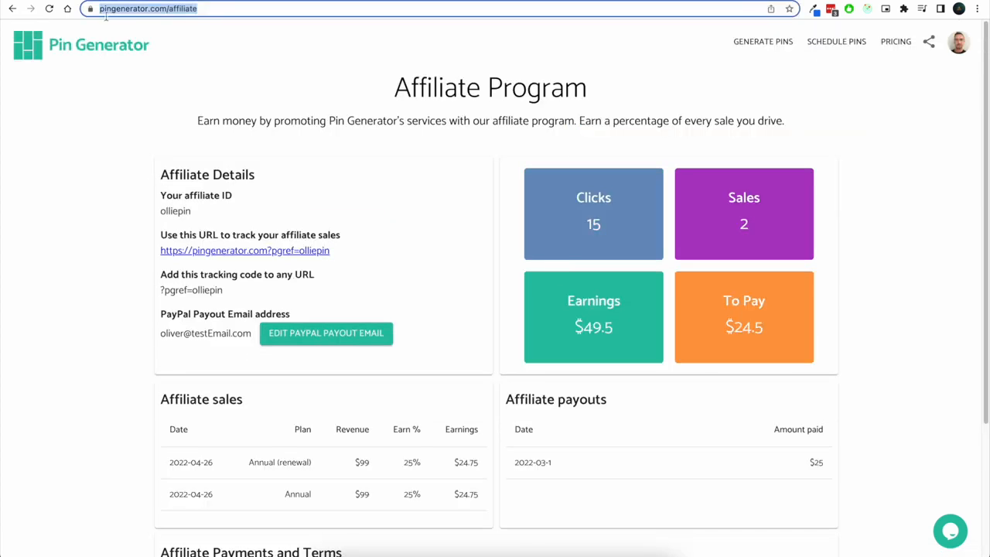
click(897, 104)
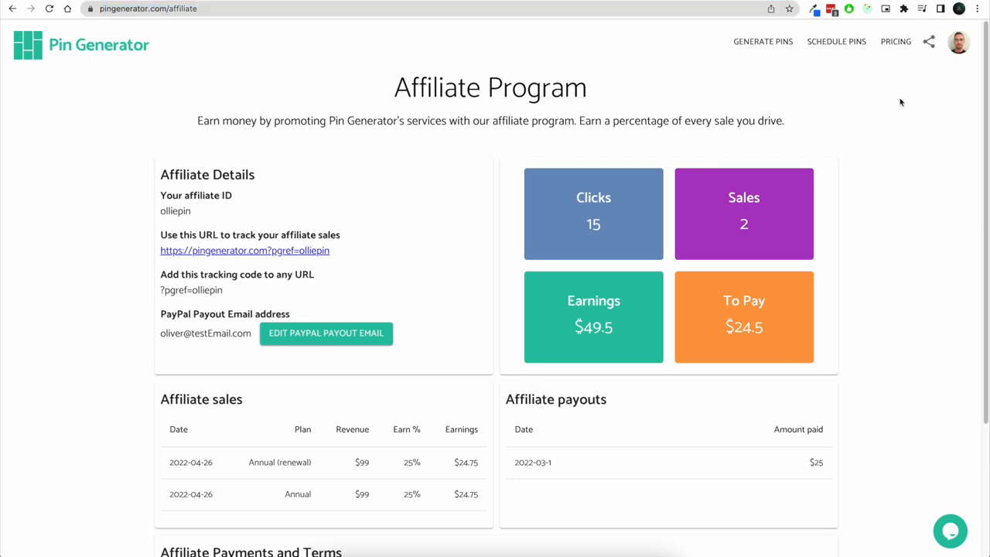
click(959, 44)
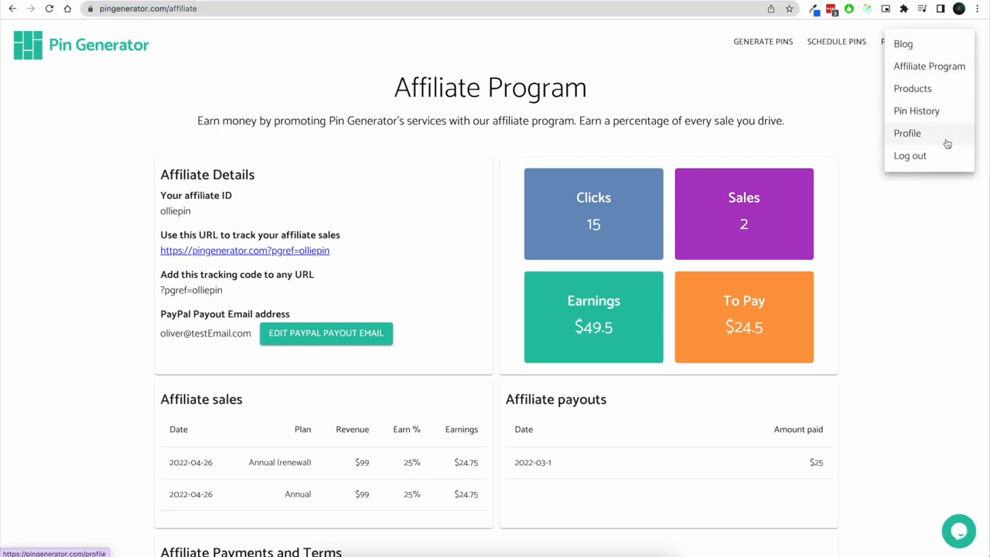
click(108, 54)
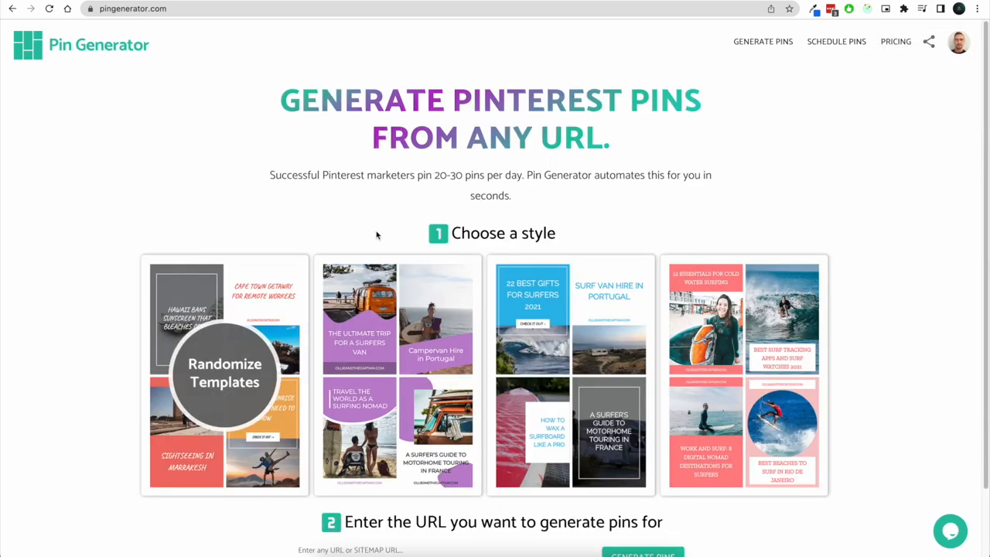
scroll(371, 268, down, 1)
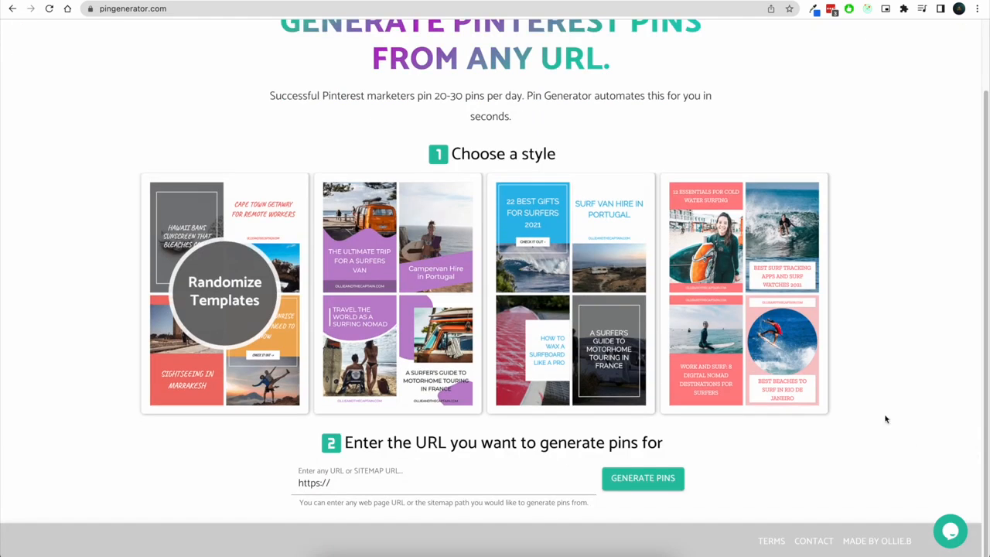
click(821, 543)
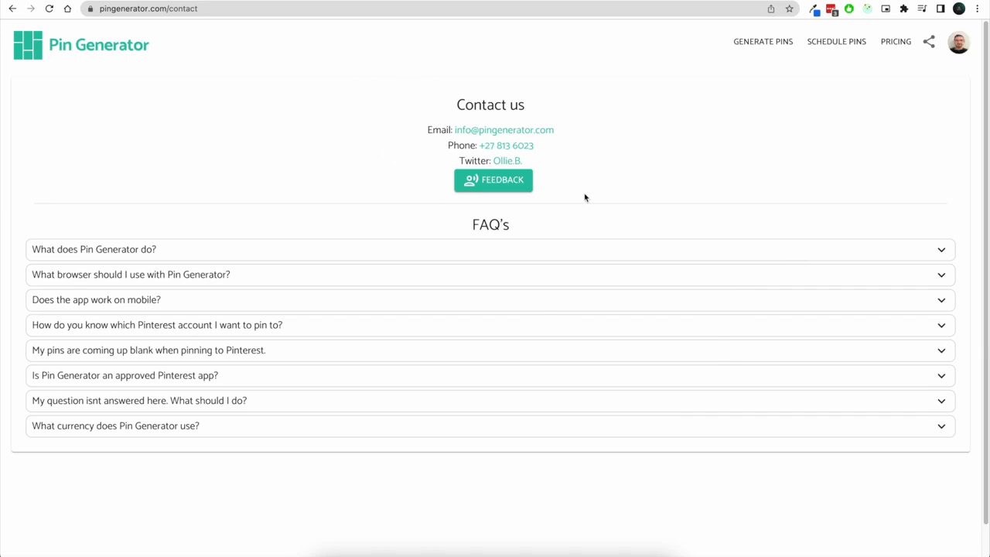
Open the feedback form and close it without submitting
click(511, 184)
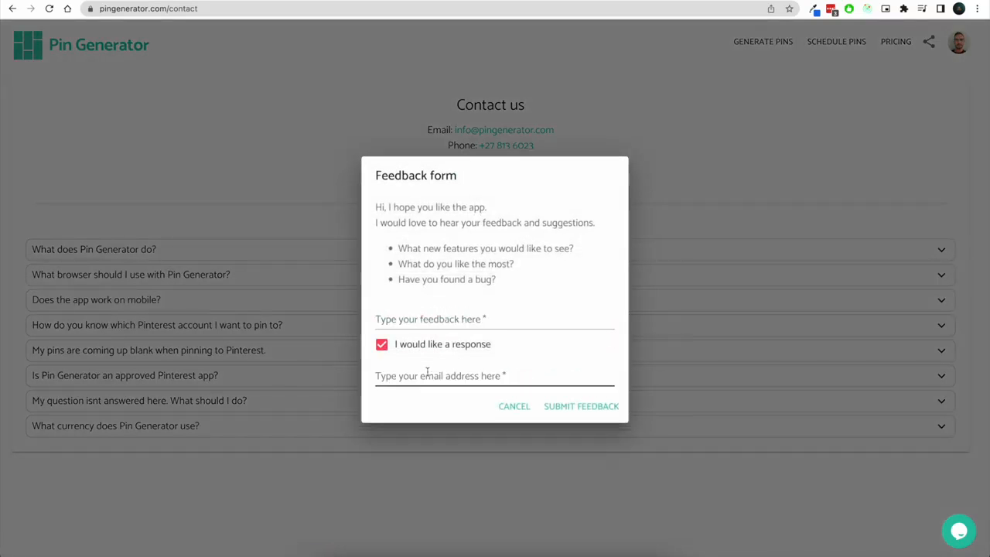
click(441, 345)
click(203, 140)
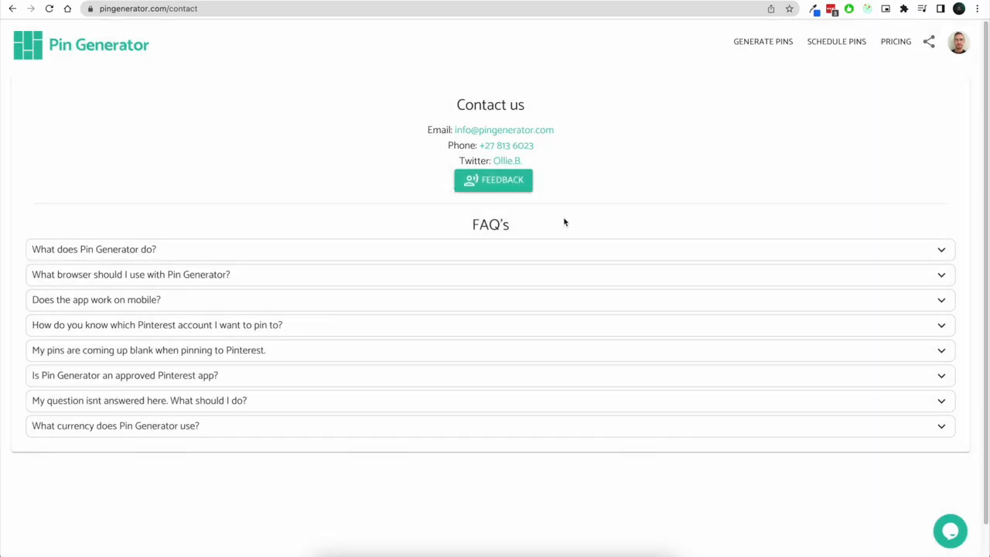
Follow the Made by Ollie.B footer link, then return to the Pin Generator home page
scroll(734, 430, down, 1)
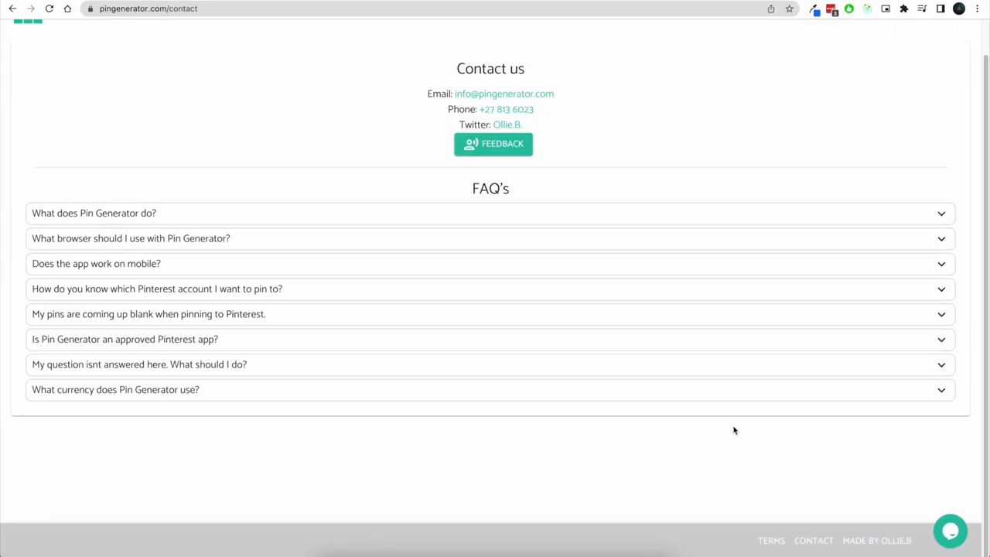
click(877, 541)
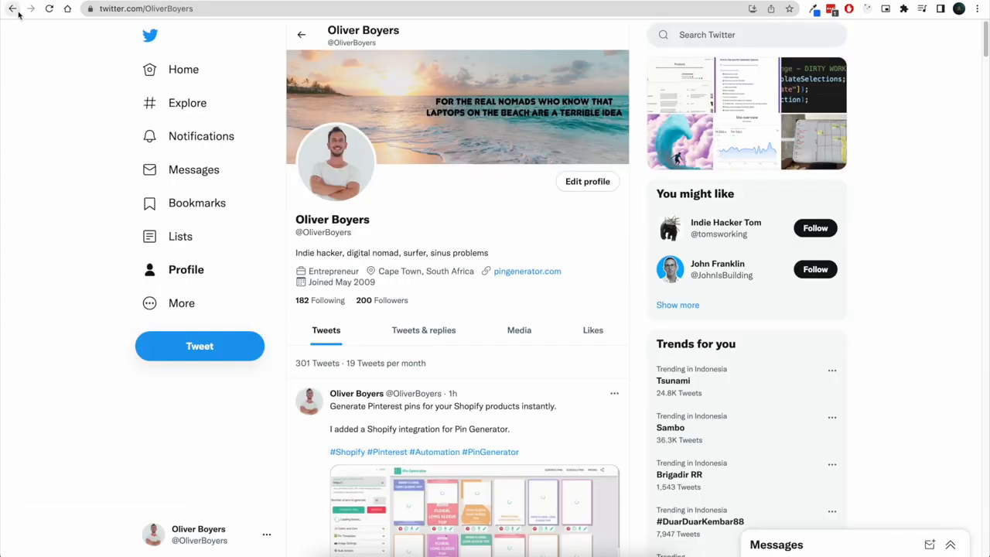
click(13, 9)
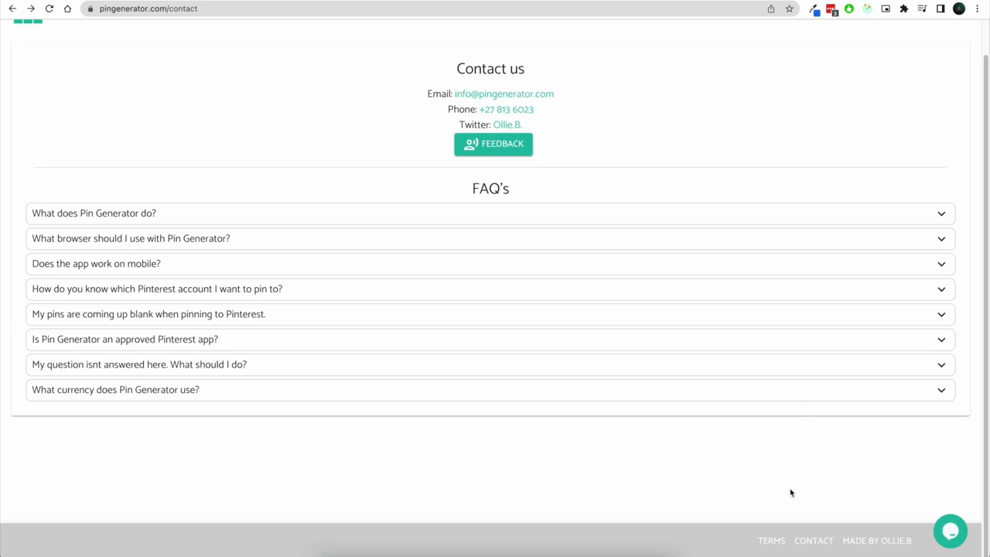
scroll(611, 424, up, 1)
click(36, 58)
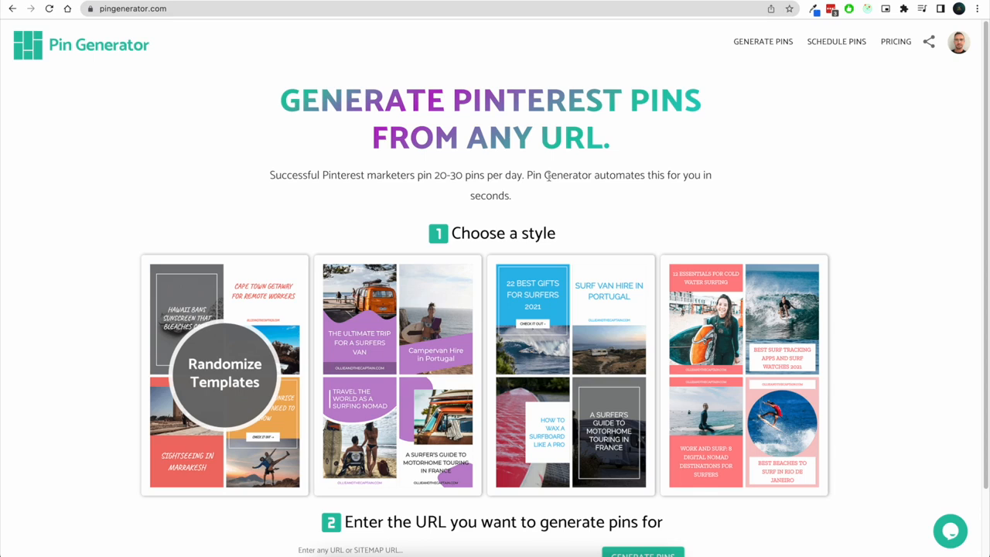
drag(563, 198, 292, 119)
click(608, 136)
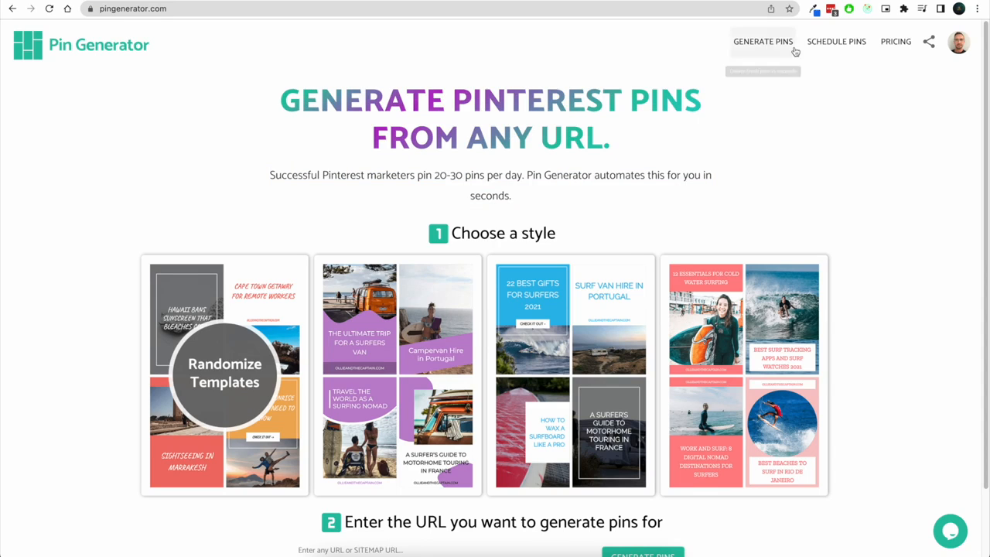